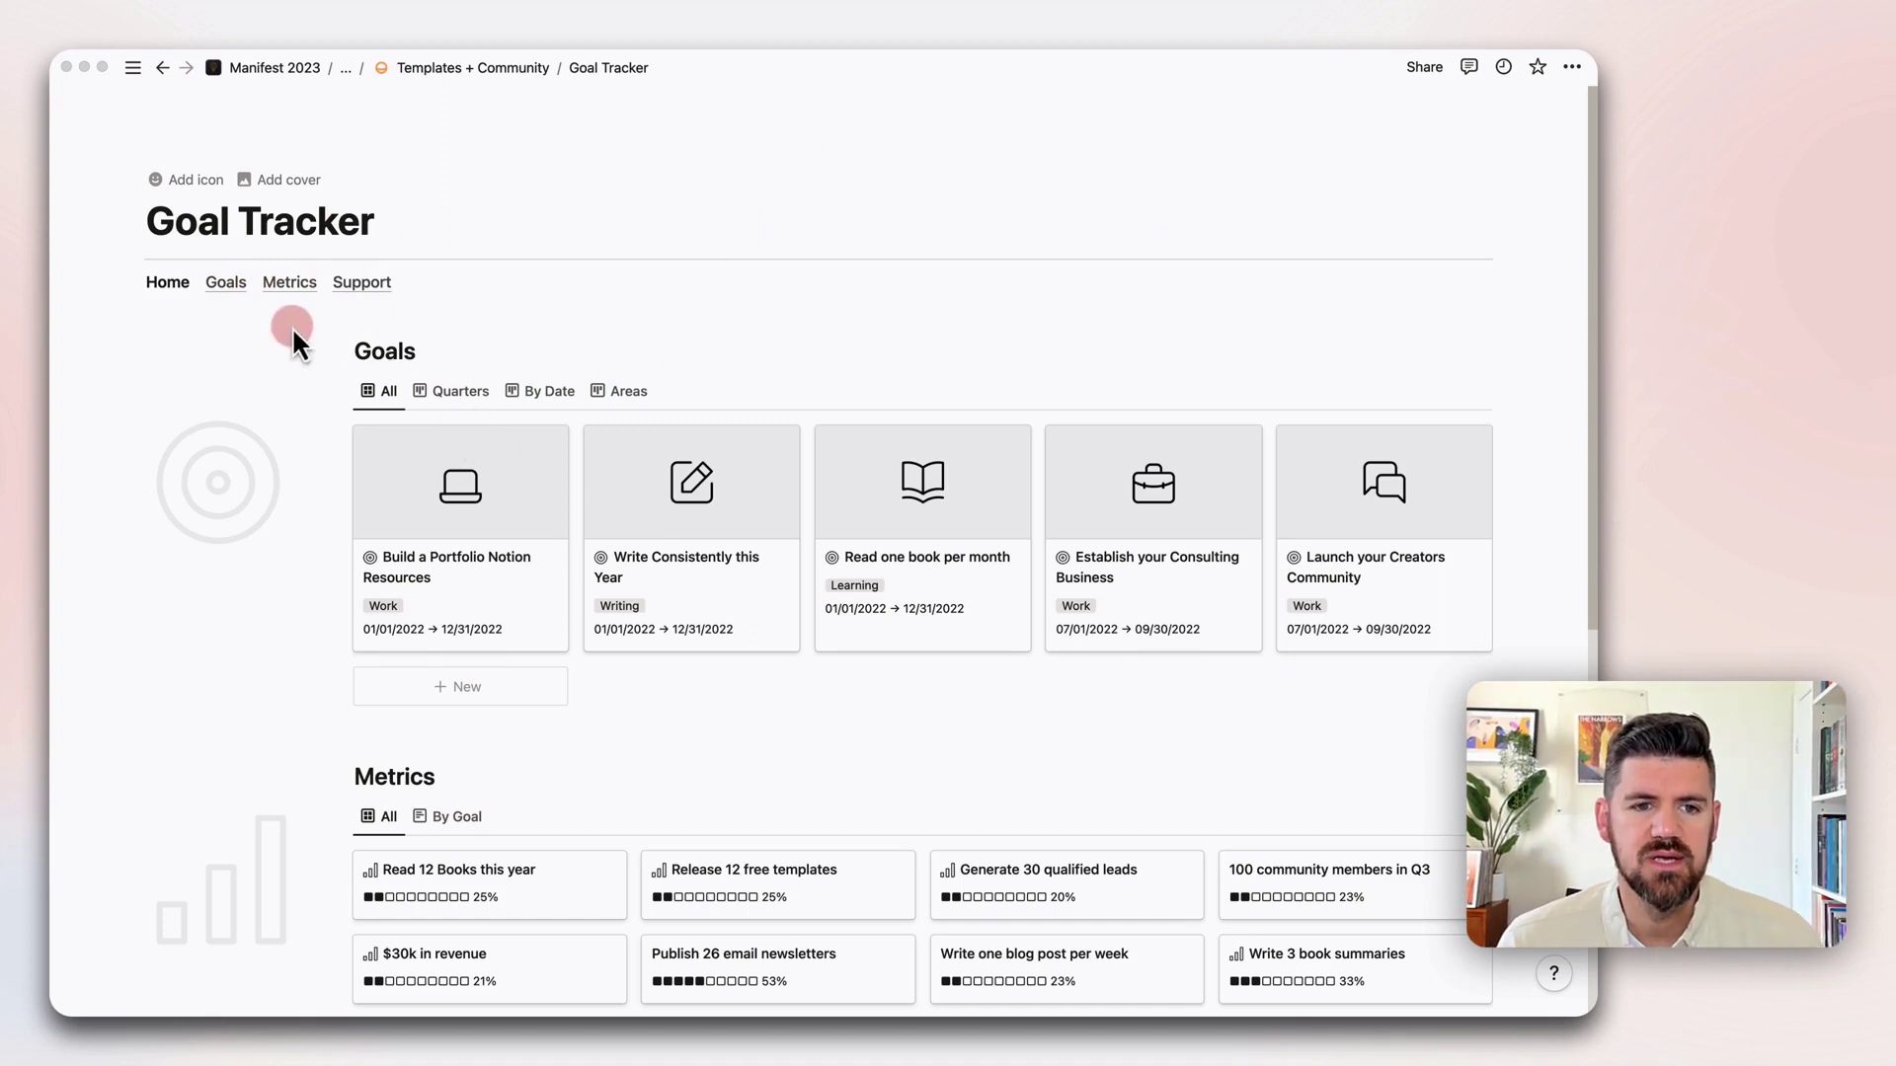
- Browse the Goals, Metrics and Support pages, then return to the Goal Tracker home
left_click(224, 288)
left_click(225, 286)
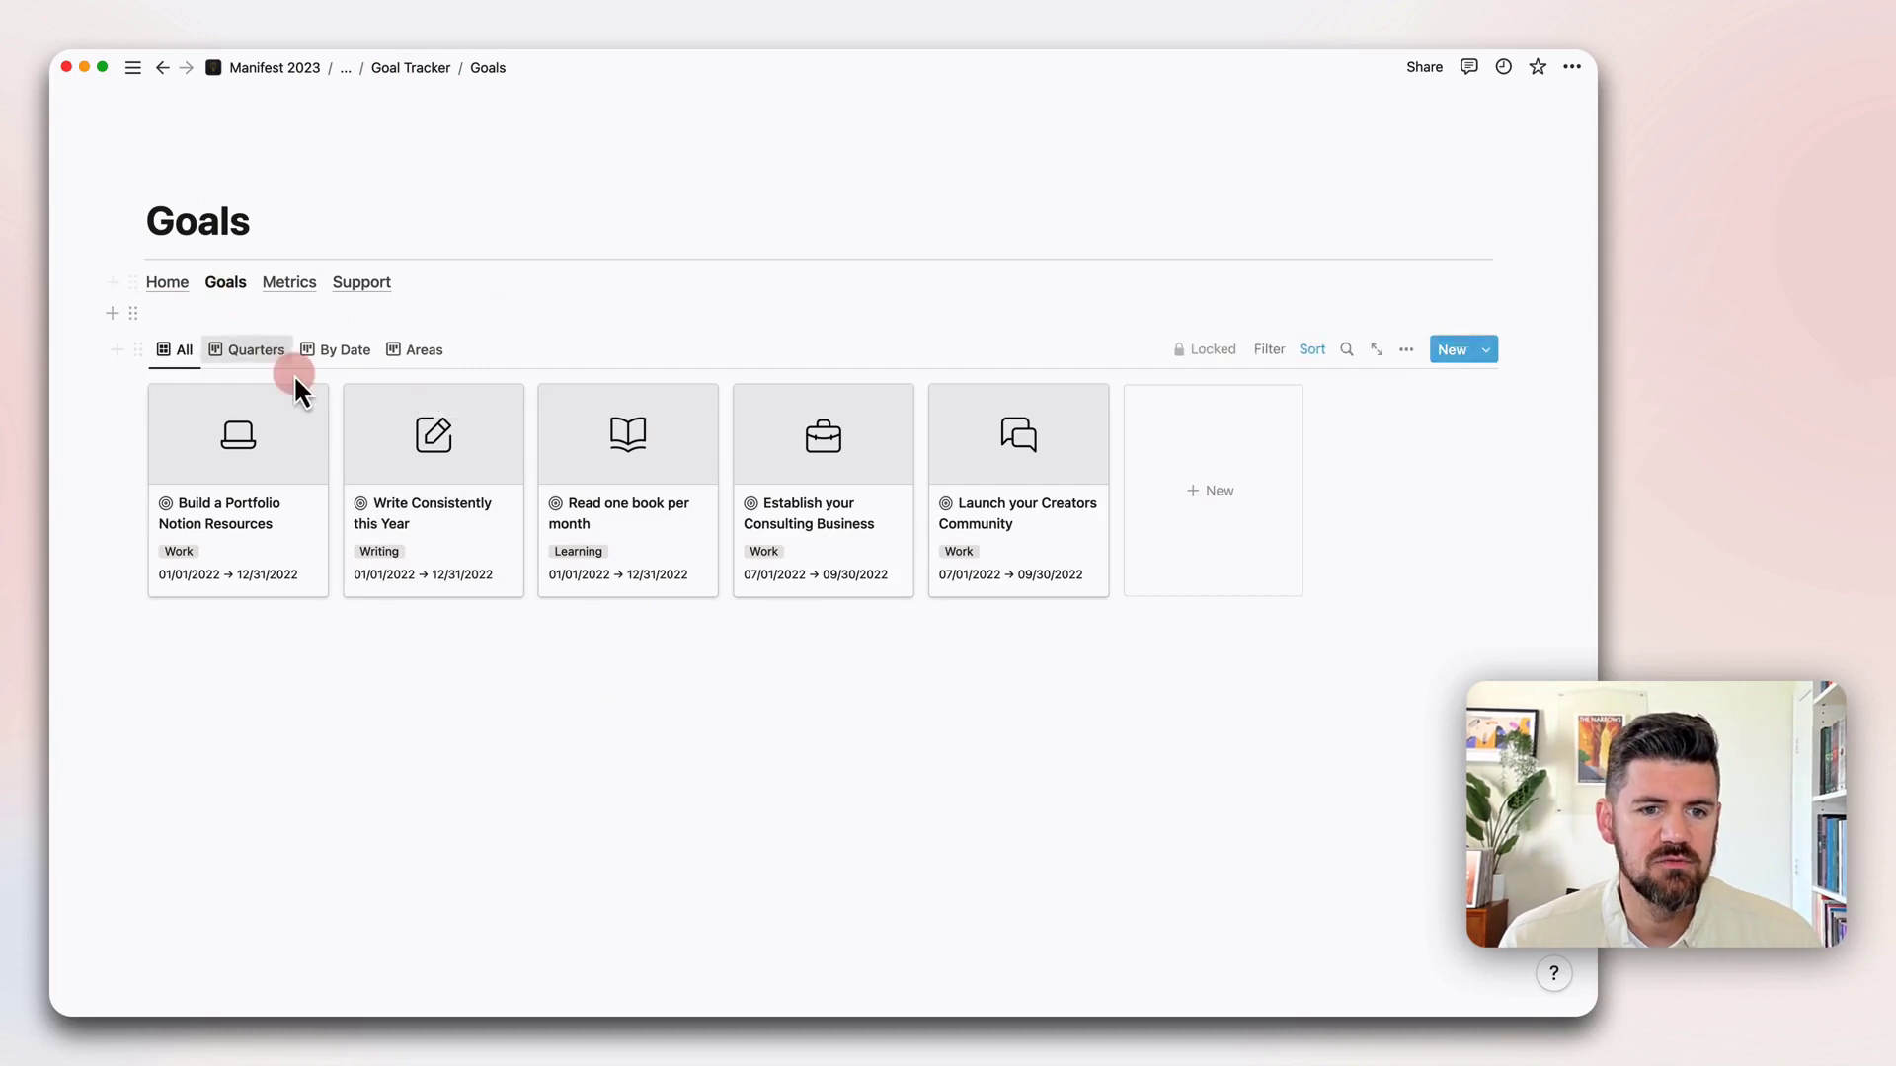
left_click(289, 284)
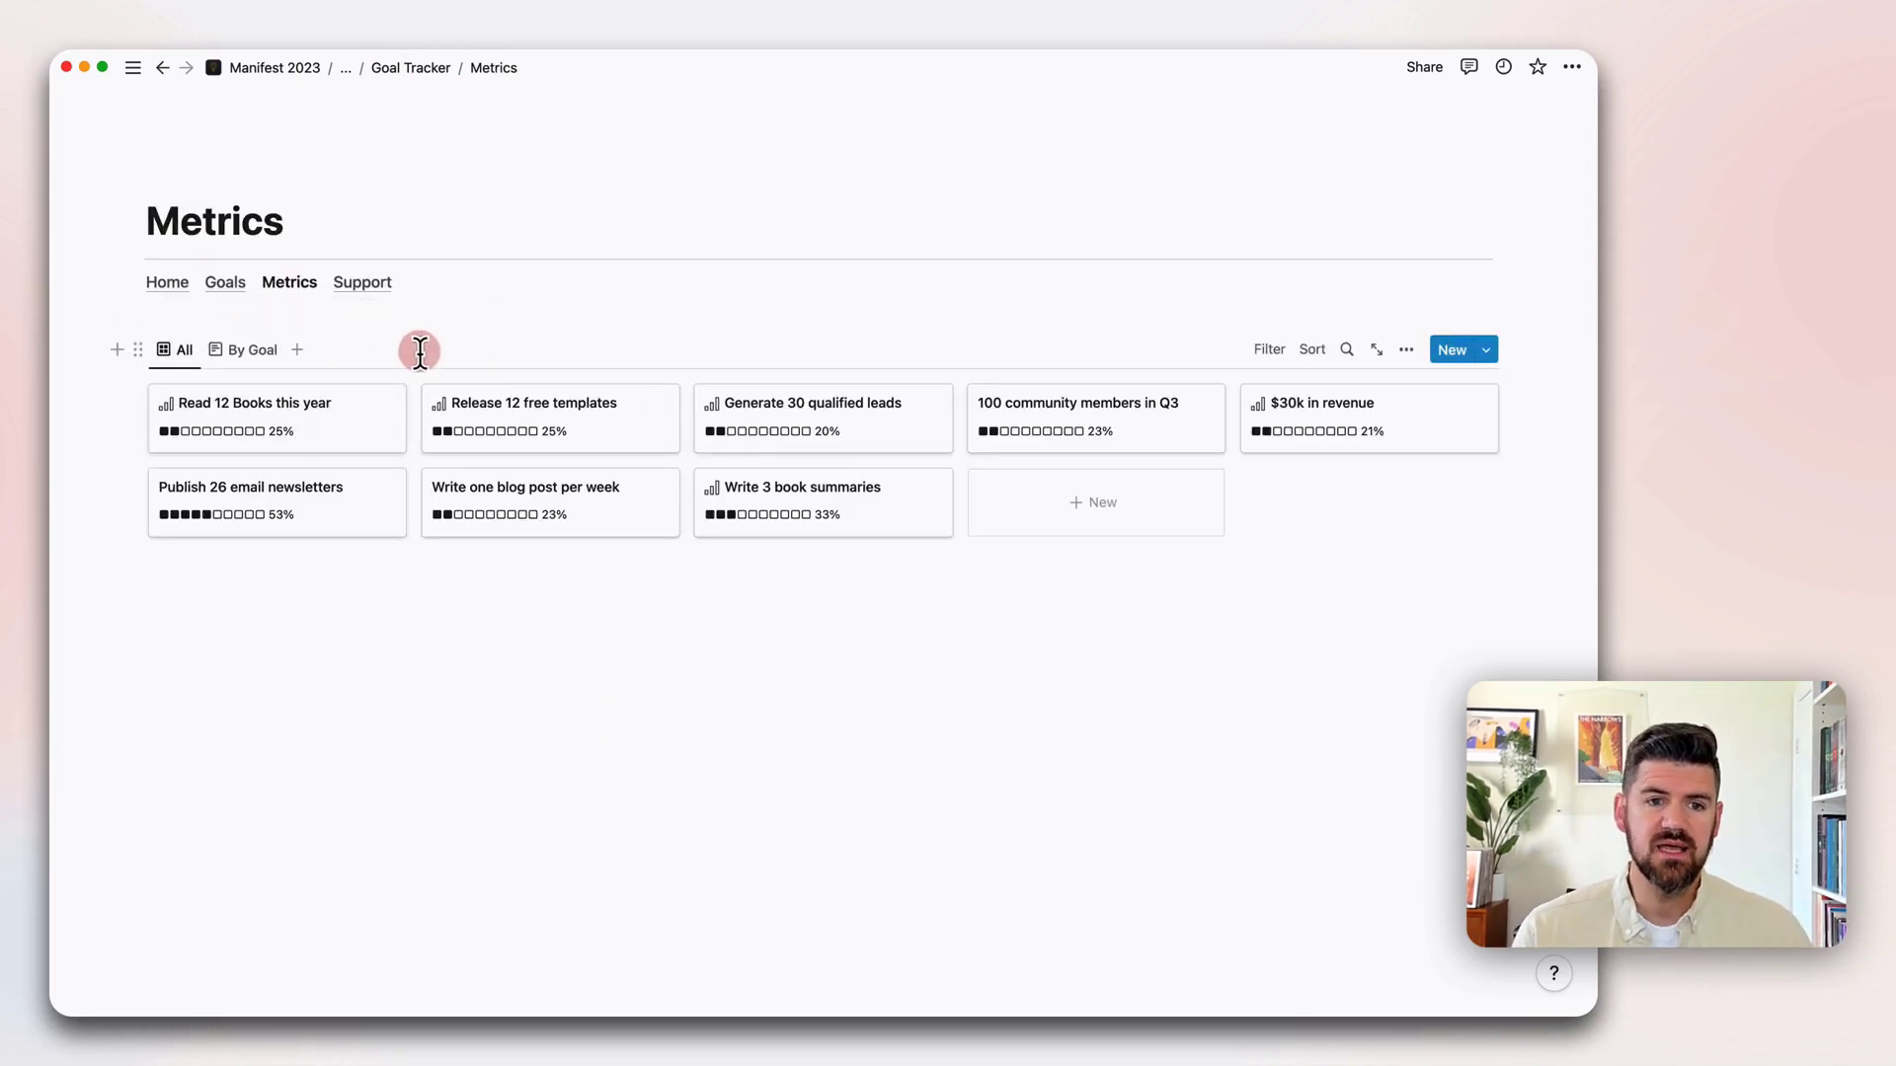
left_click(375, 287)
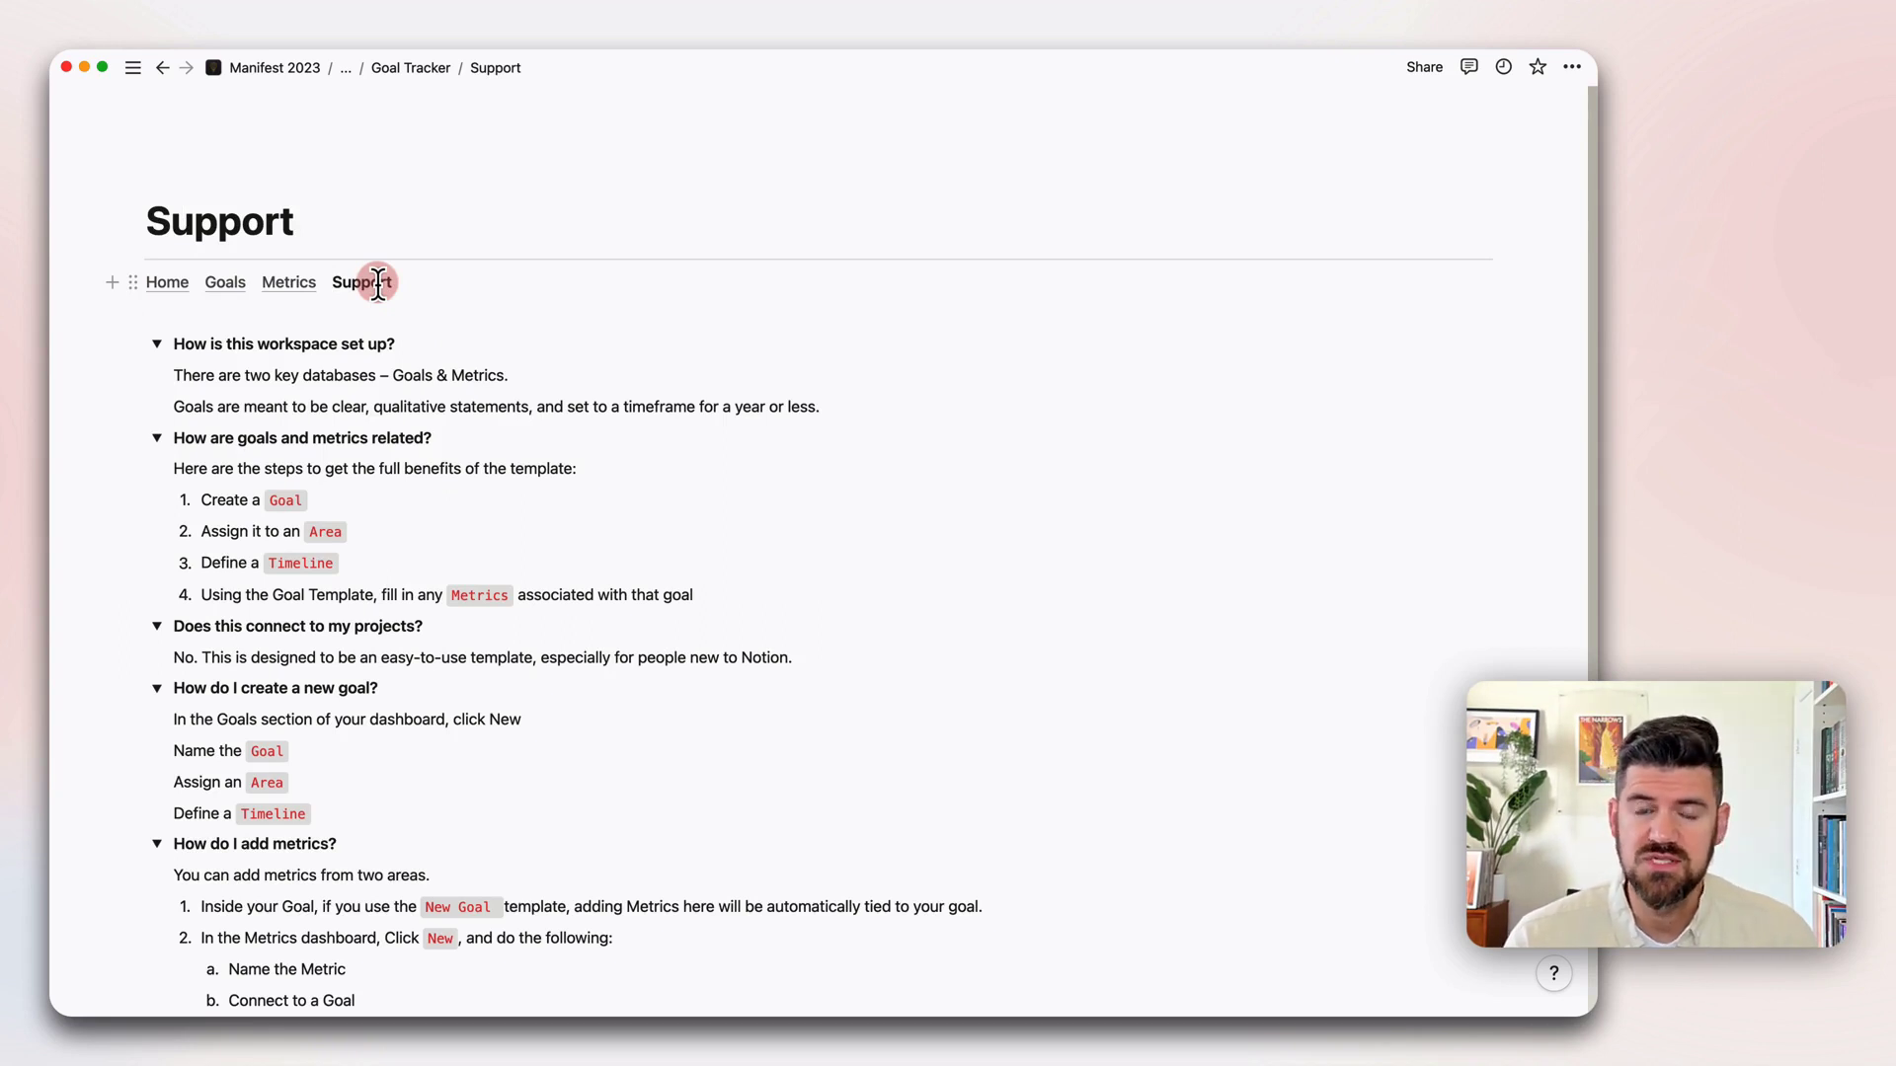
left_click(174, 283)
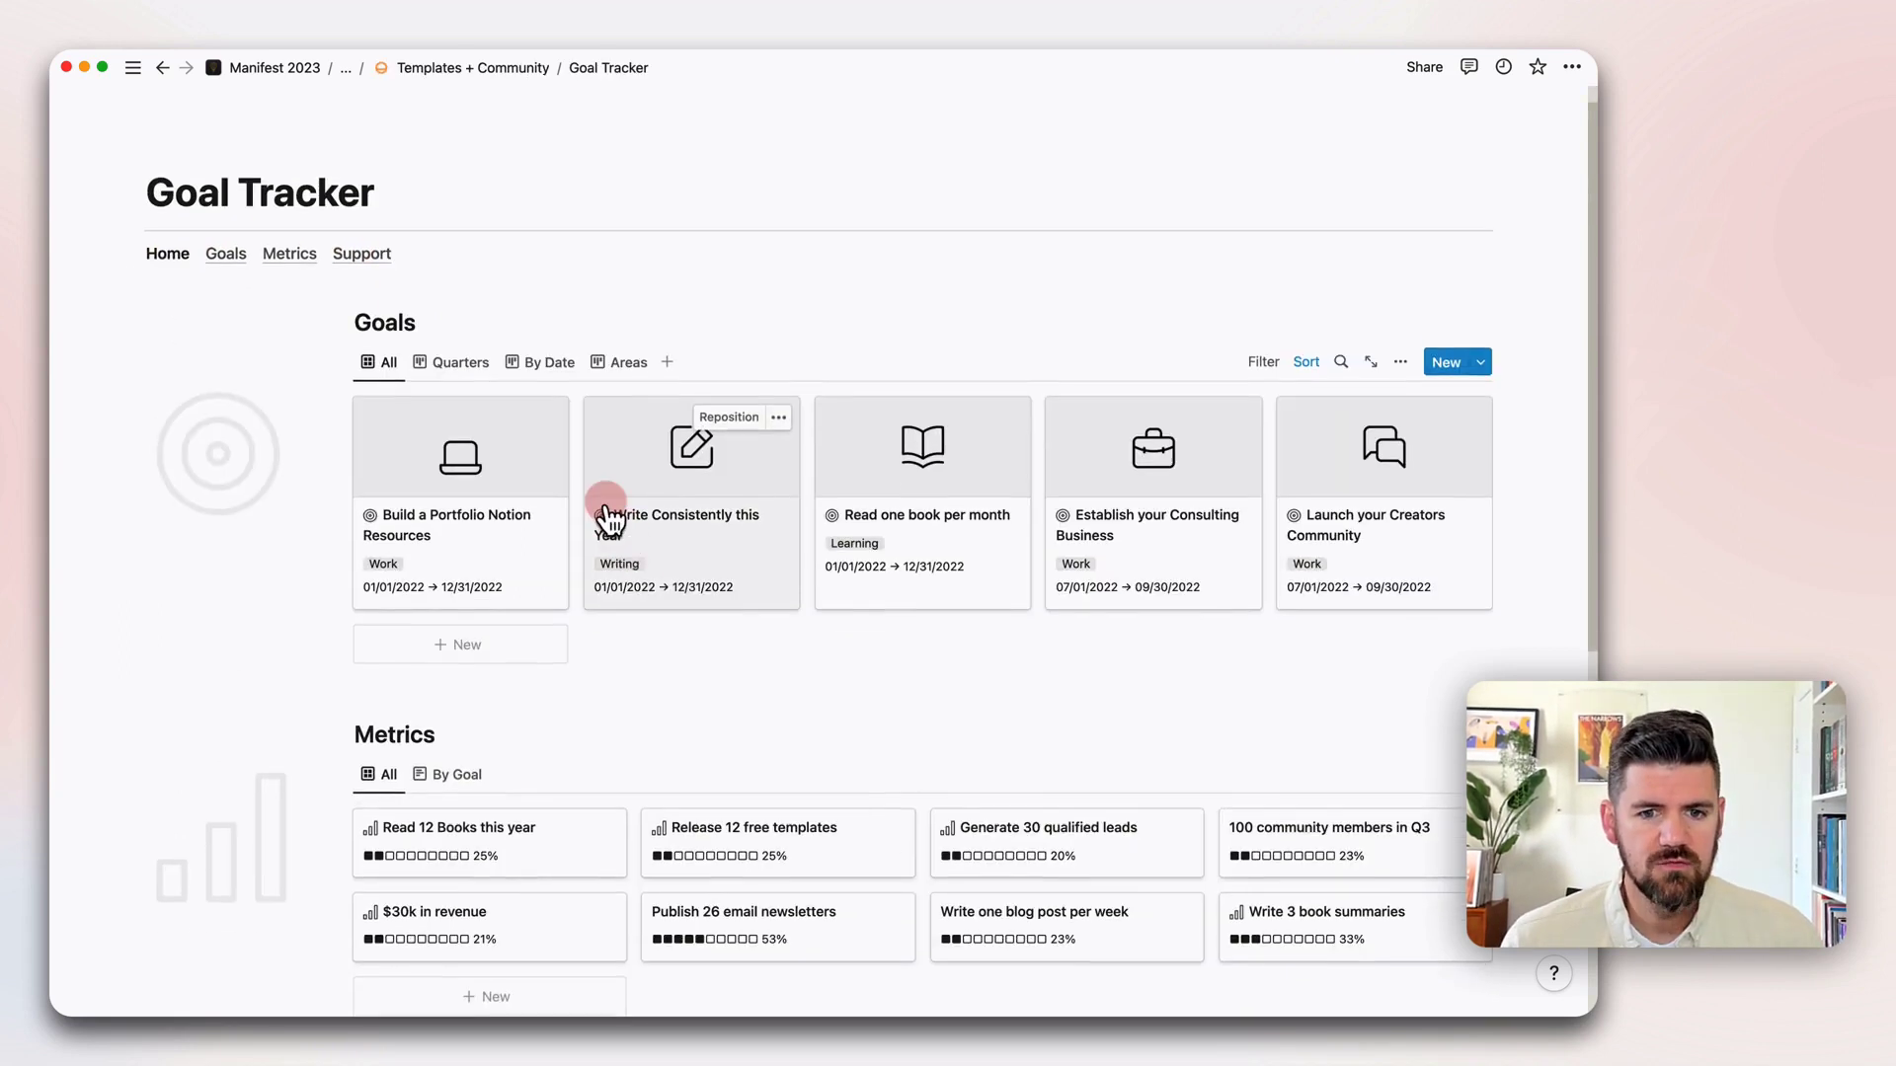
scroll(330, 470, "down", 3)
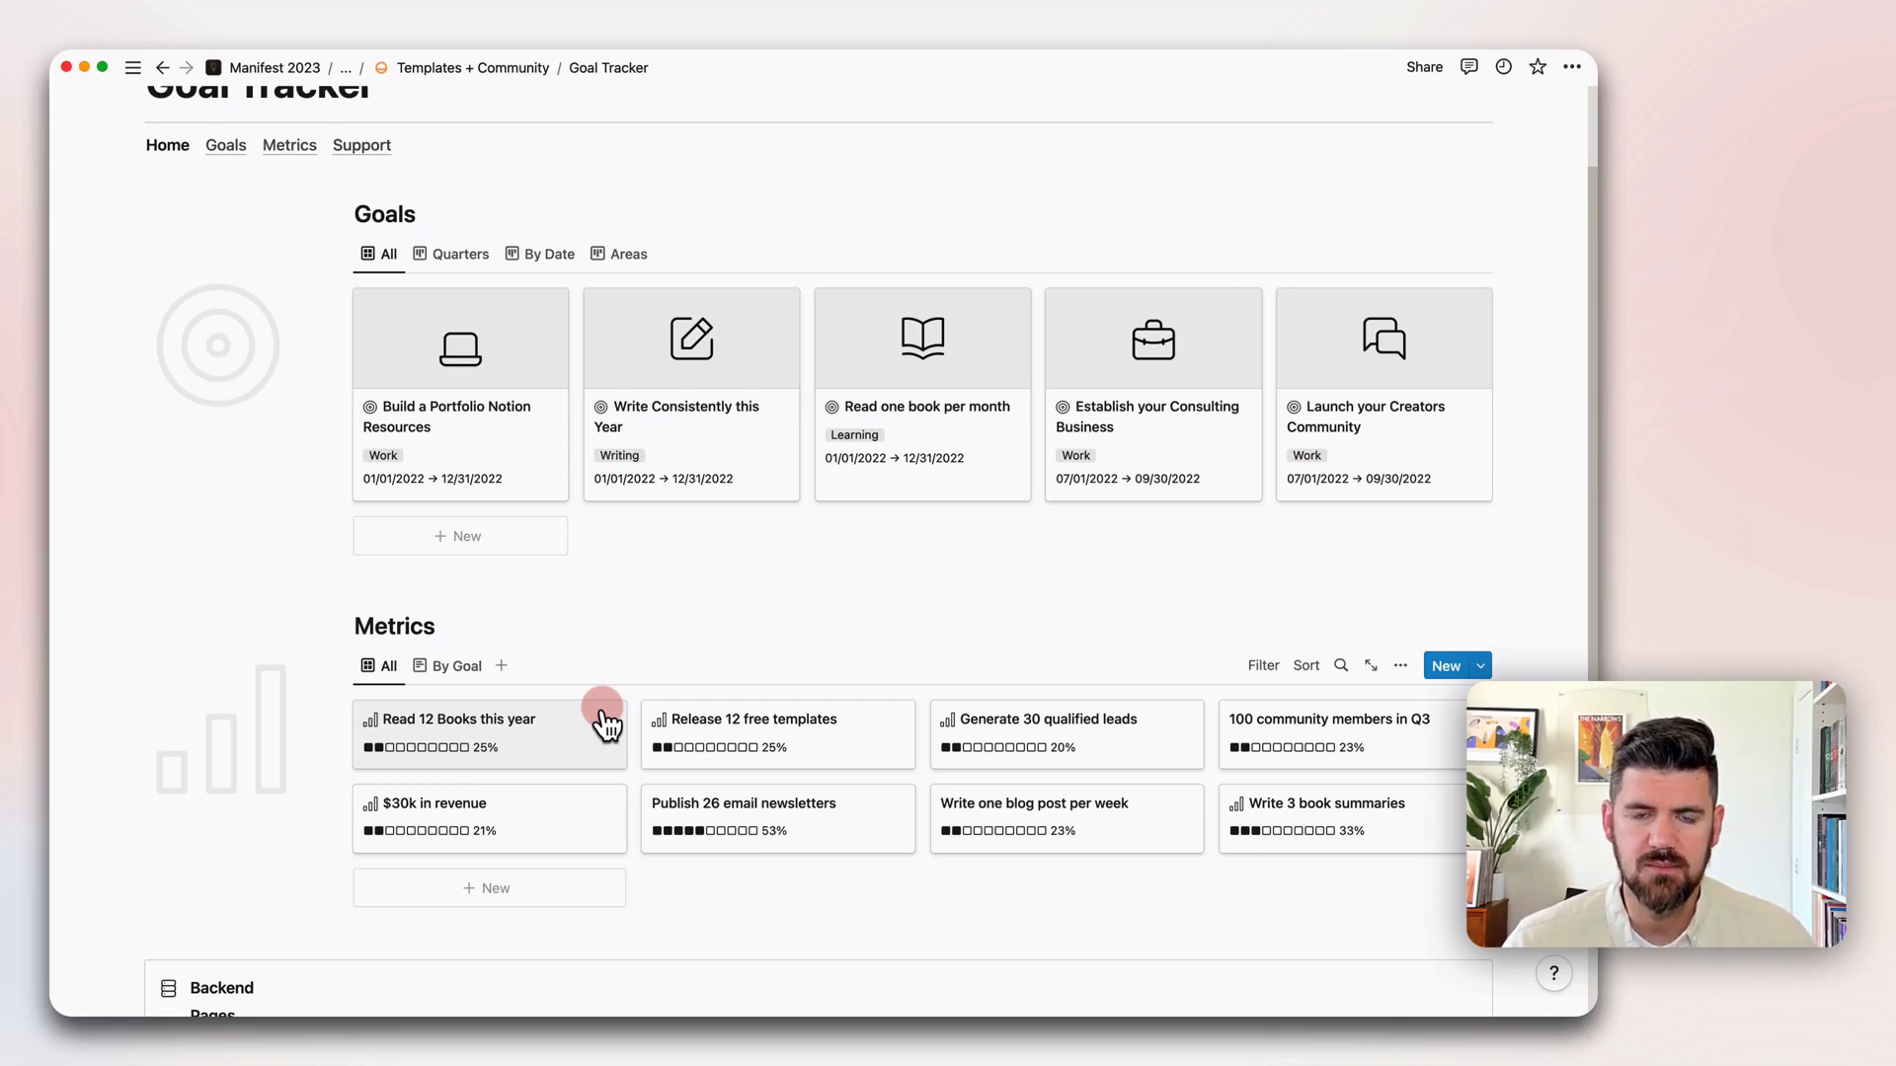
scroll(604, 721, "down", 5)
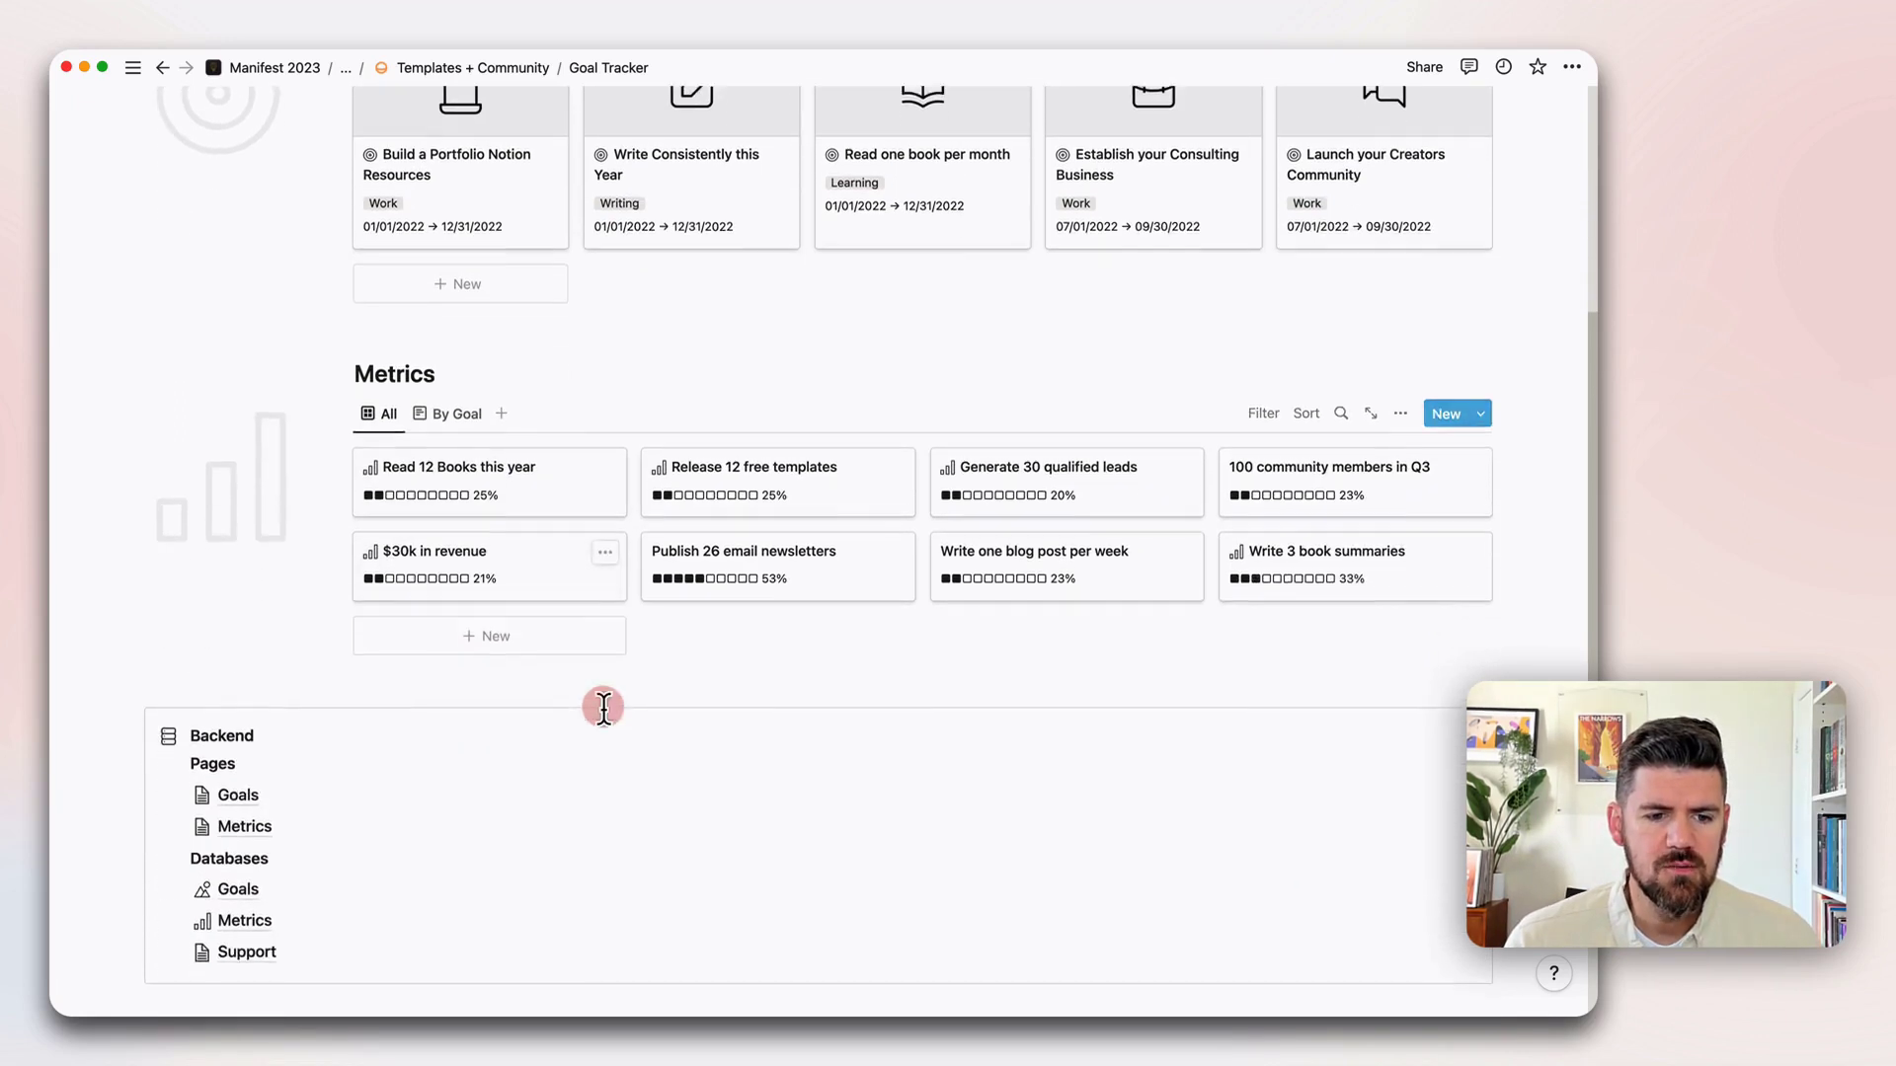
scroll(605, 718, "up", 1)
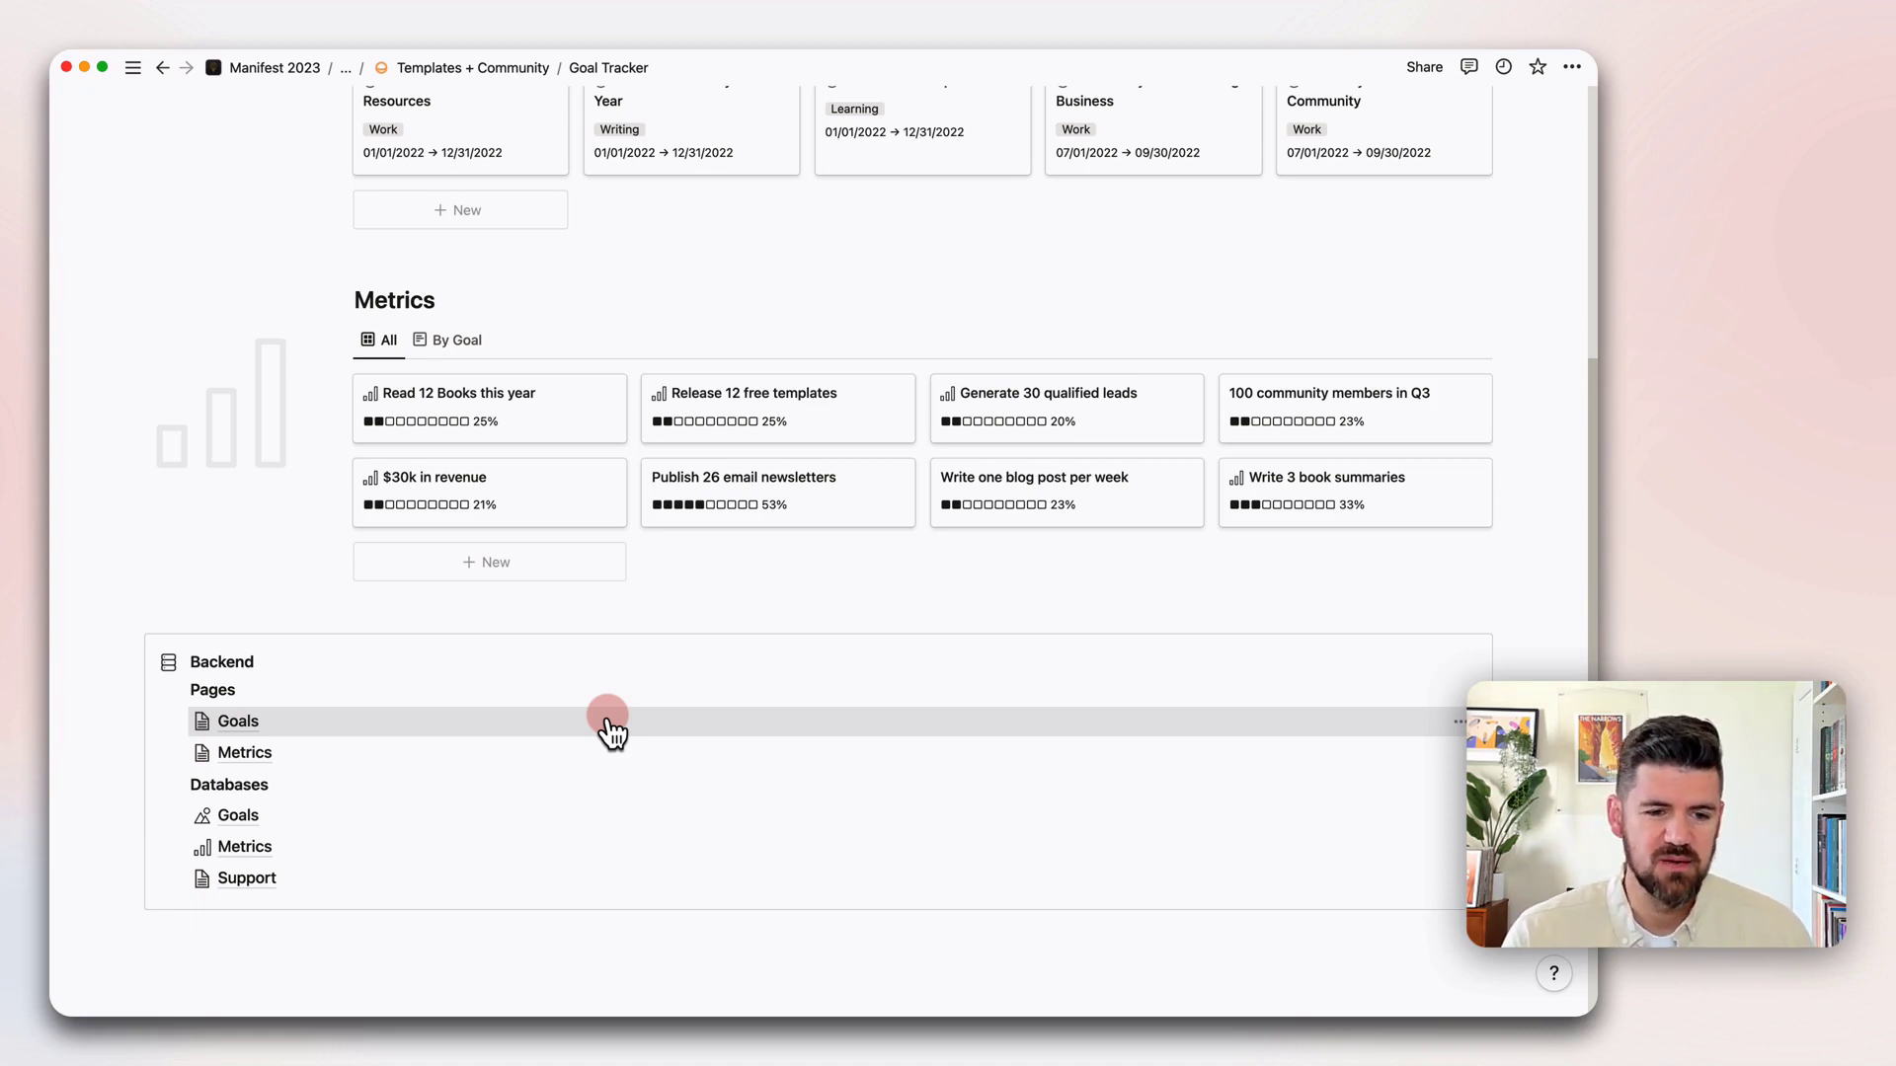
scroll(608, 729, "up", 5)
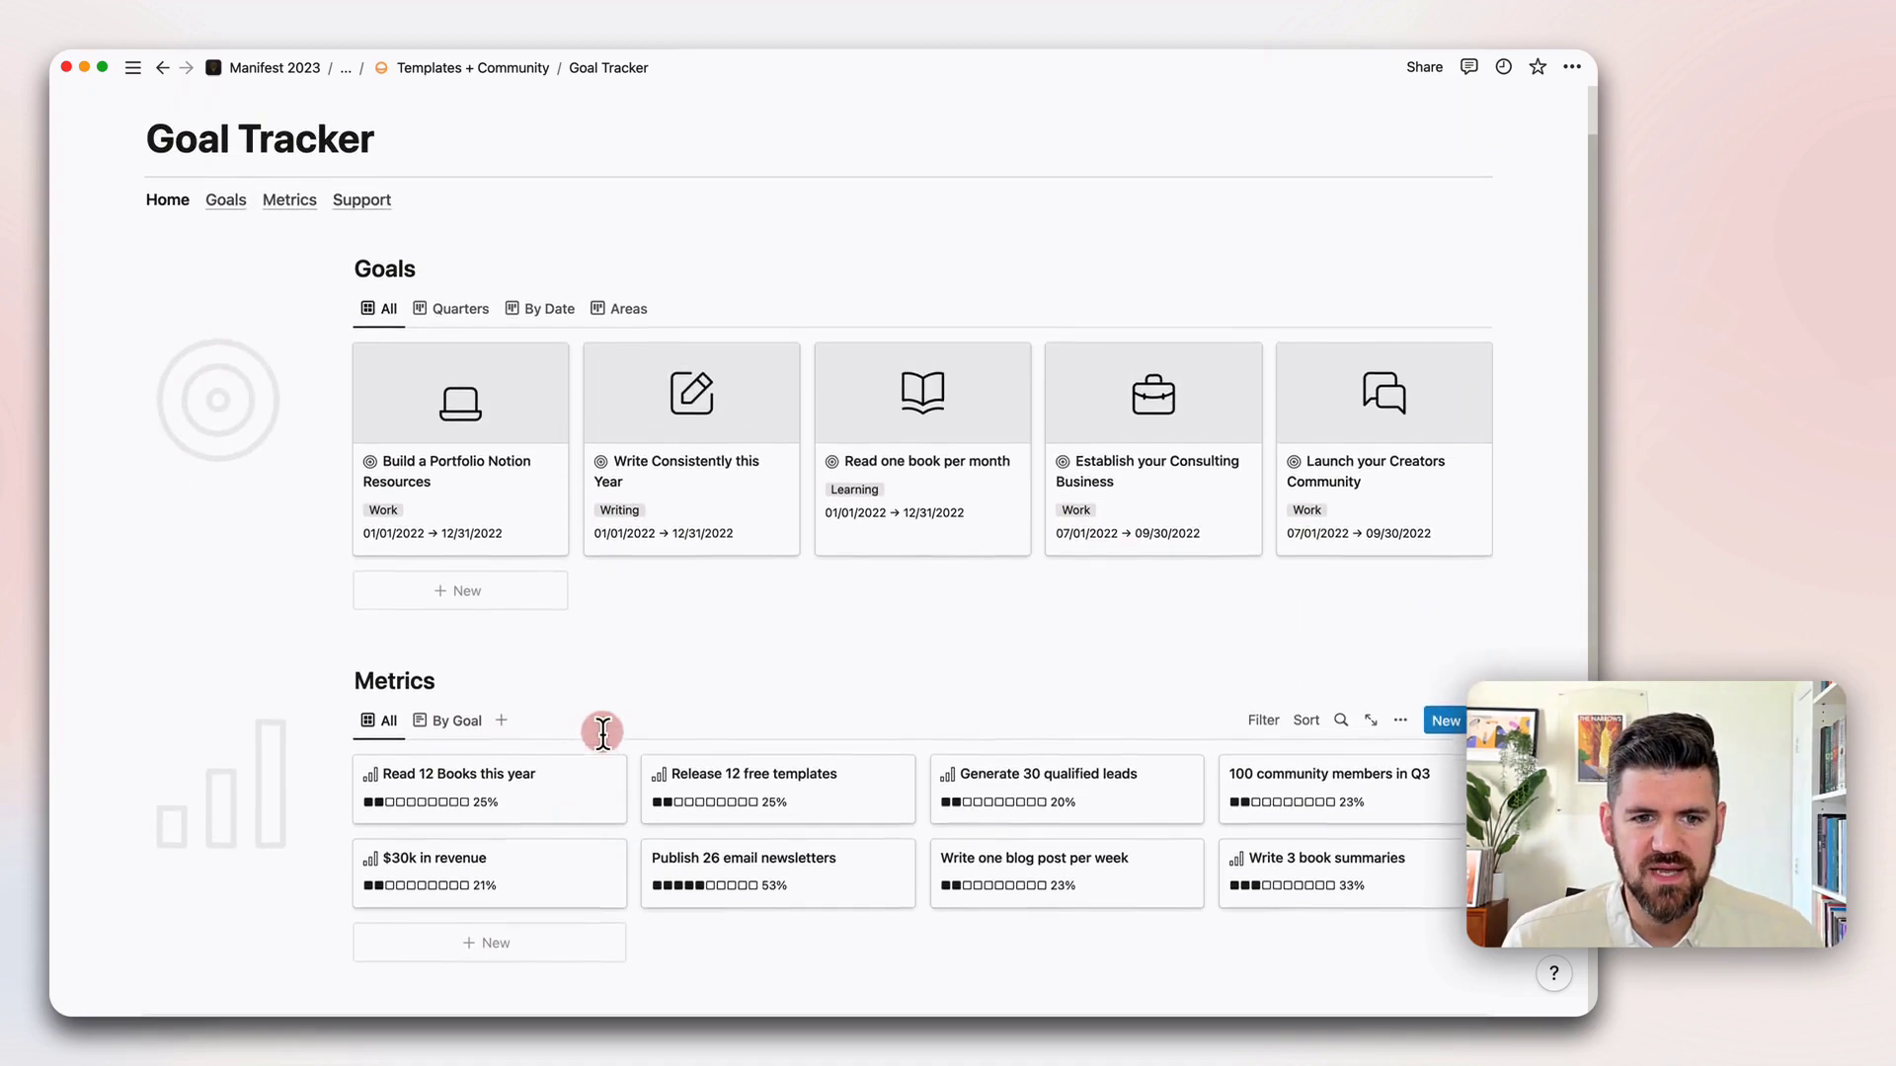
scroll(602, 732, "up", 2)
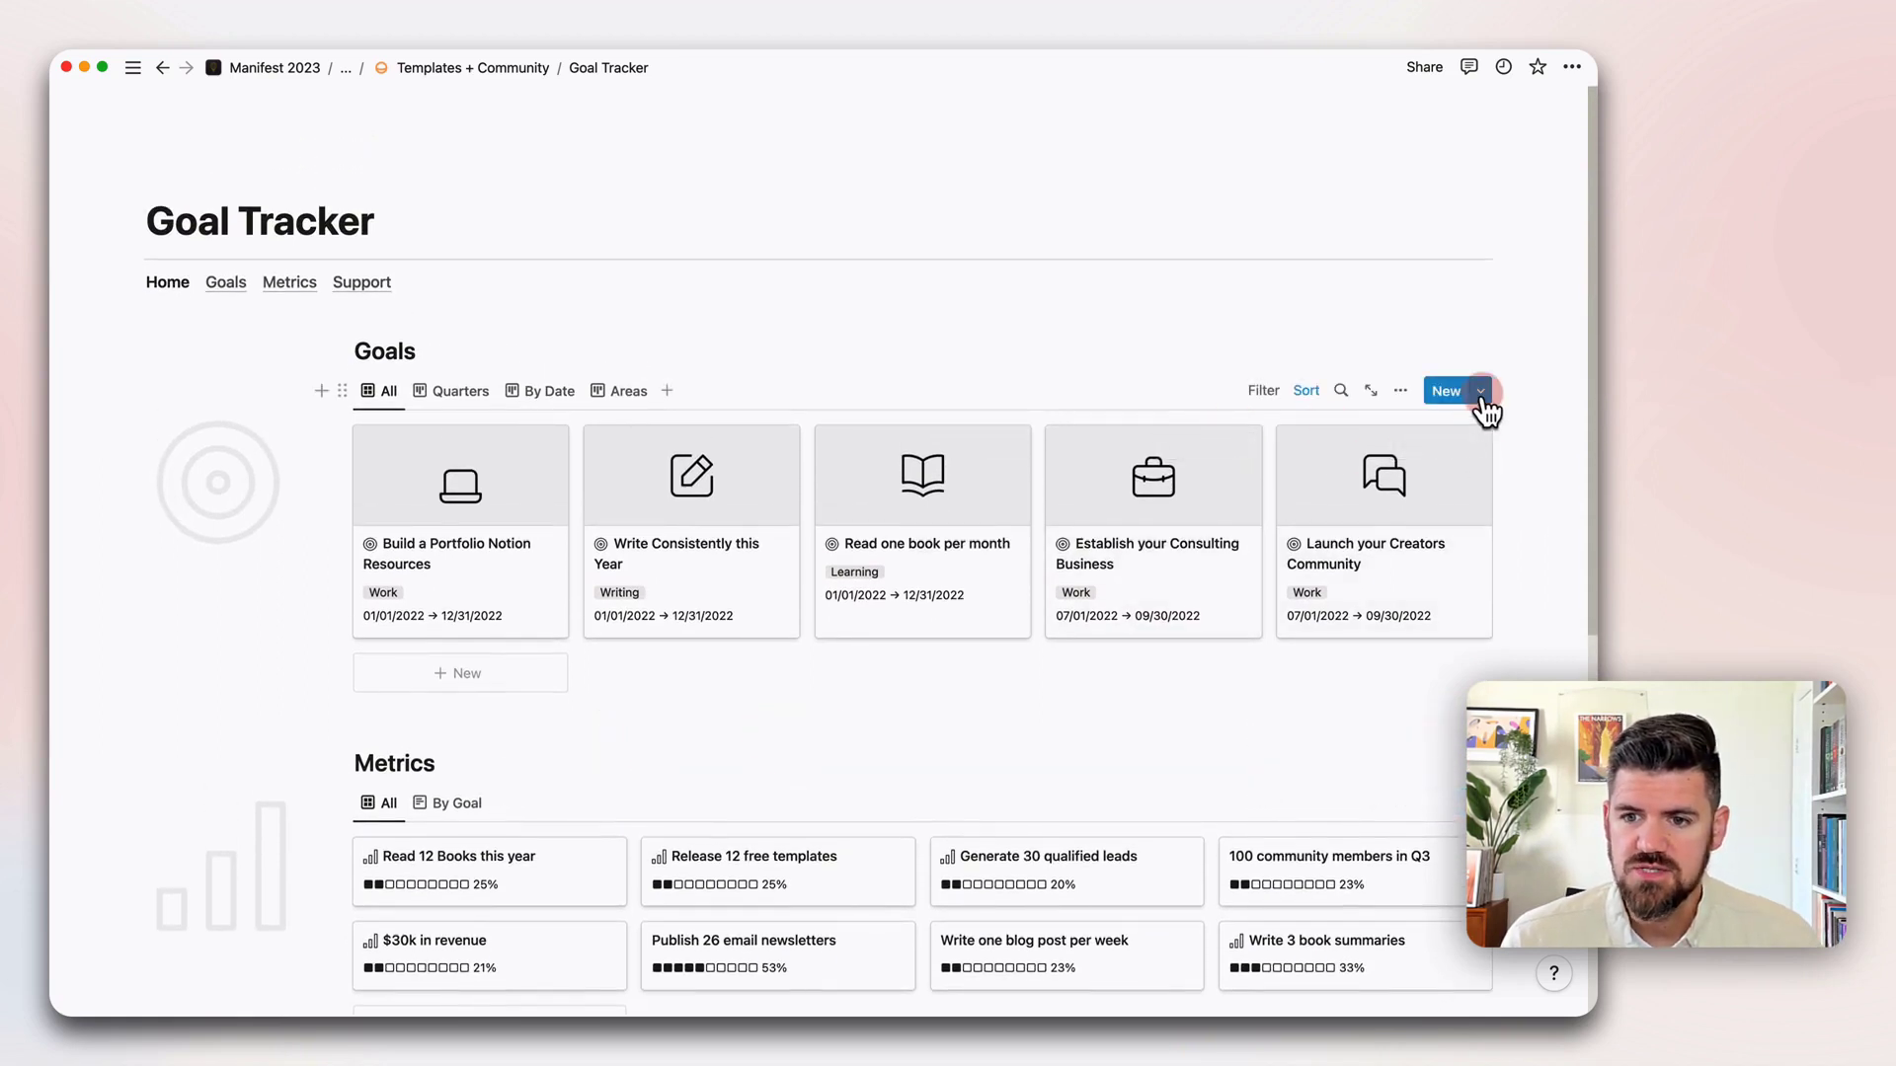
- Start a goal from the New Goal template titled 'Publish a Weekly Newsletter in Q3'
left_click(1481, 393)
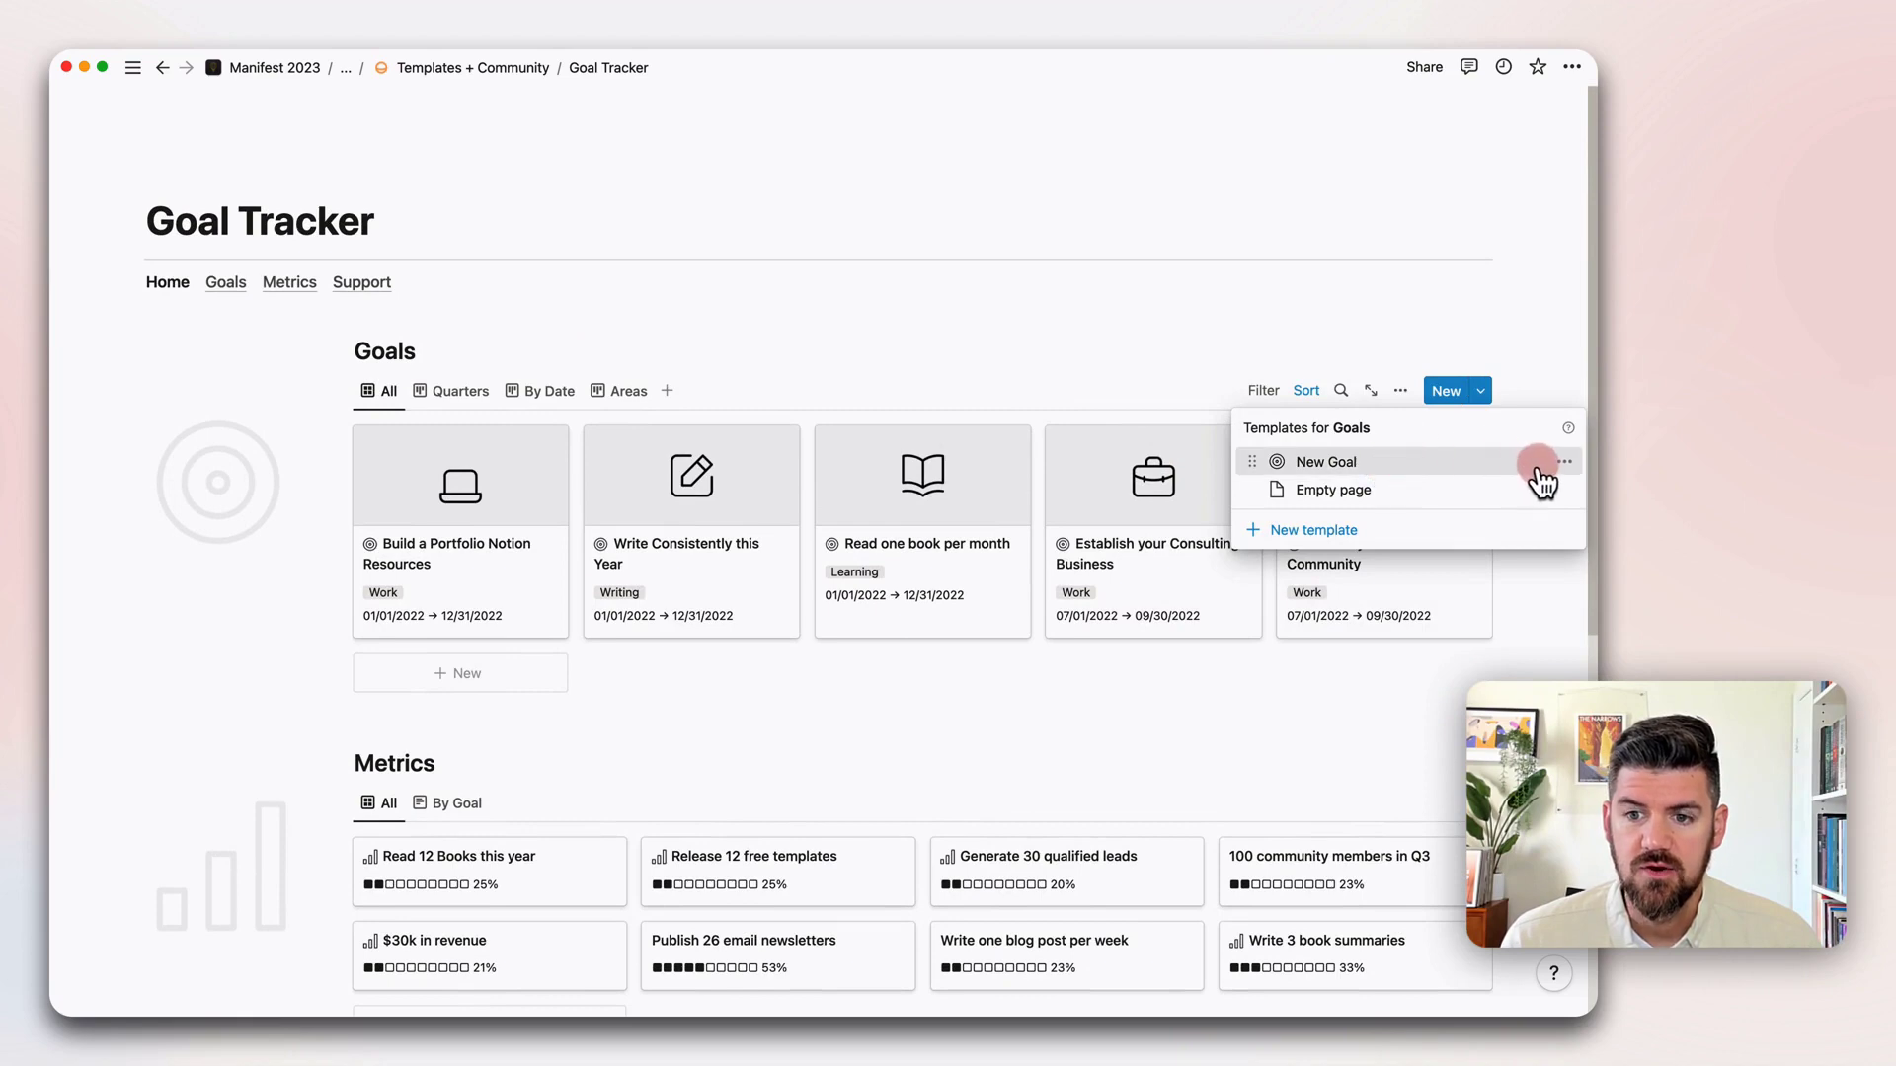
left_click(1321, 472)
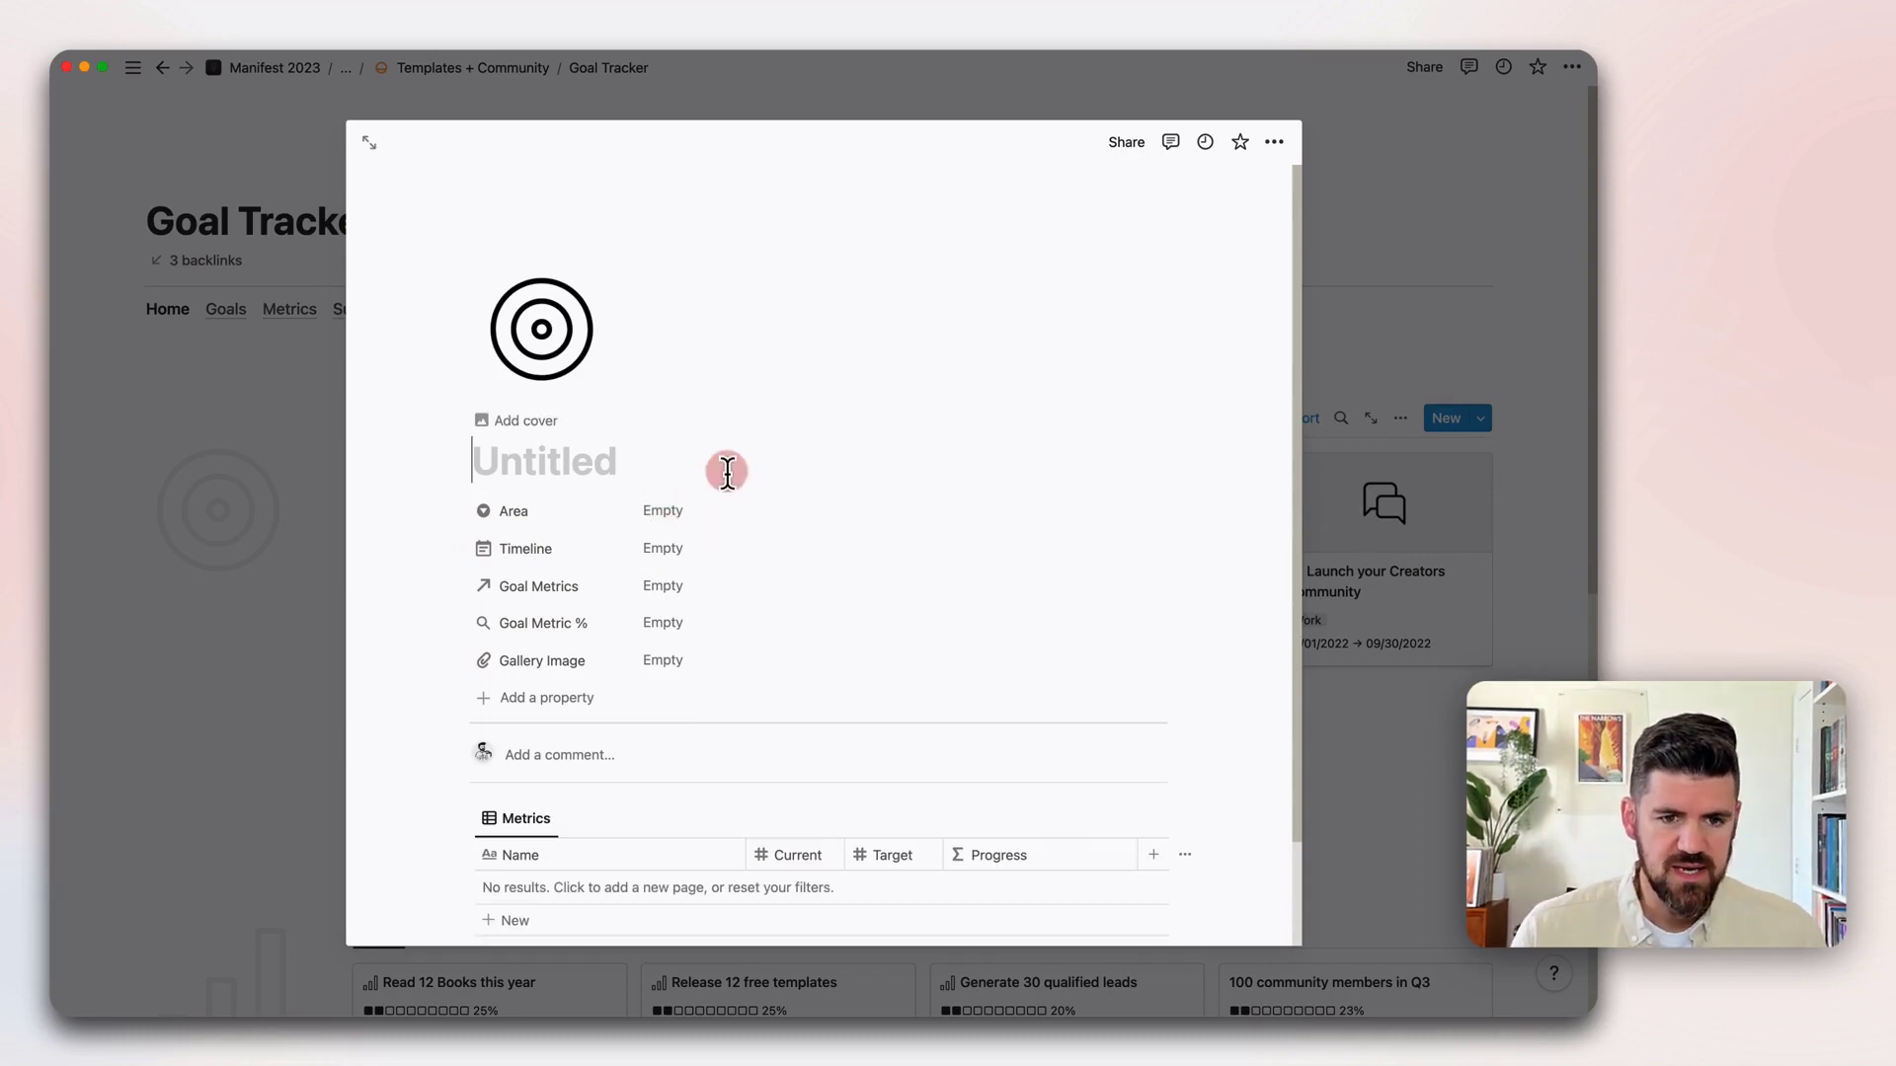
type("Publish a We")
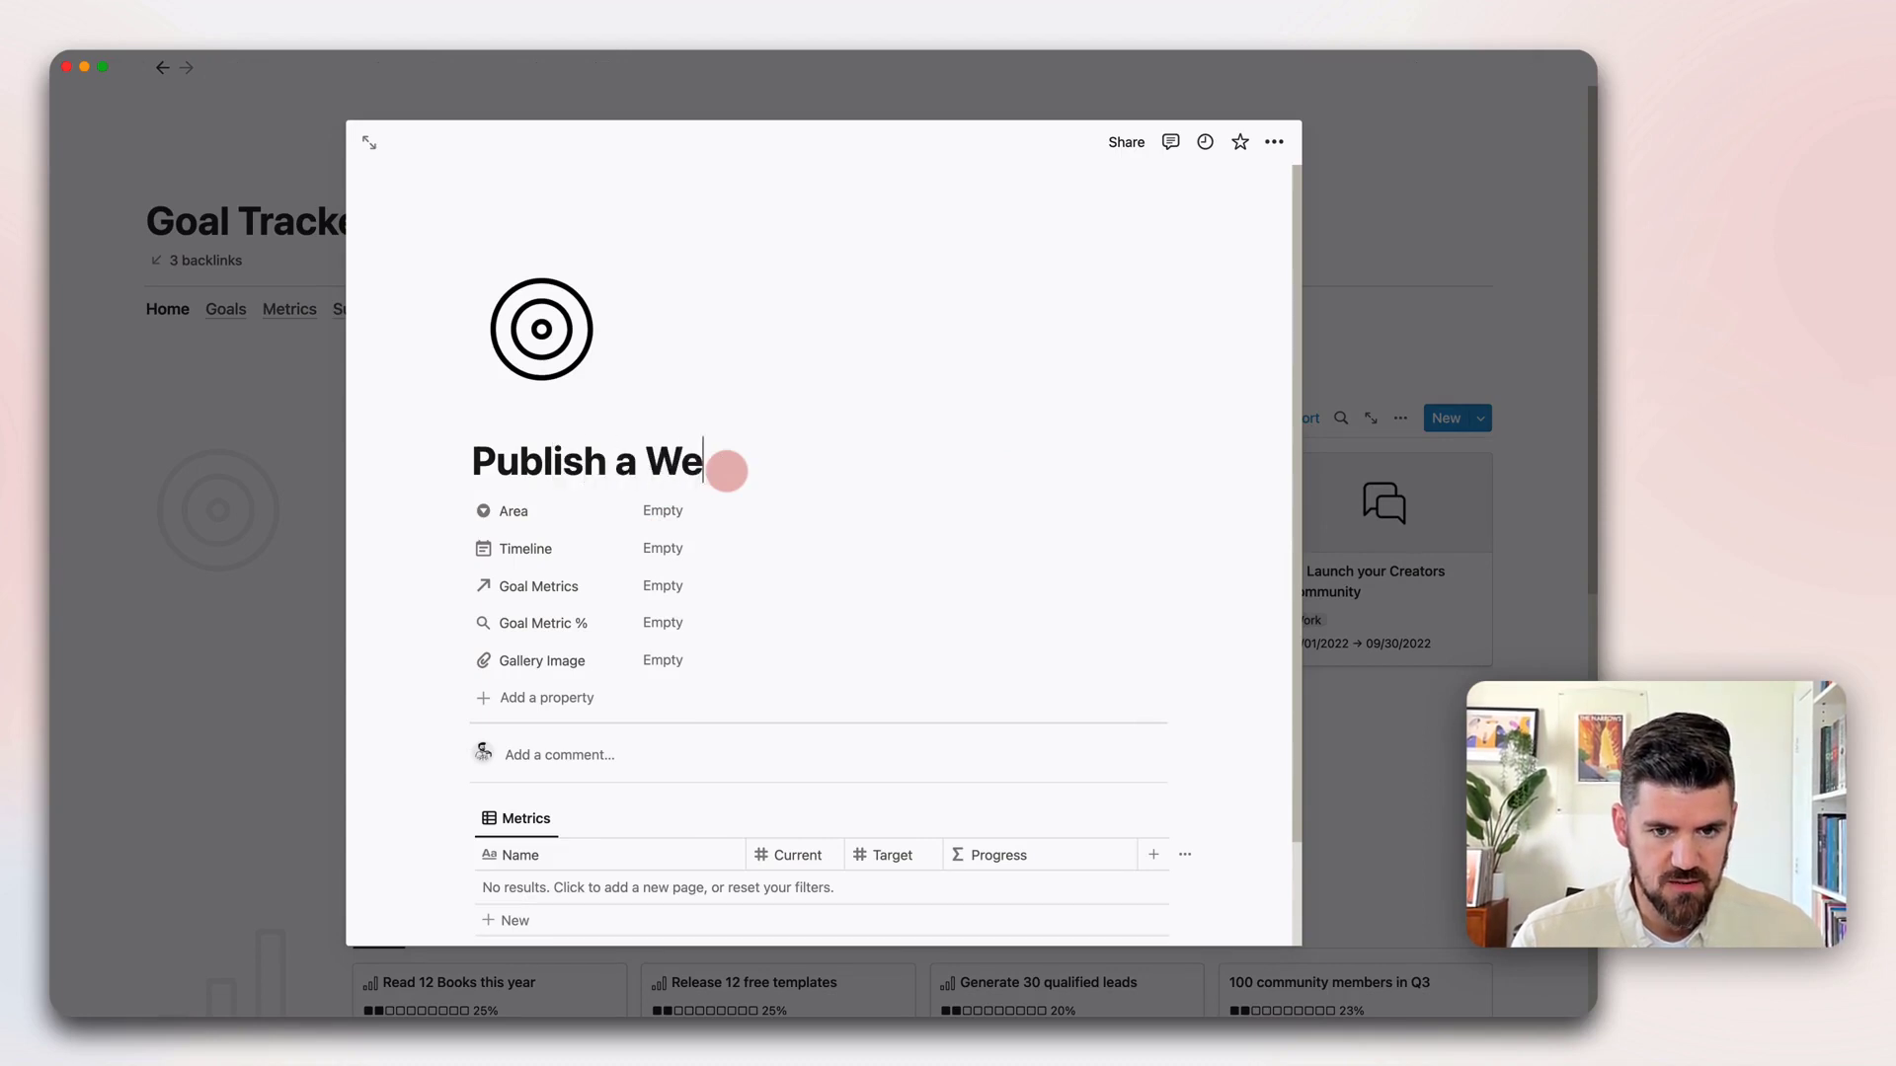
type("ekly Newsletter ")
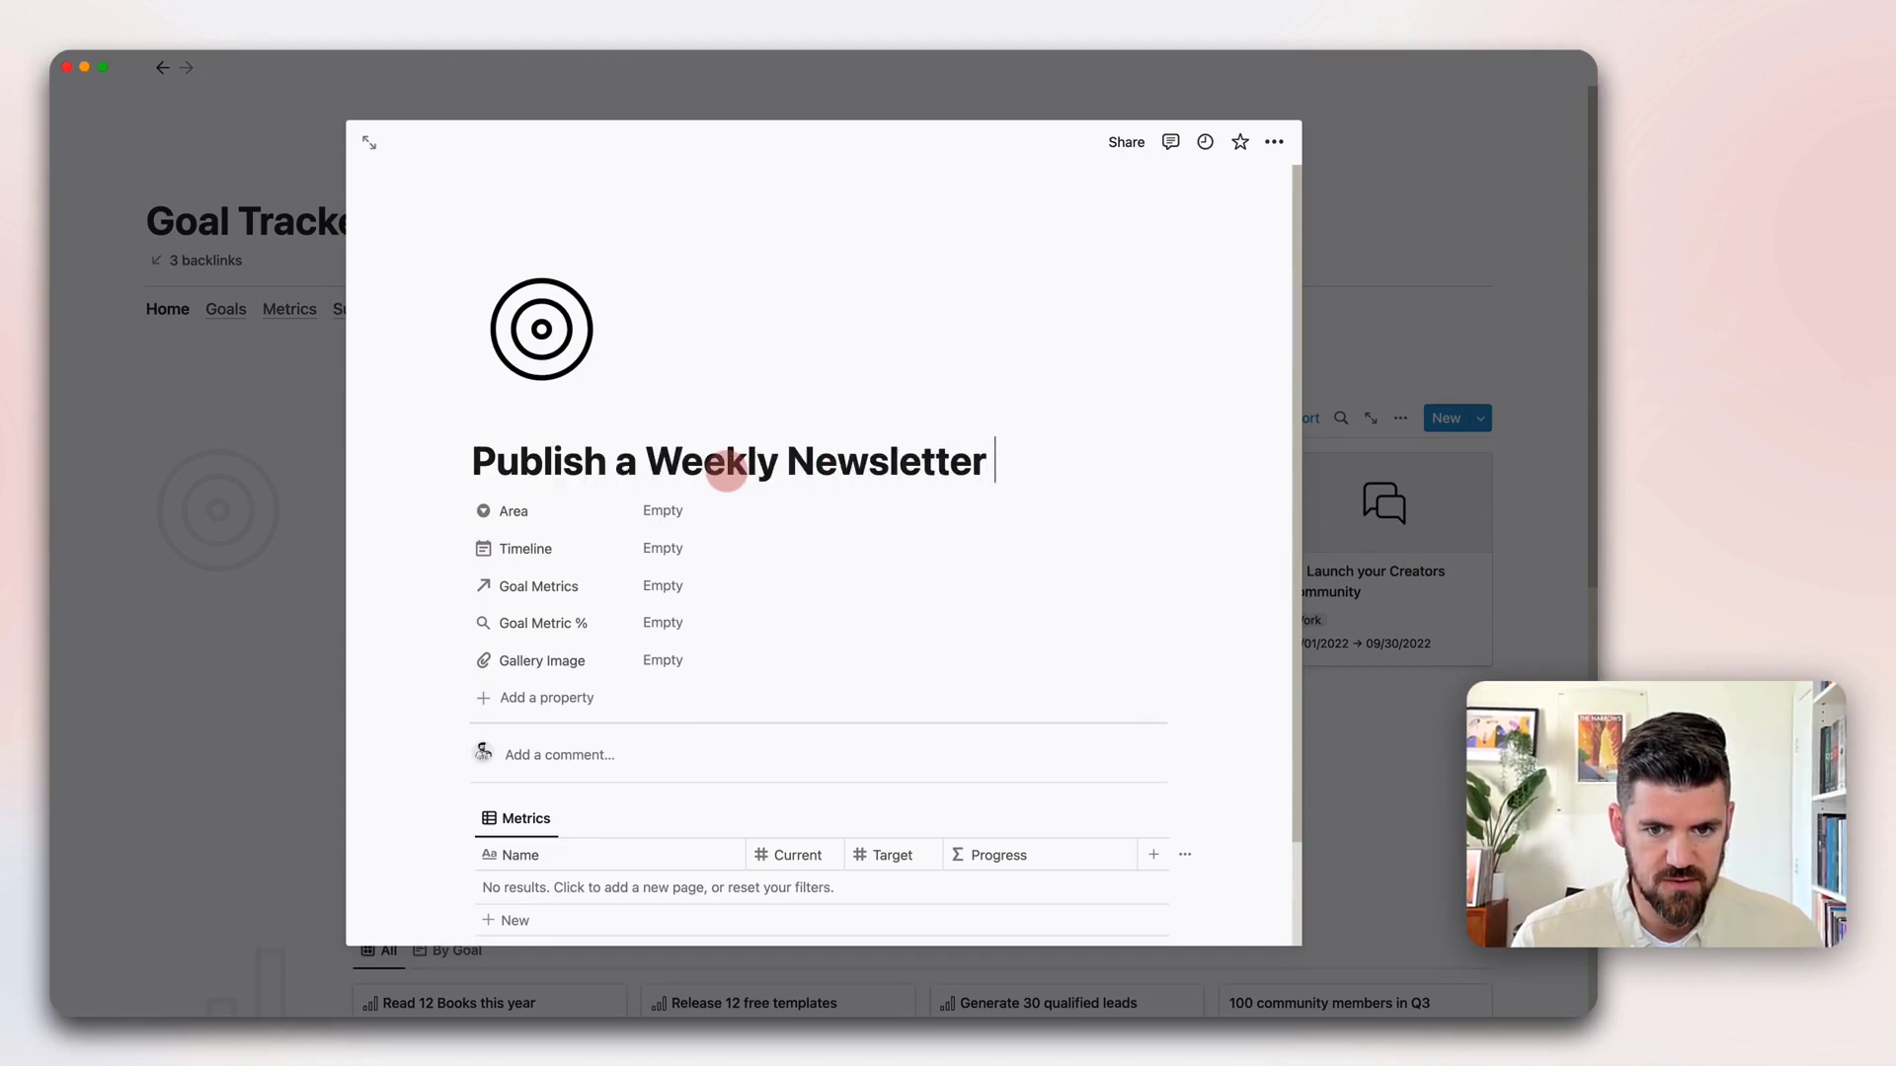
type("in Q3")
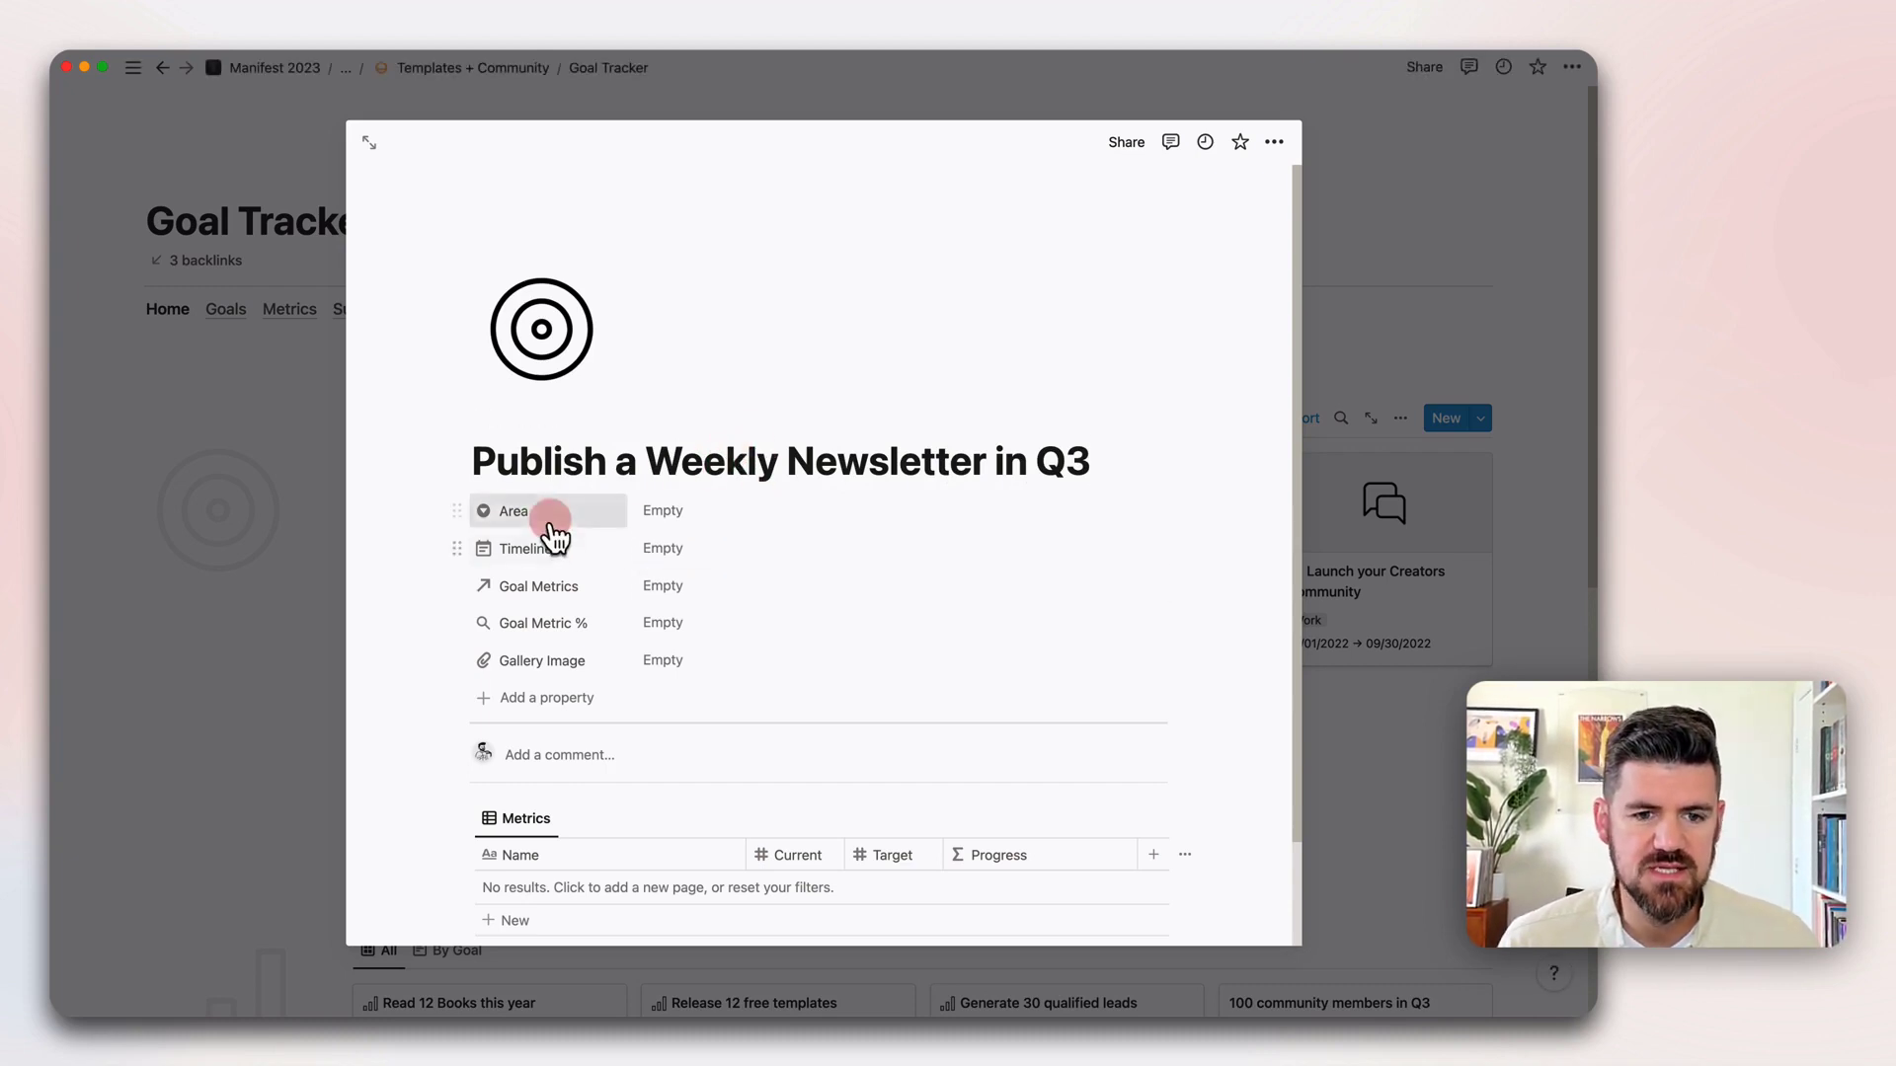
- Set Area to Writing and Timeline from July 1 to September 30, 2022
left_click(689, 518)
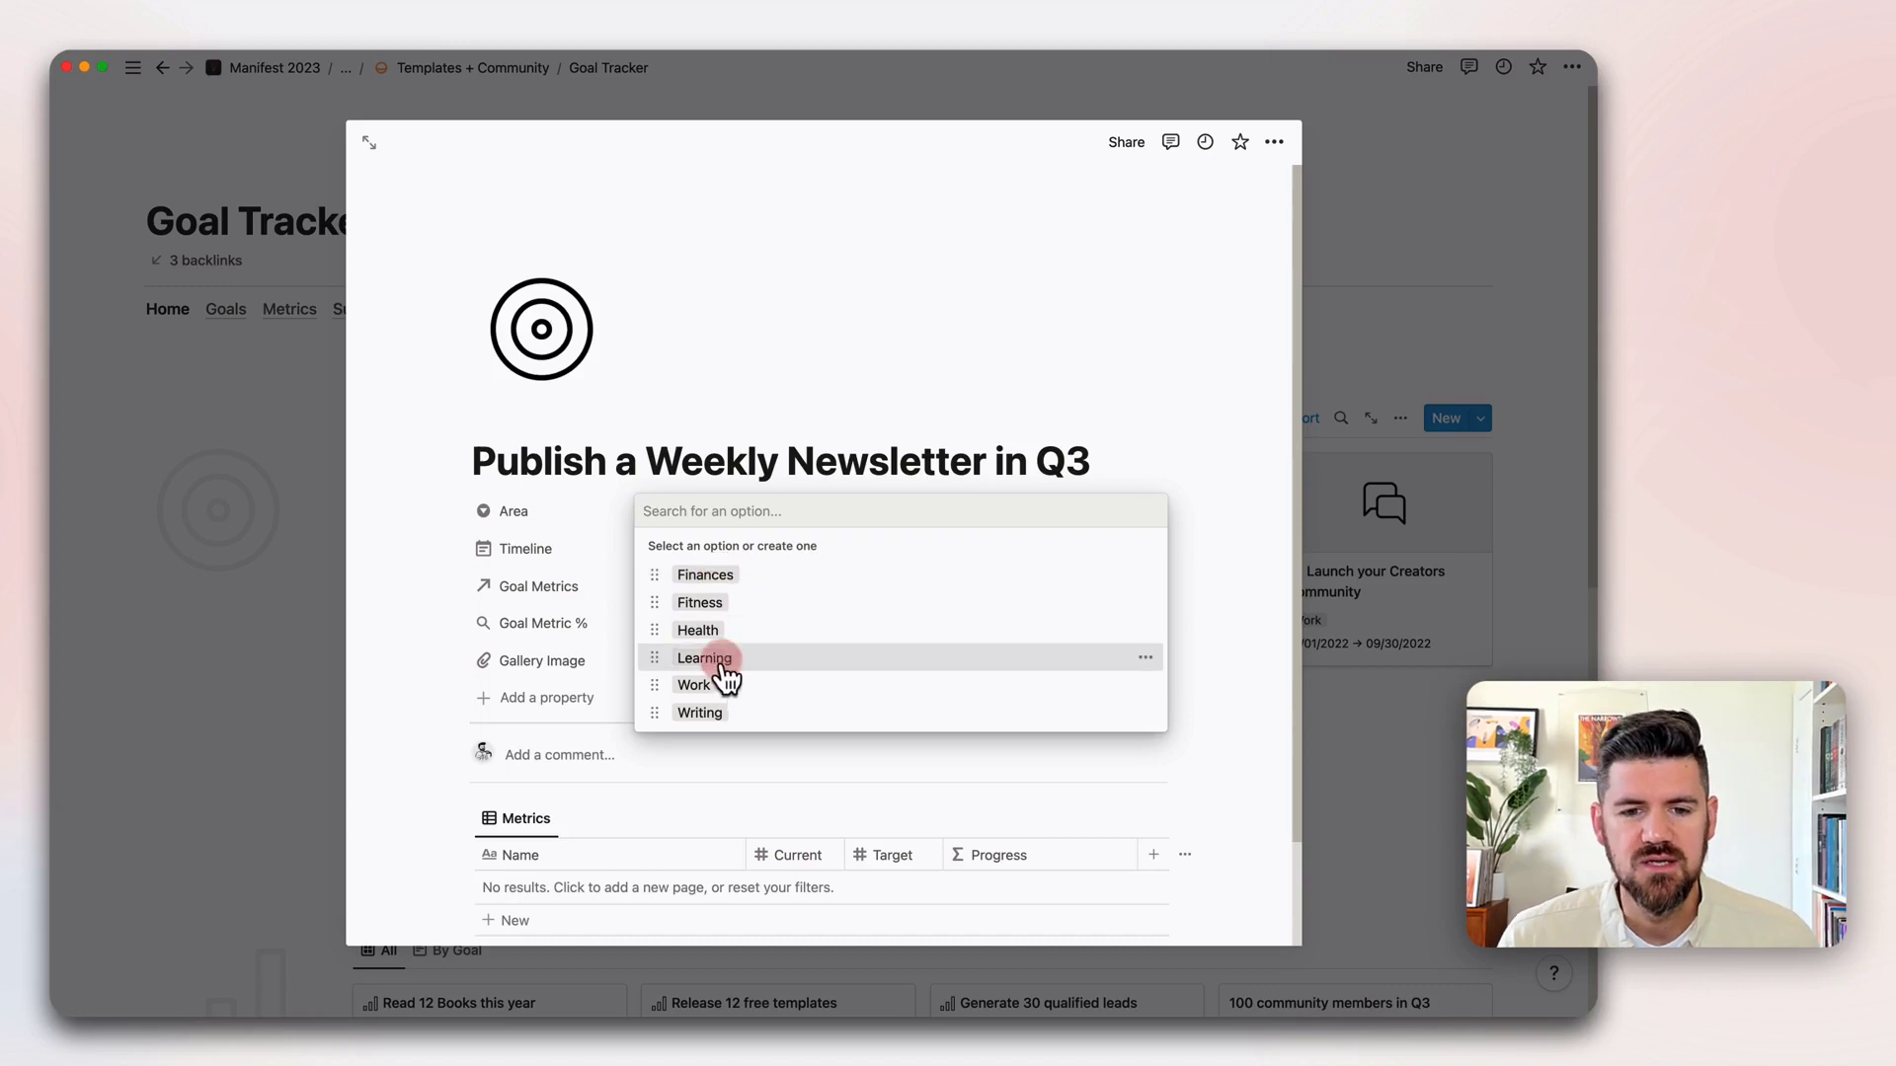
left_click(713, 713)
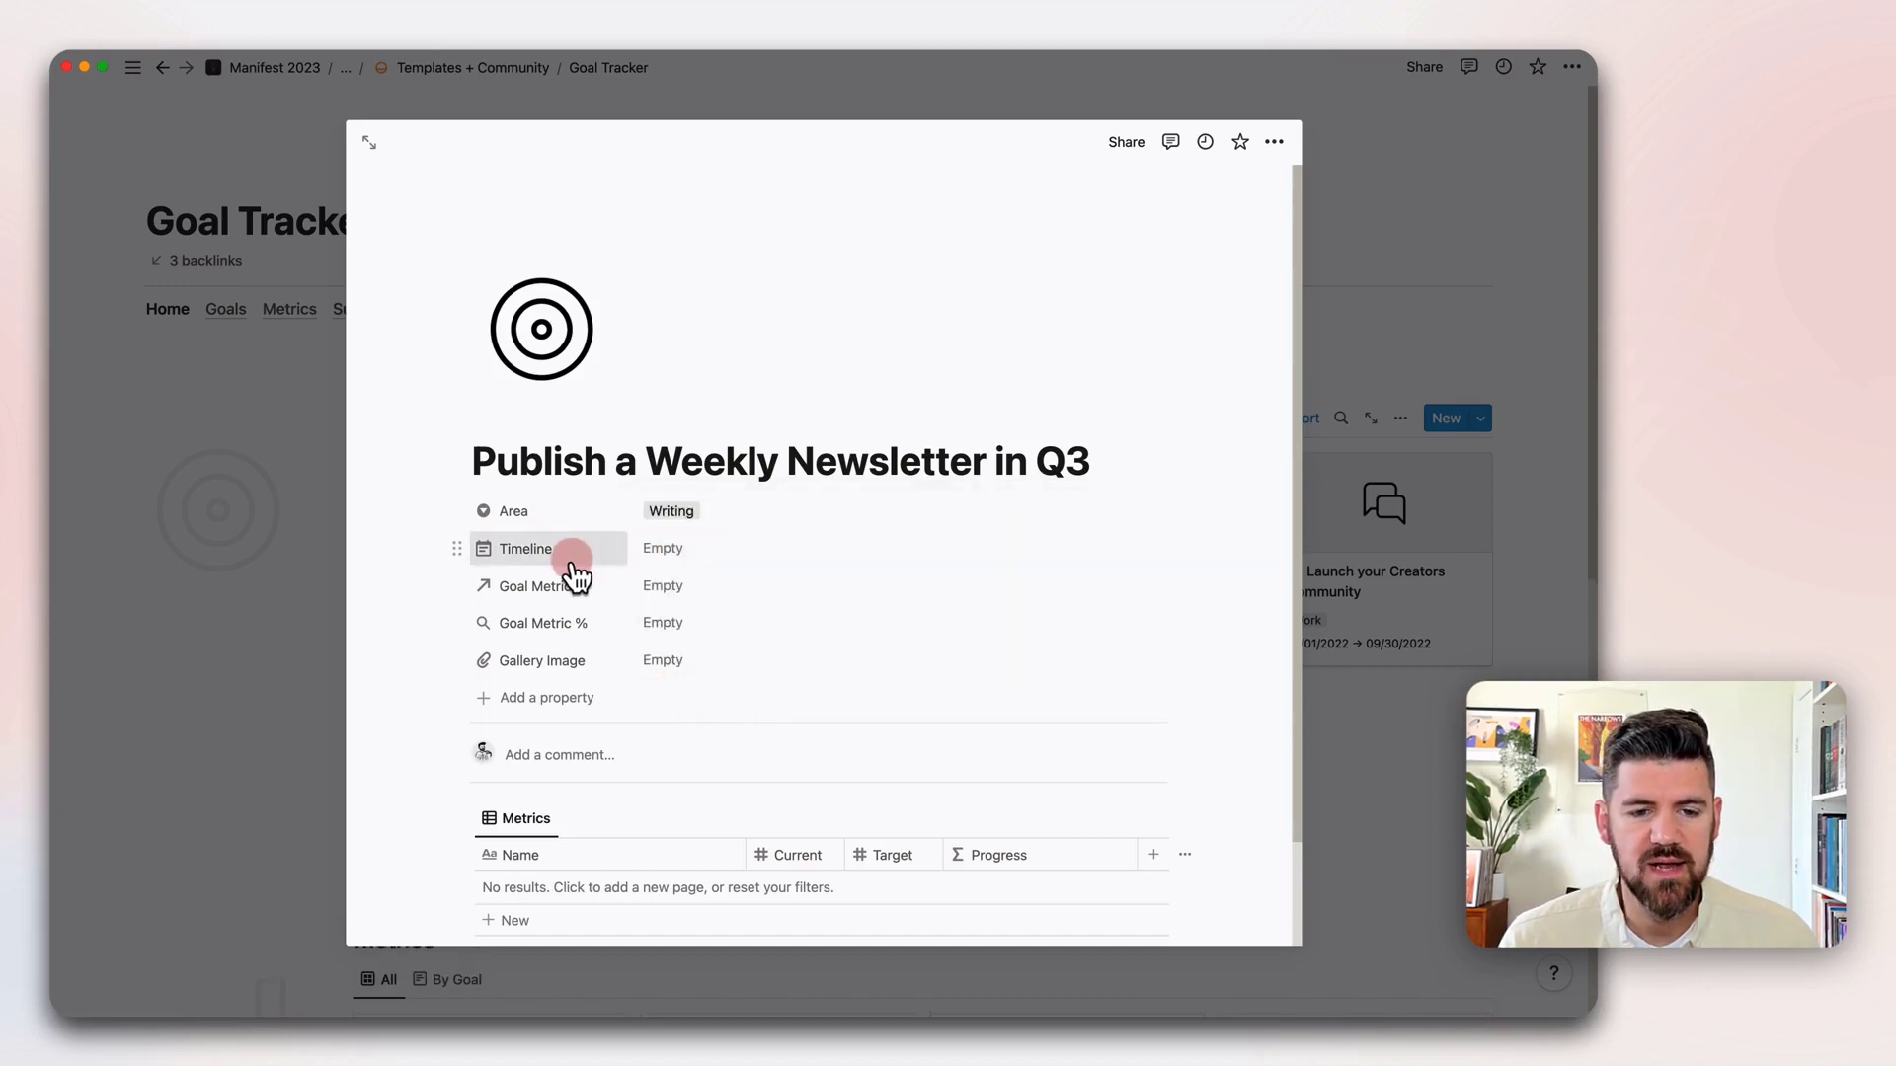
left_click(671, 557)
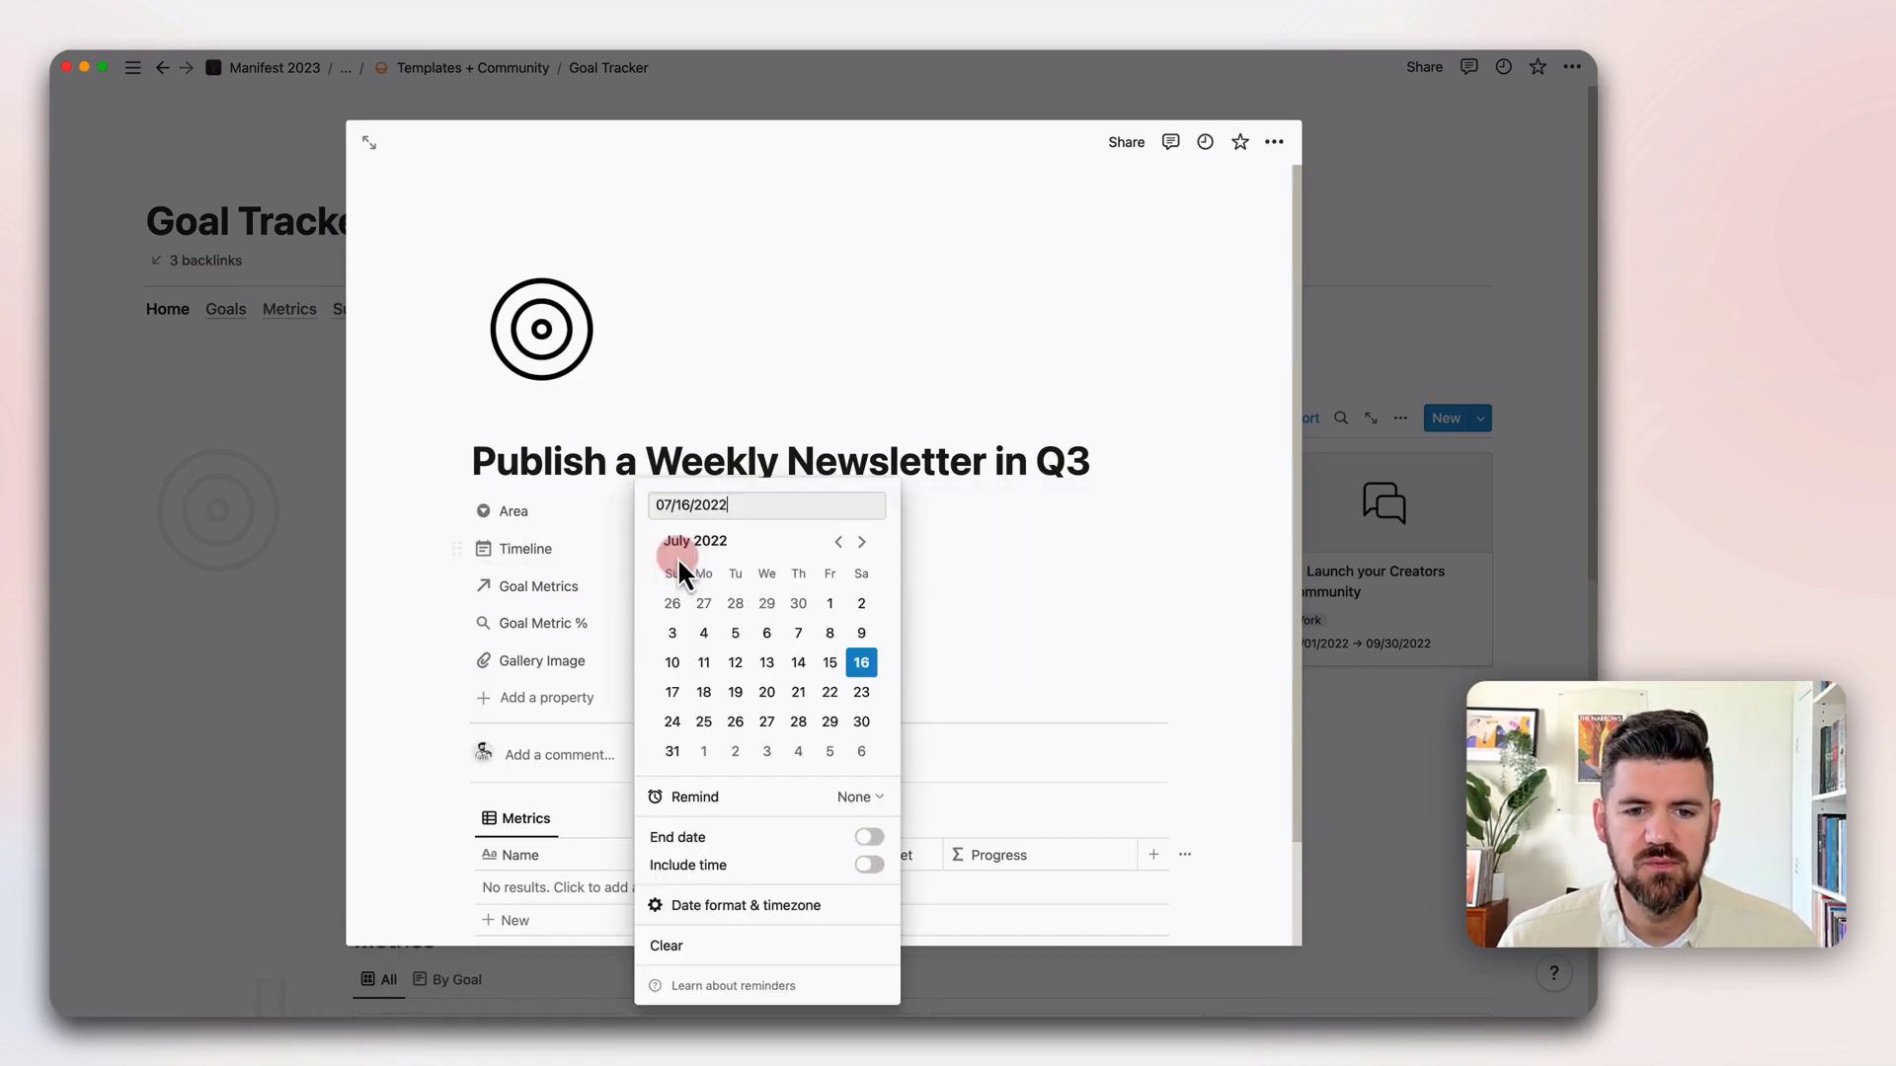
left_click(830, 603)
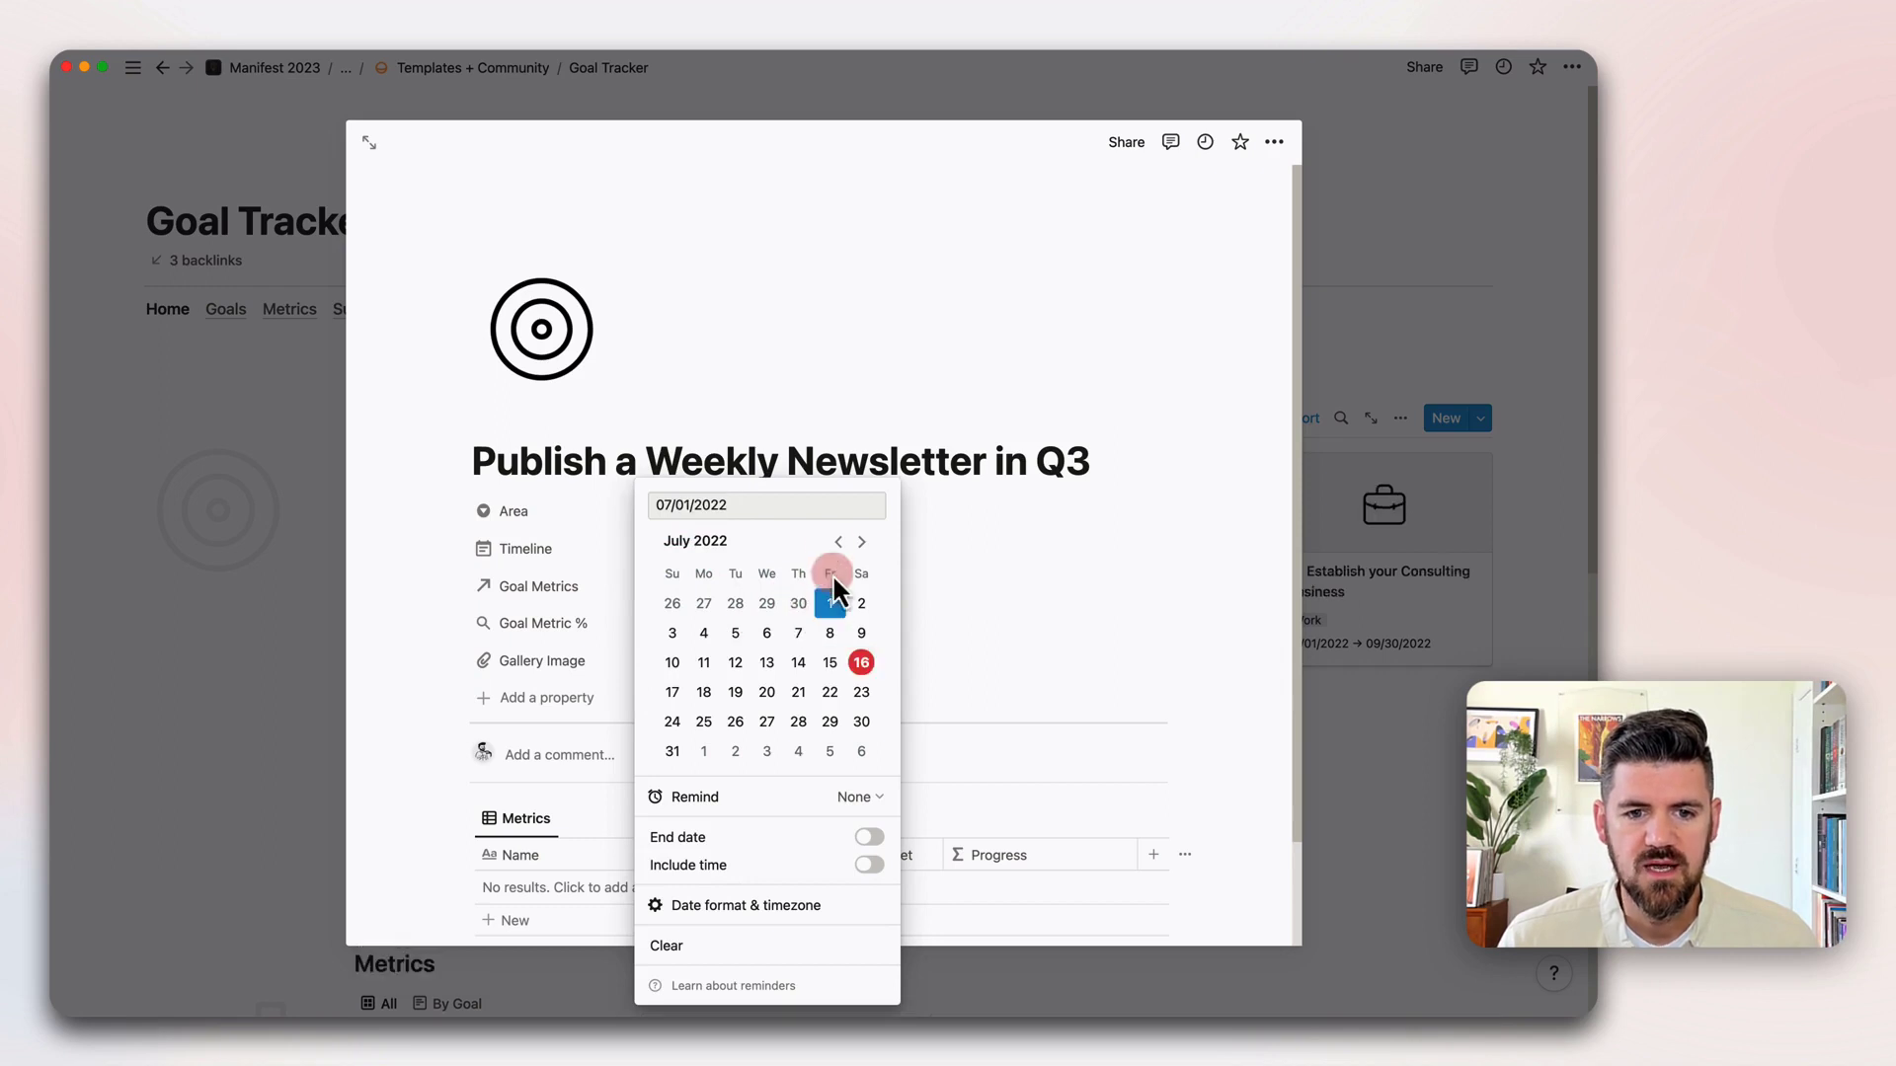
left_click(869, 838)
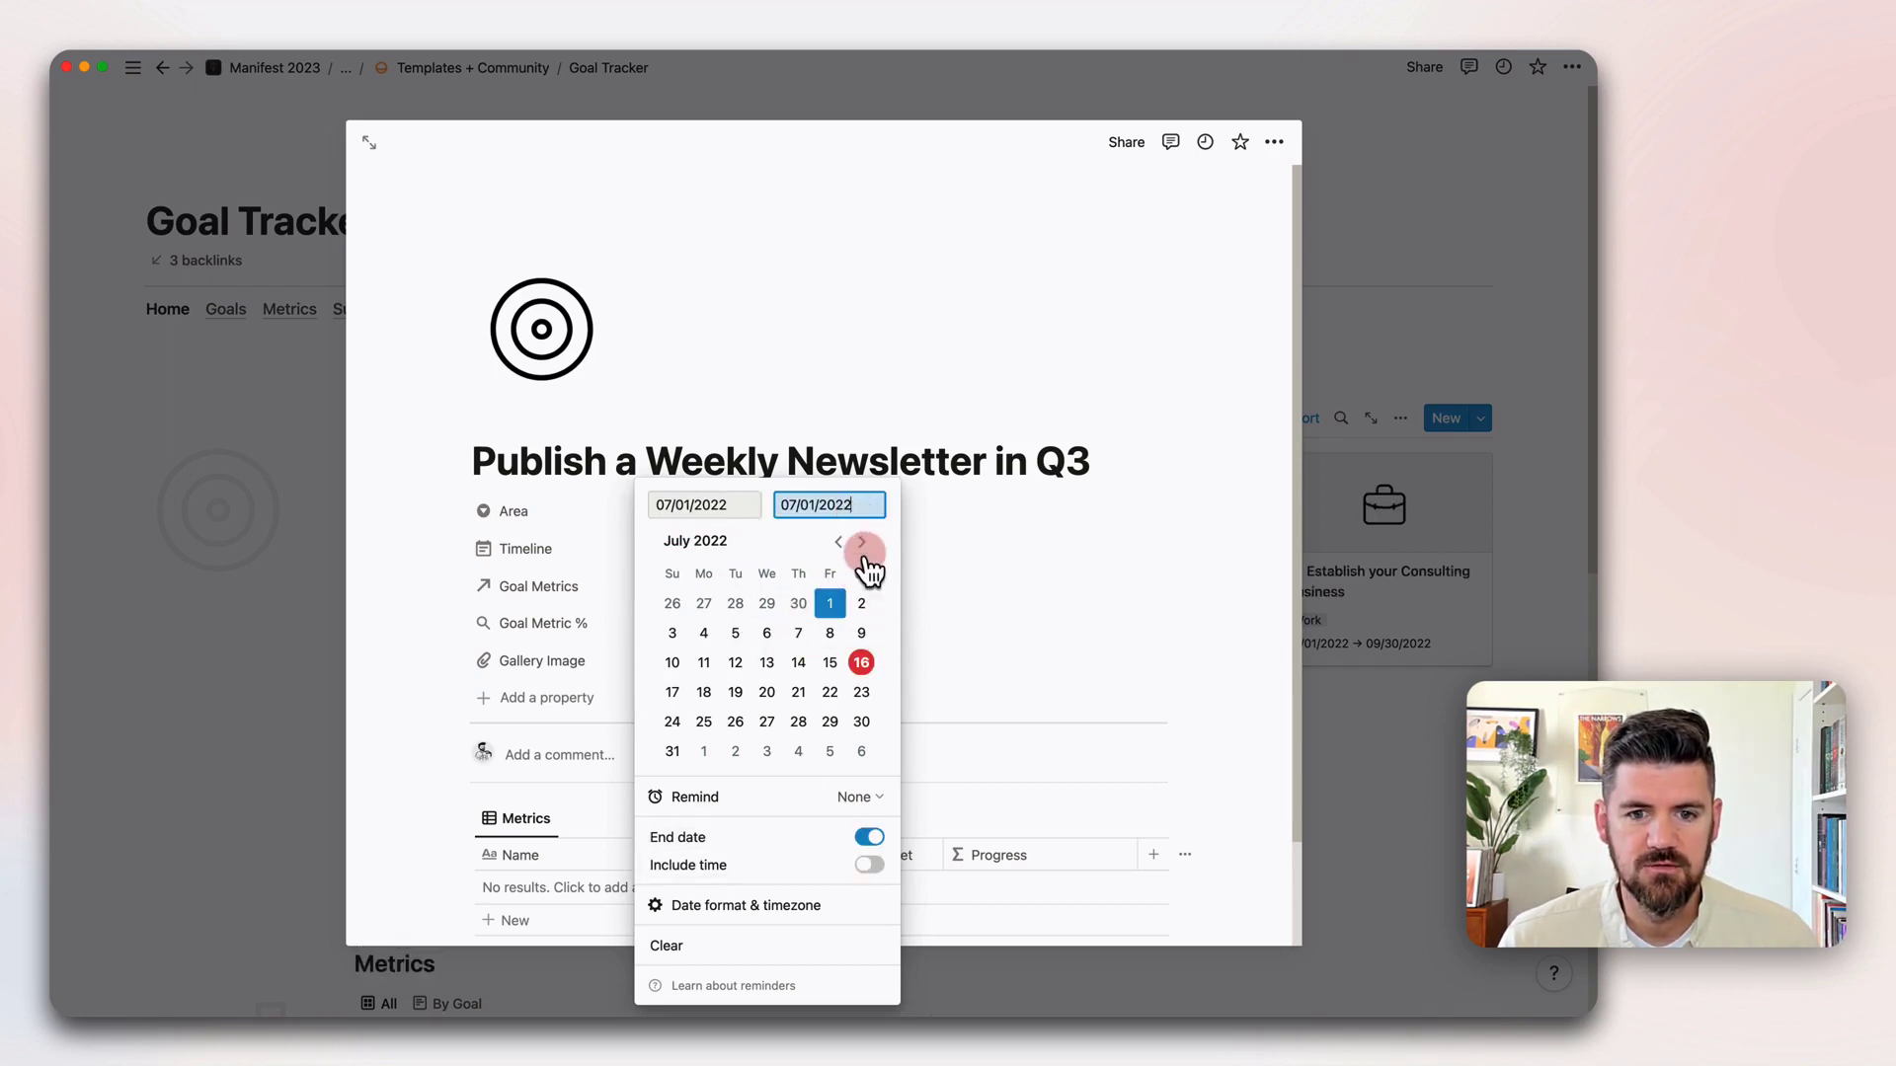
left_click(861, 542)
left_click(861, 543)
left_click(829, 722)
left_click(812, 389)
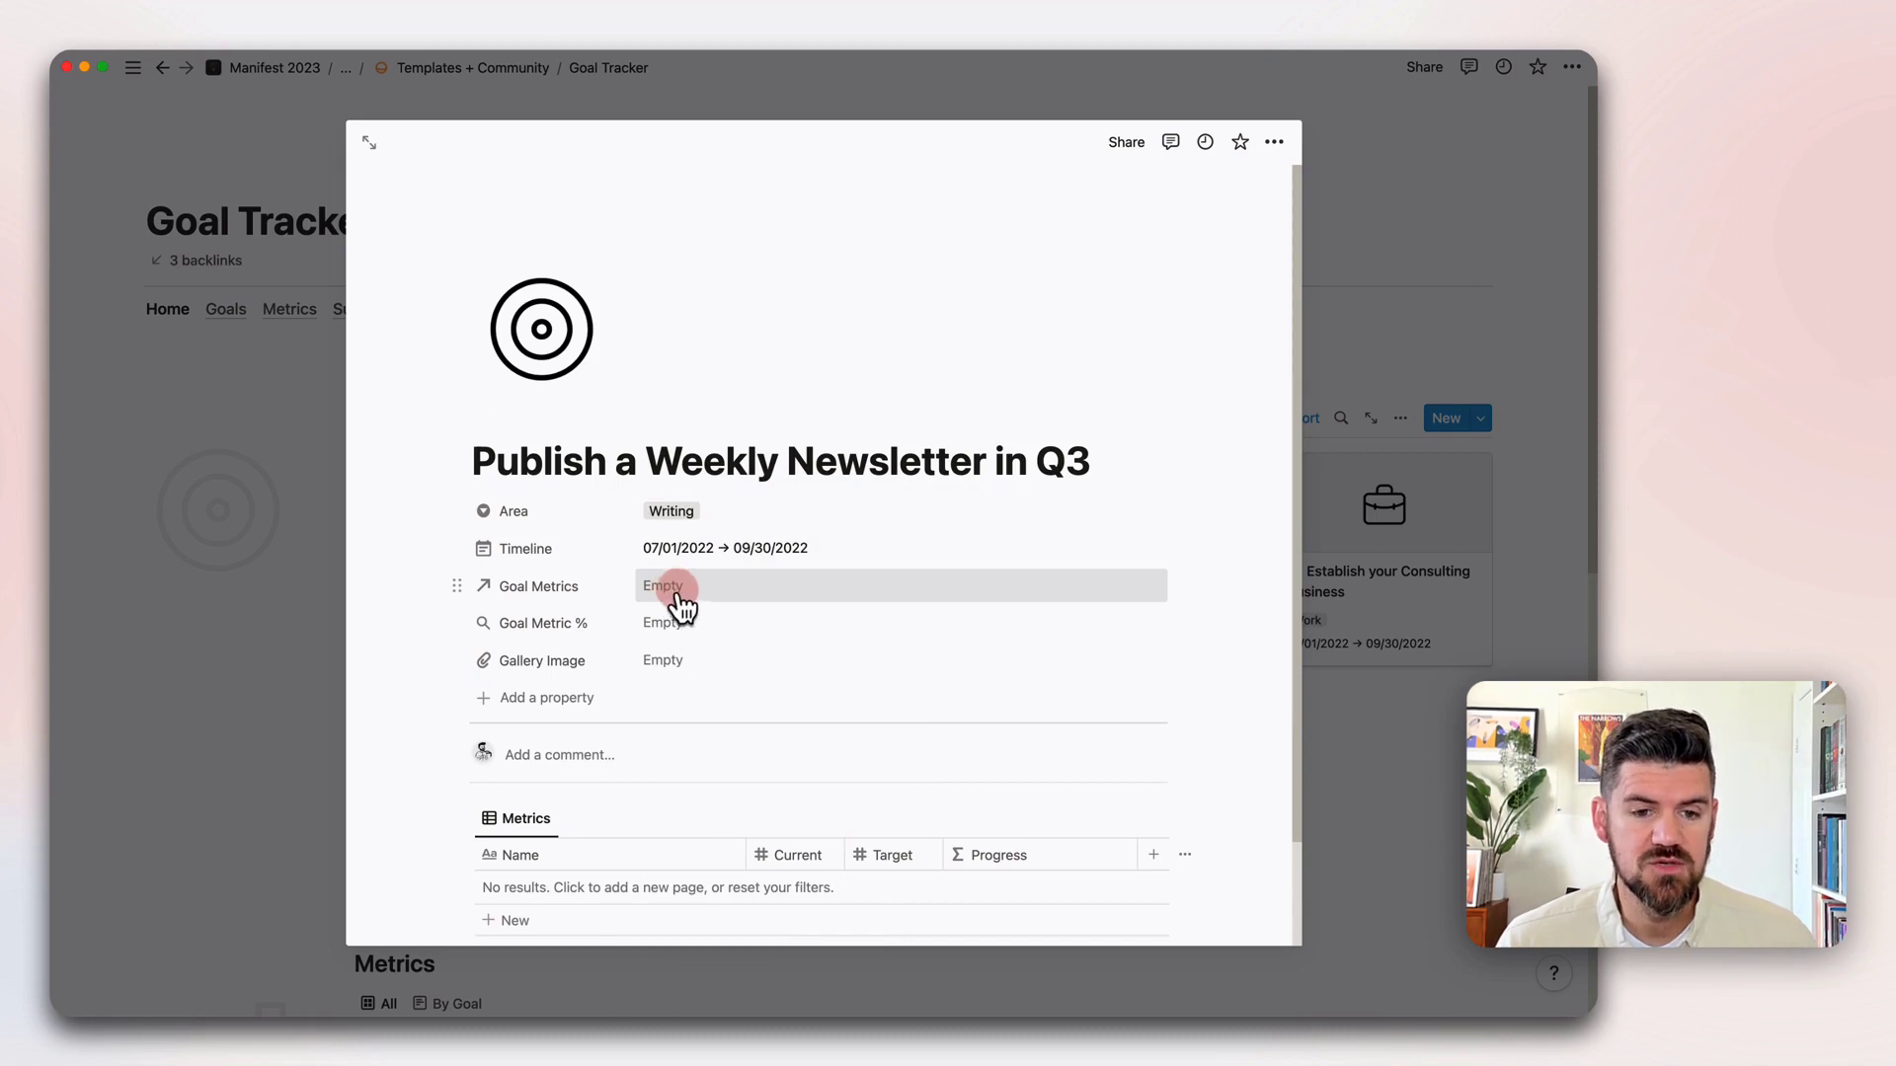
- Inspect the Goal Metric % property settings without changing anything
left_click(482, 626)
left_click(536, 693)
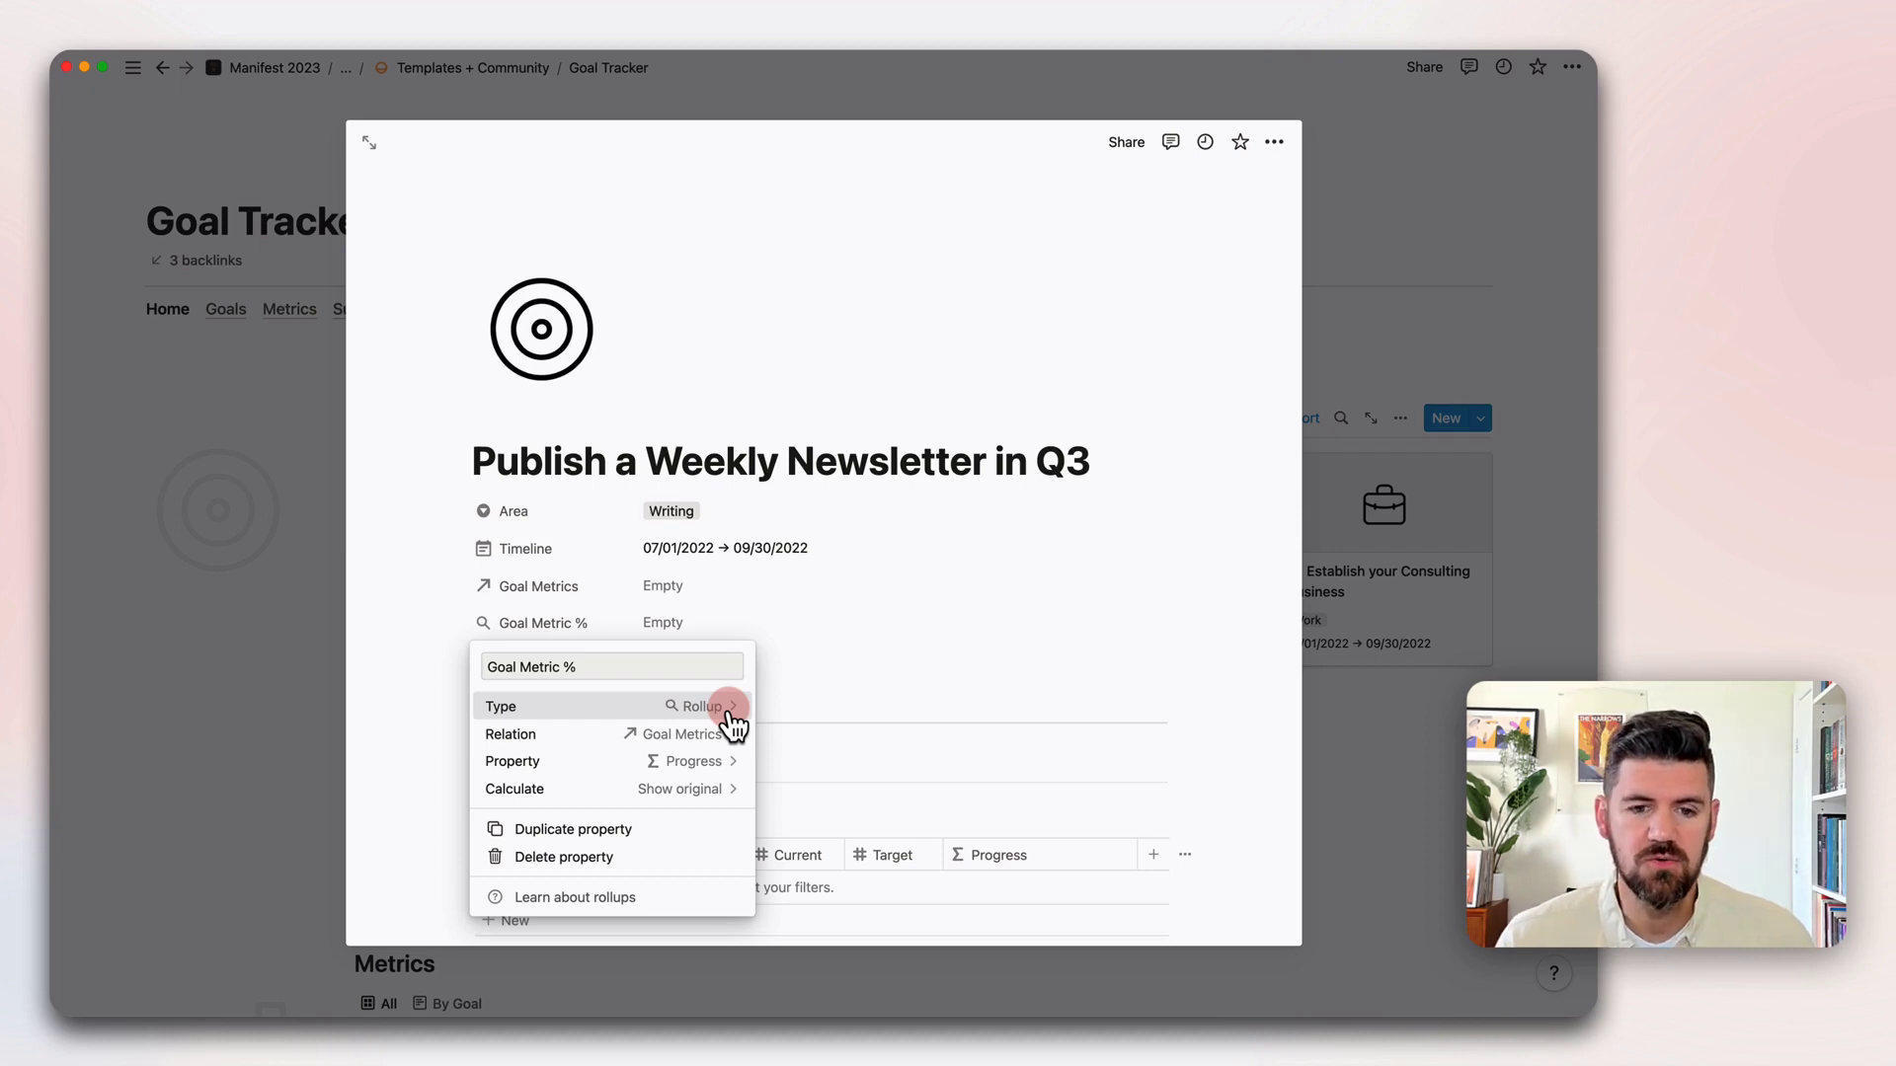
left_click(845, 611)
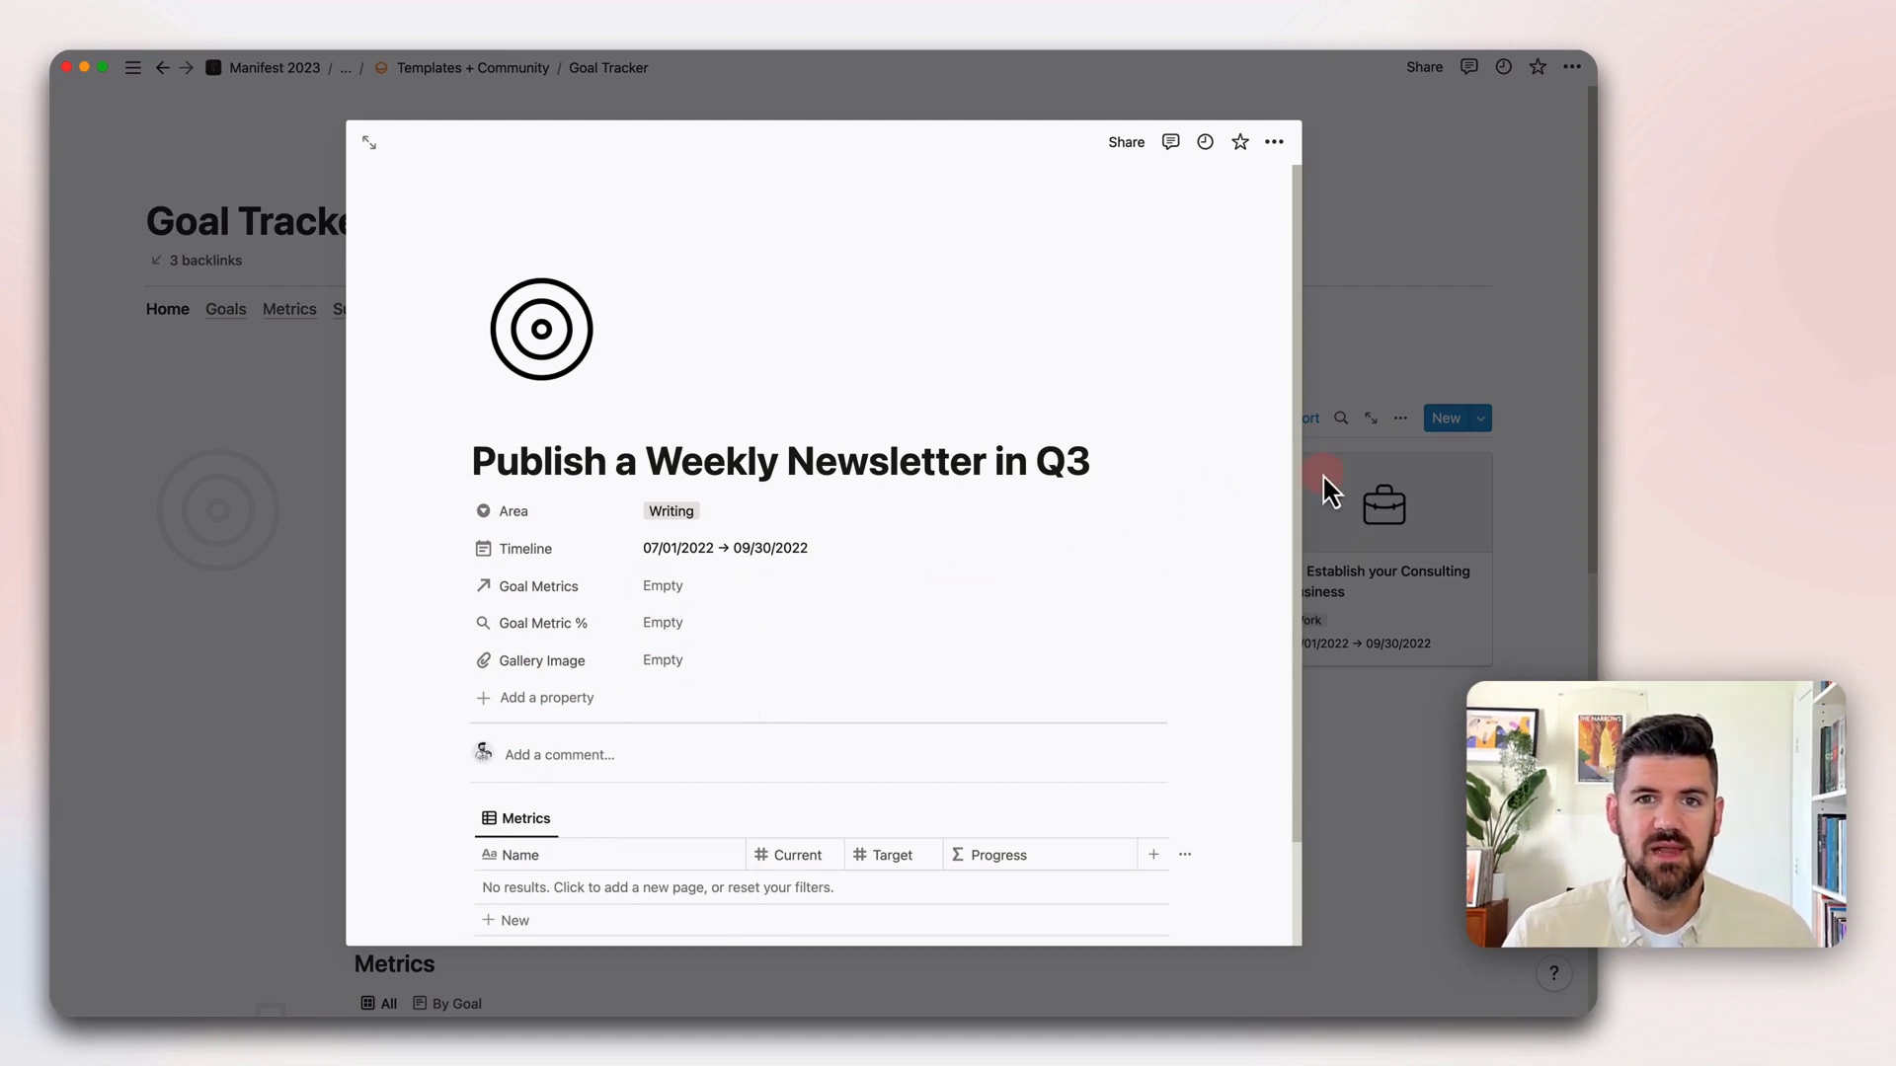
- Check the Metrics table's goal filter and add a new blank metric row
scroll(760, 698, "down", 2)
scroll(761, 698, "down", 1)
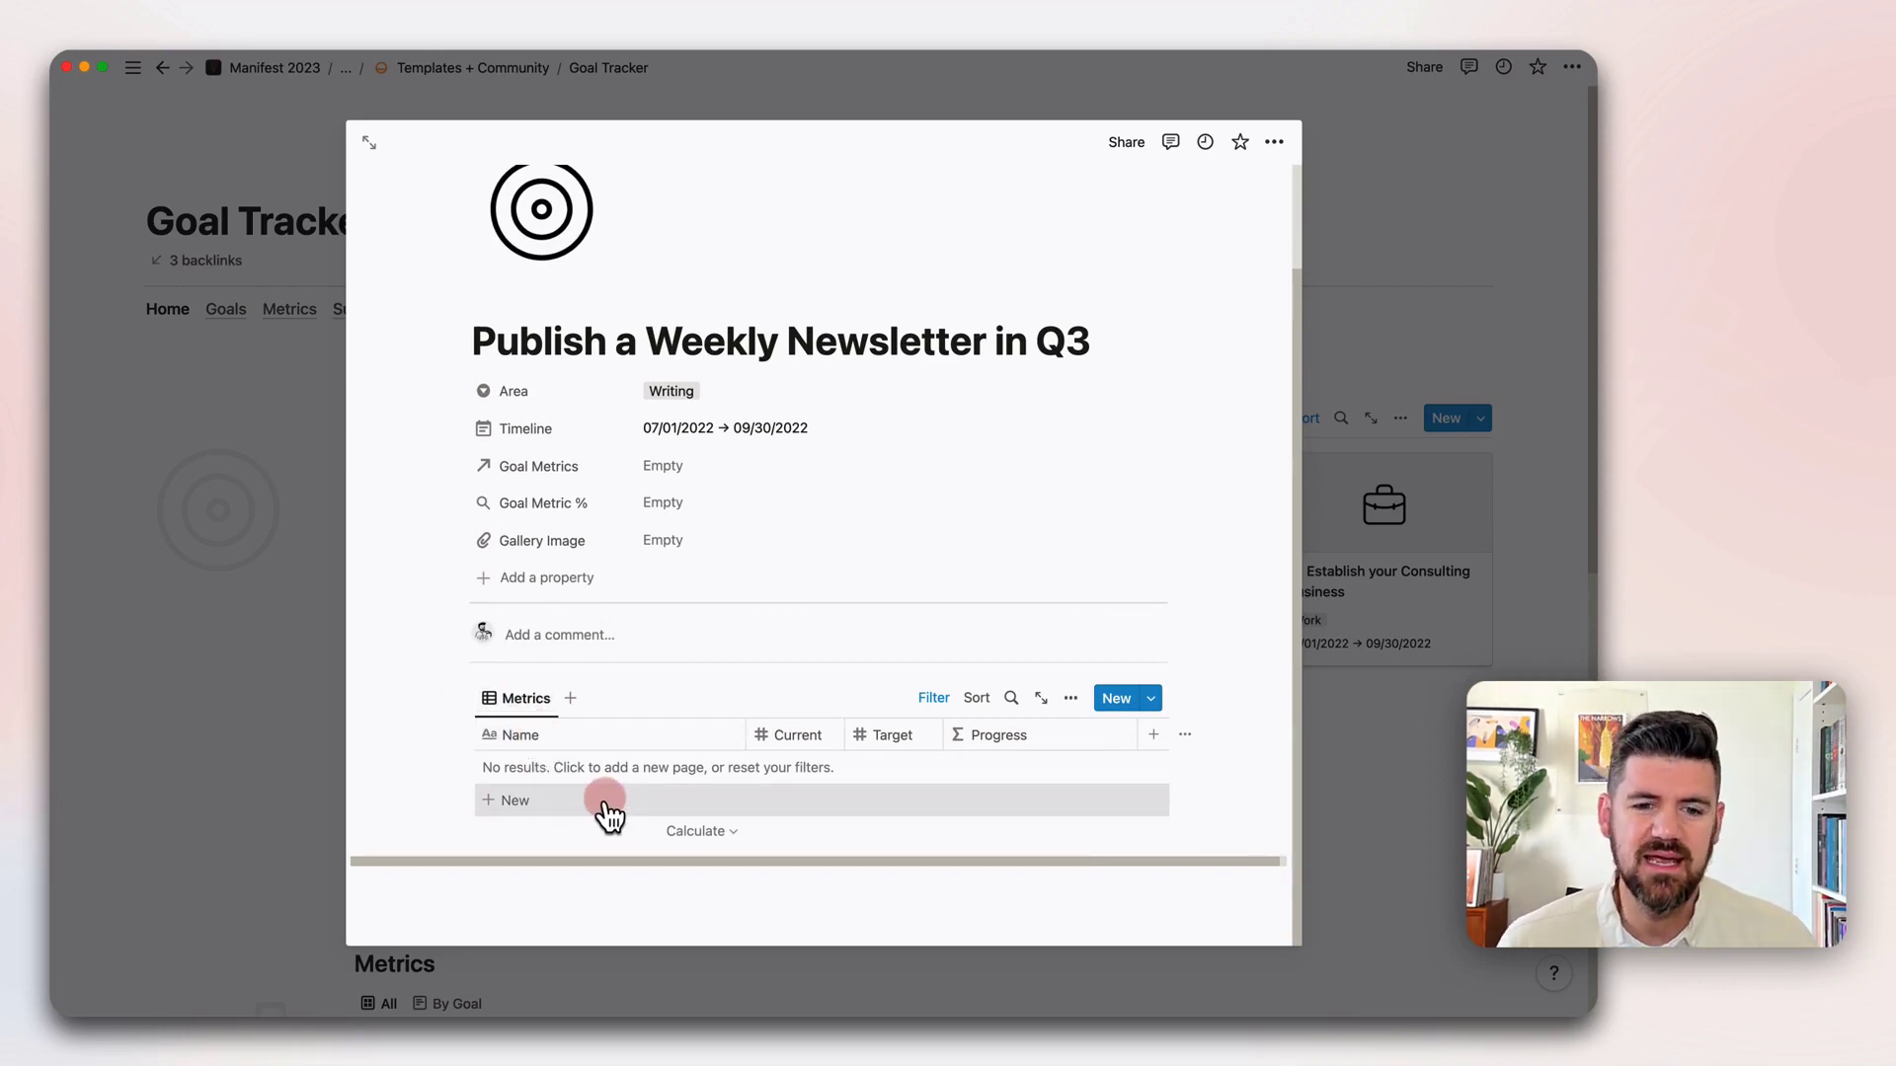
left_click(934, 698)
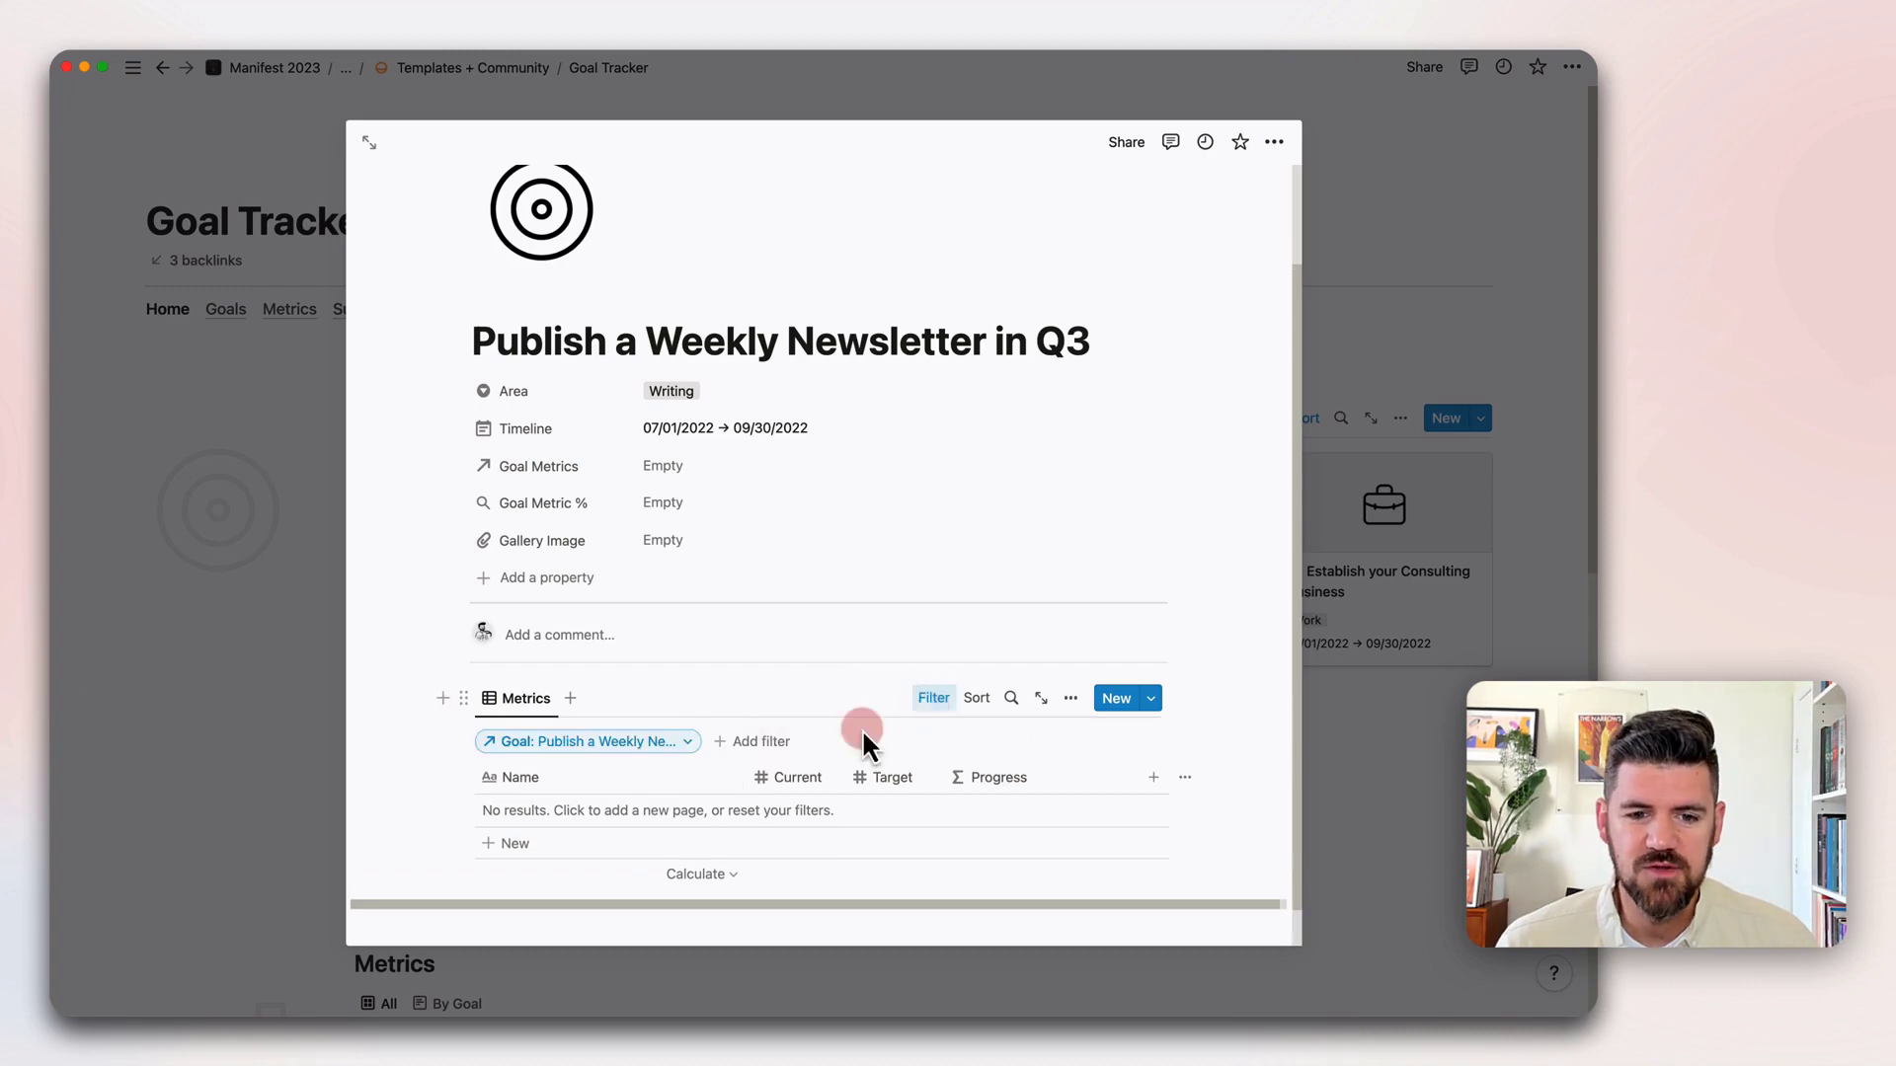
left_click(612, 750)
left_click(591, 499)
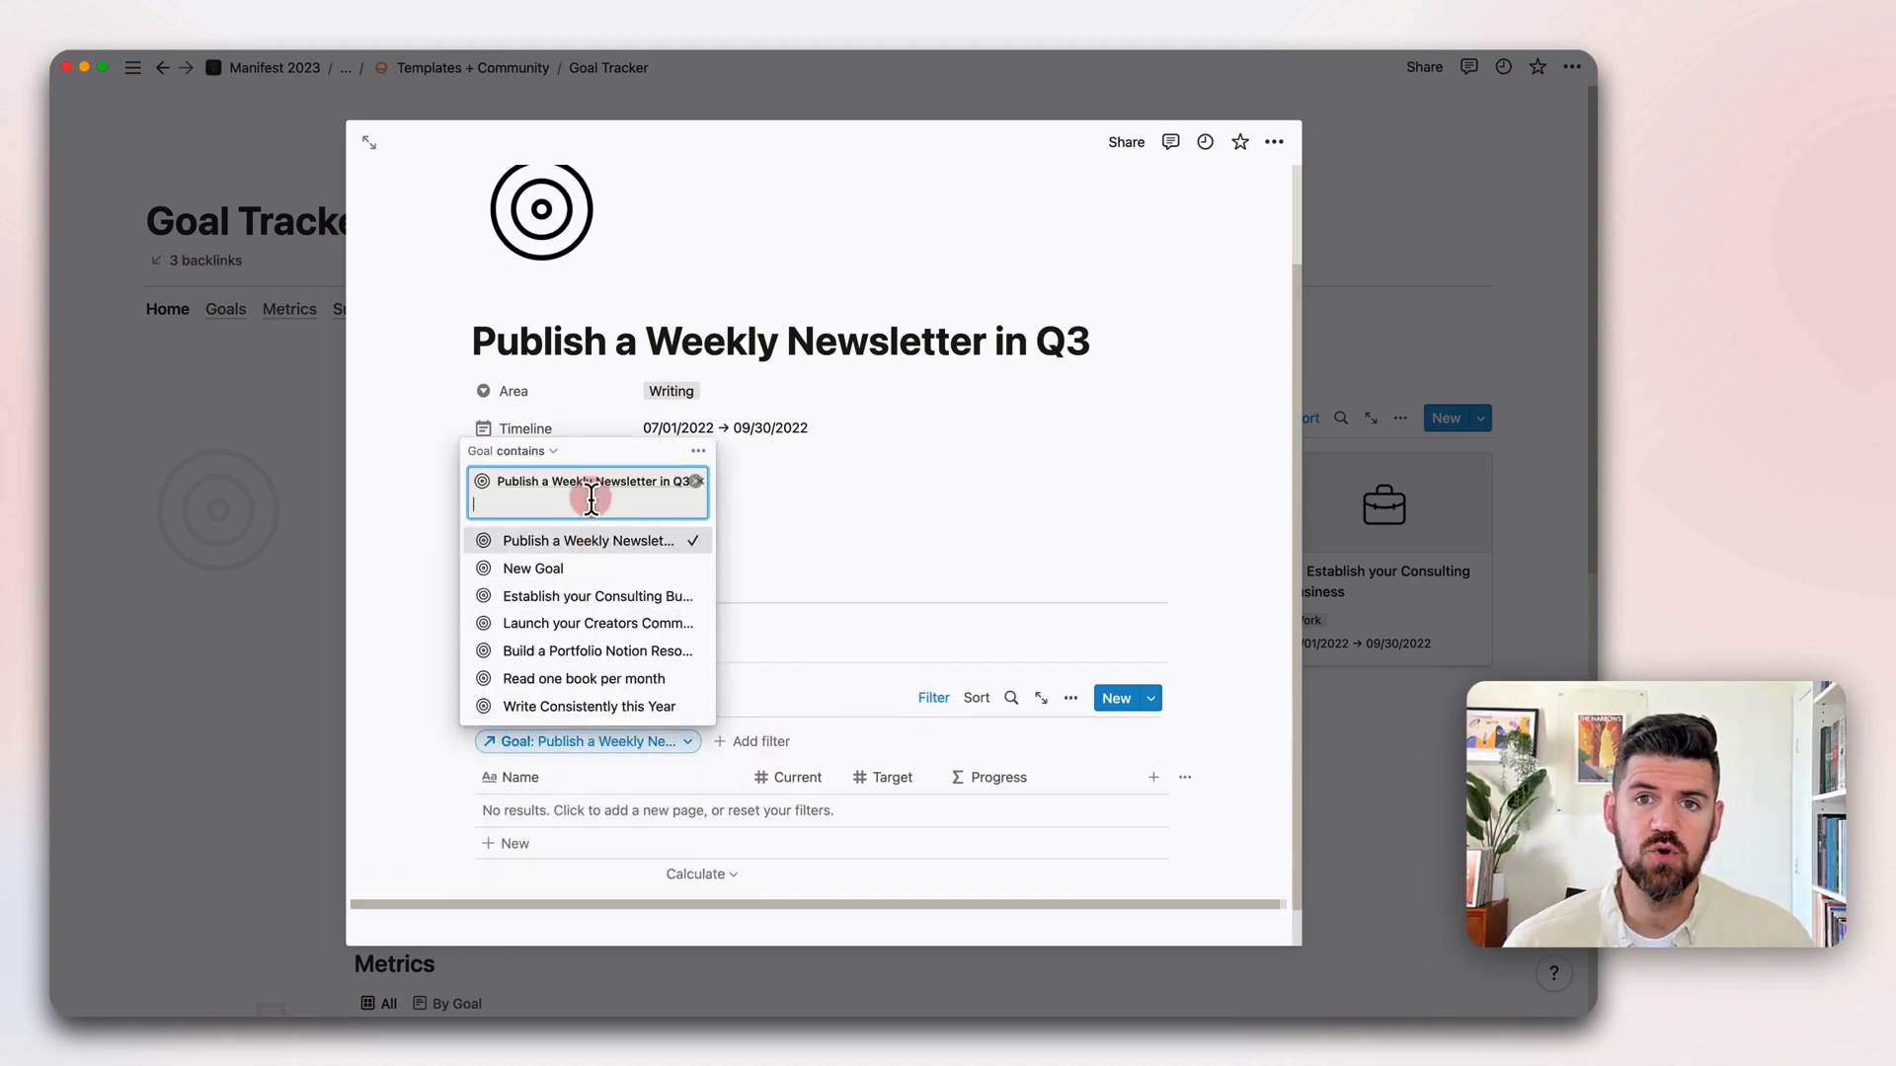
left_click(538, 842)
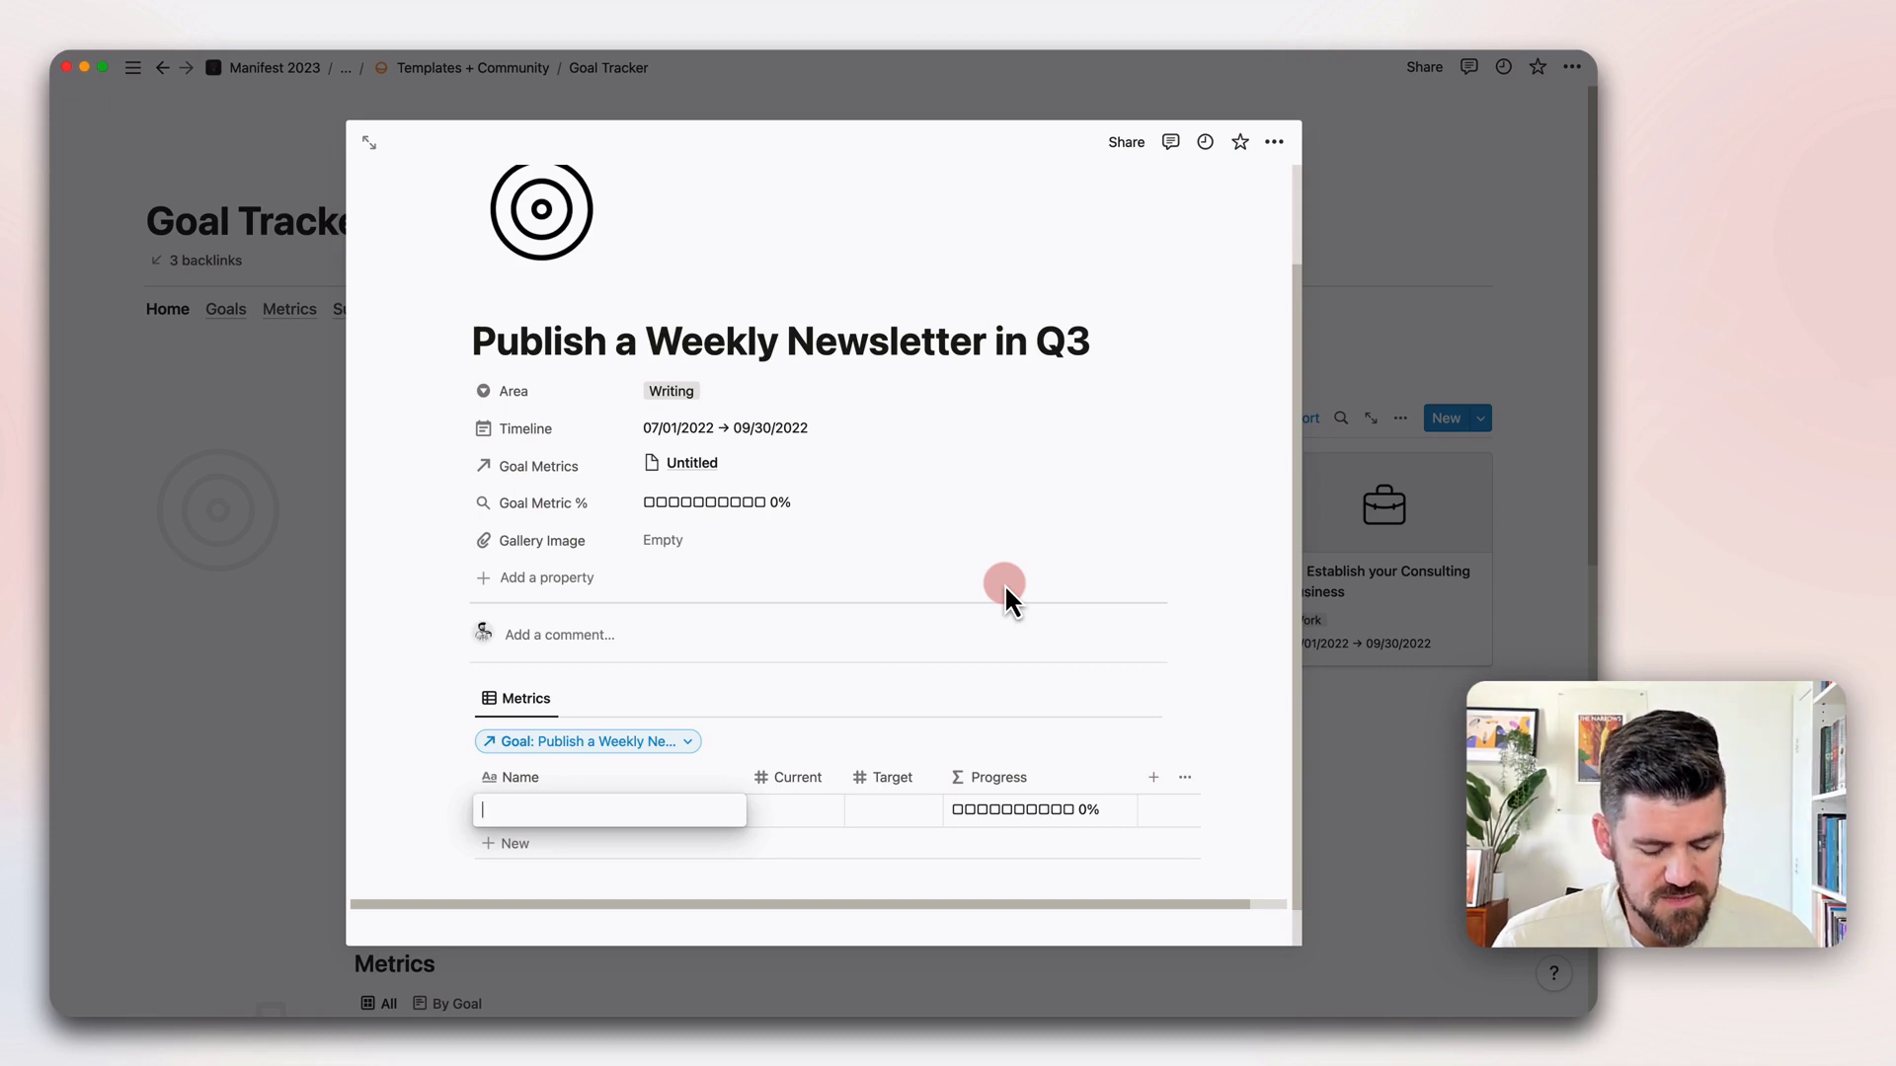
- Add two metric rows named 'Publish 12 Newsletters' and 'Double Subscribers'
type("Publish 12 ")
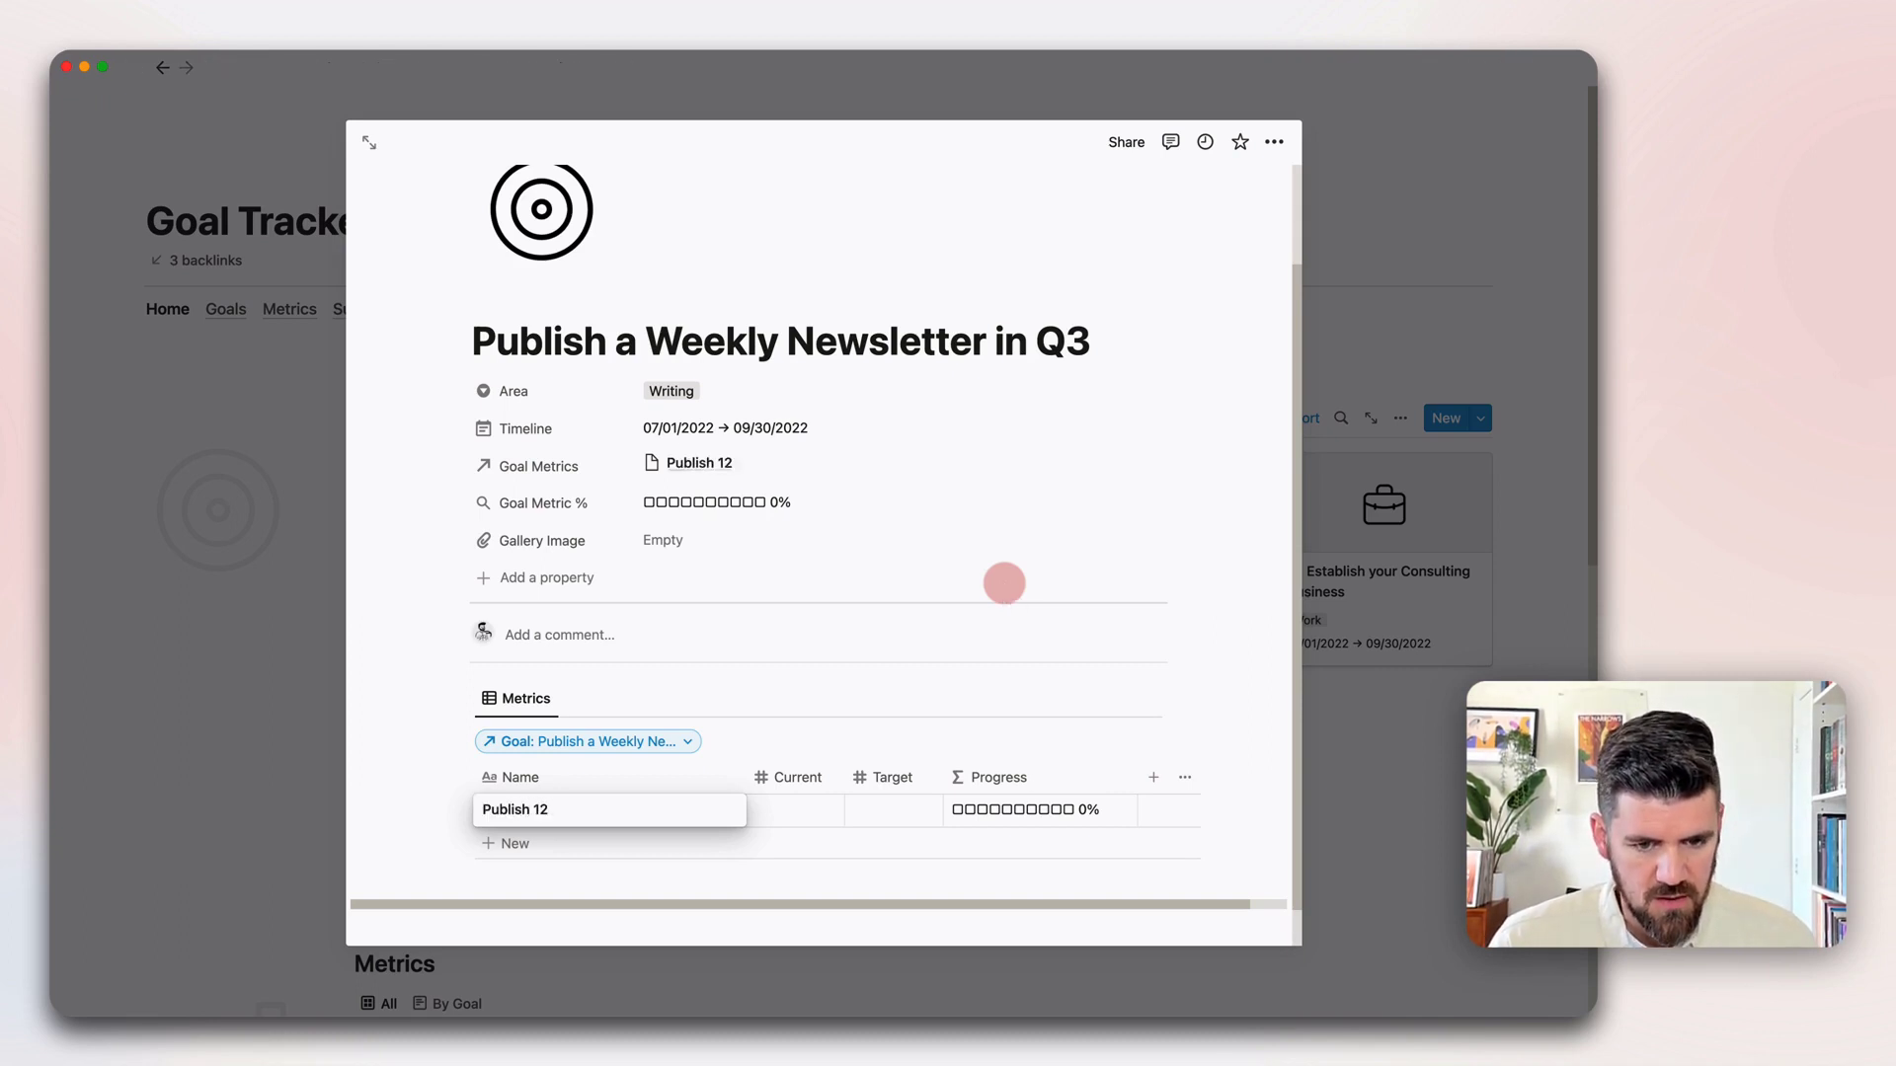
type("Newsletters")
key("Escape")
left_click(637, 847)
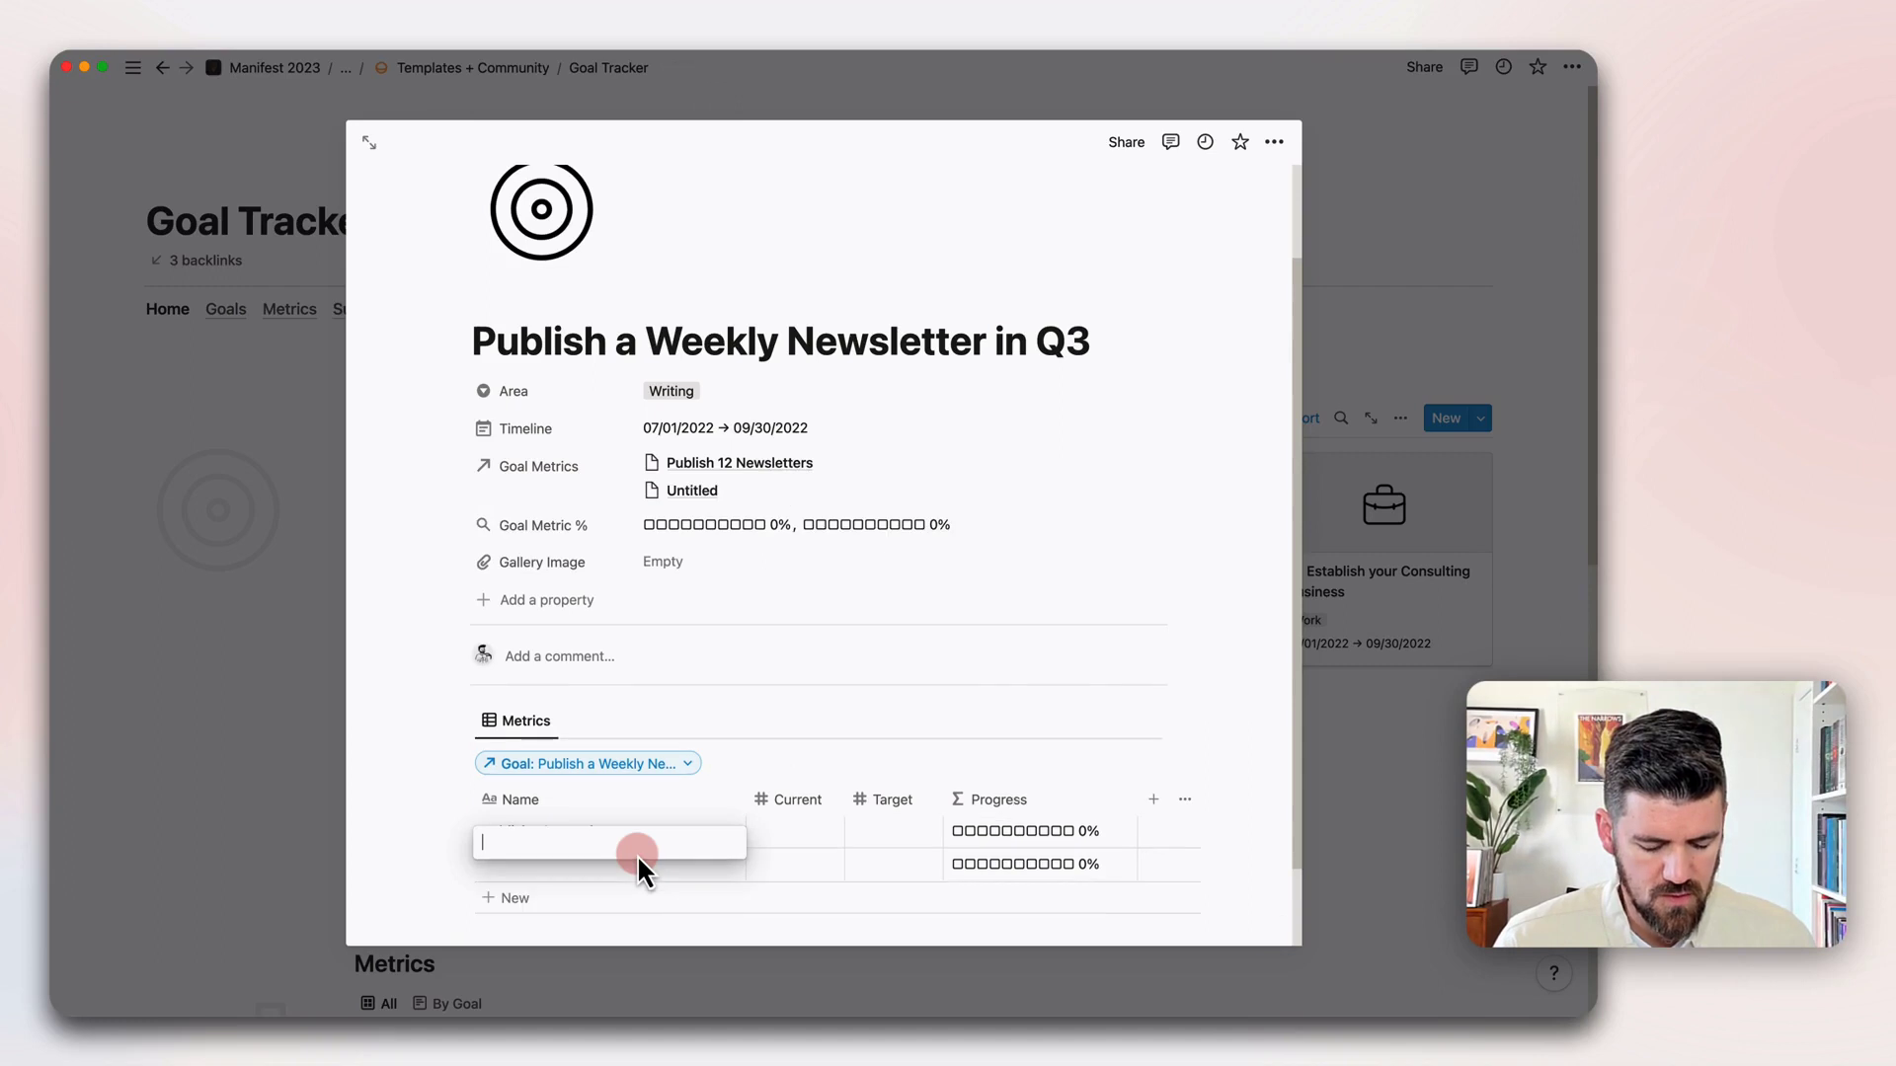
type("Doubli")
key("BackSpace")
type("e")
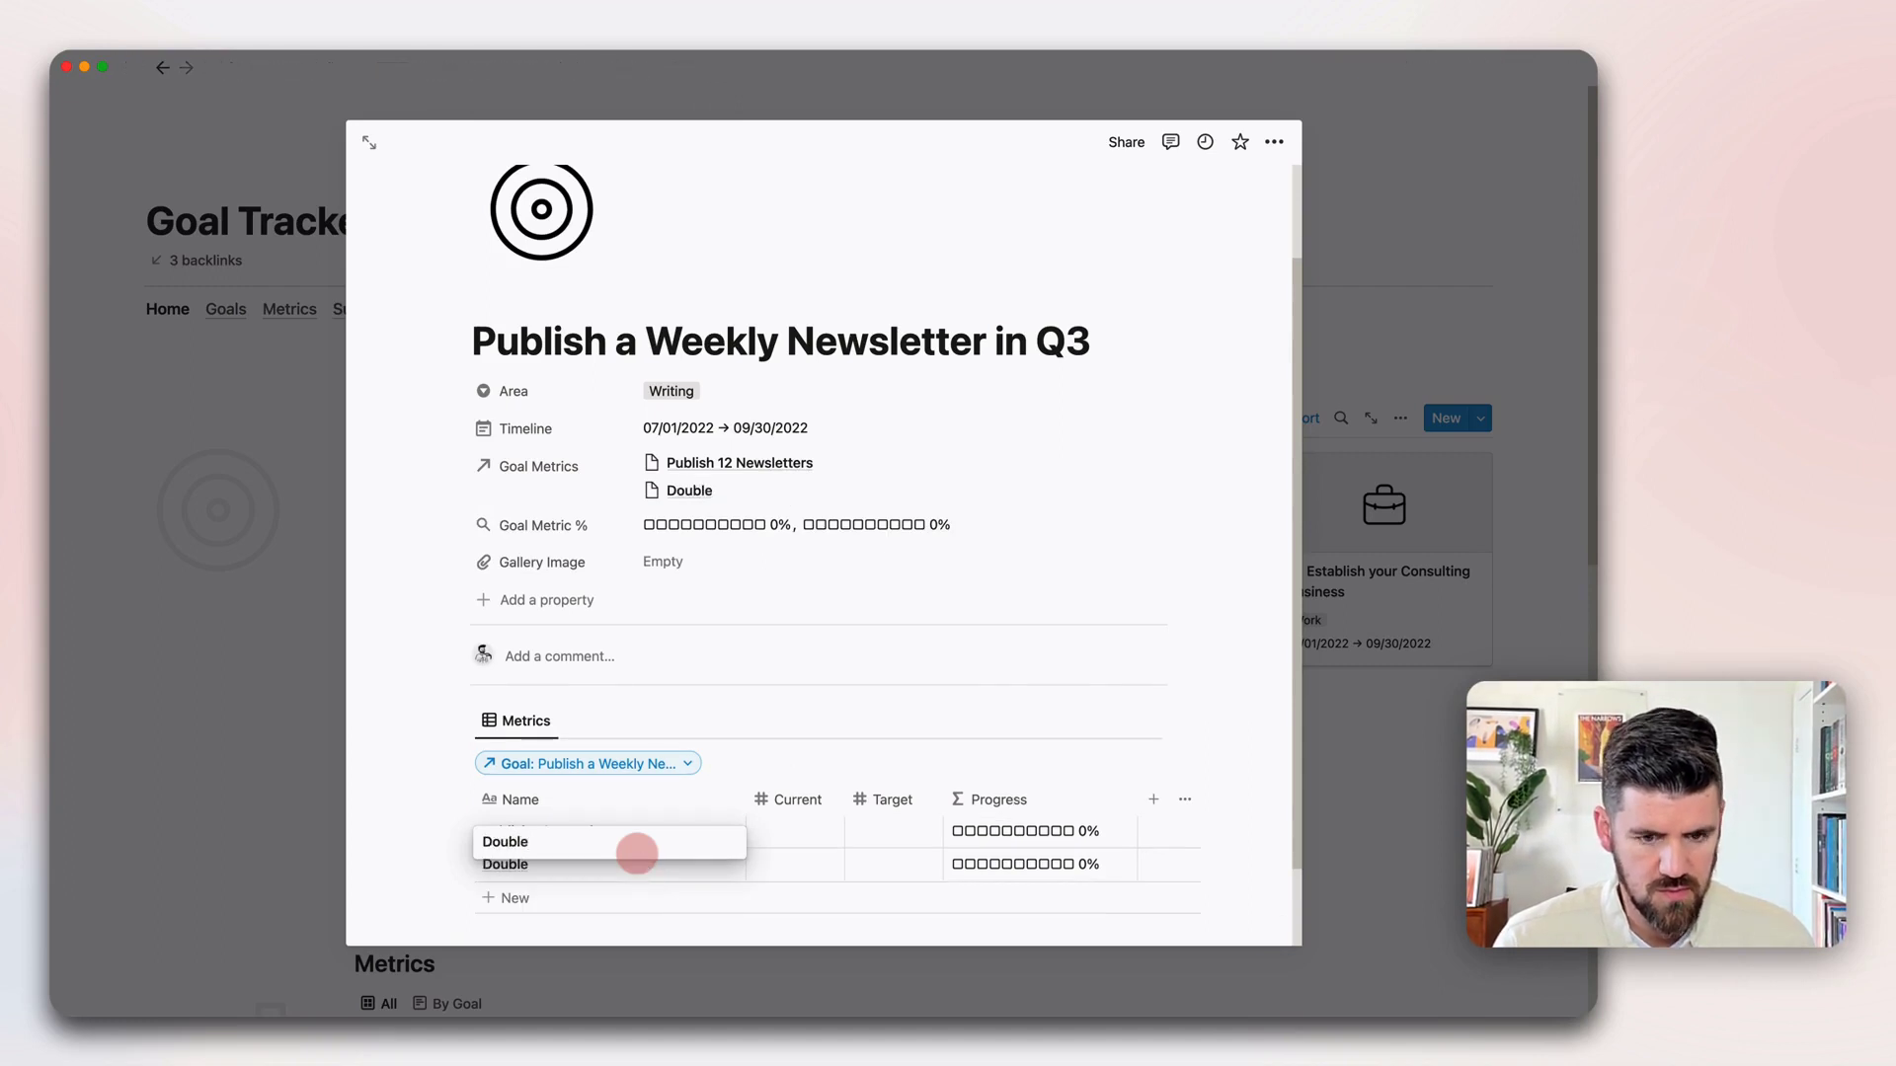
type(" Subscr")
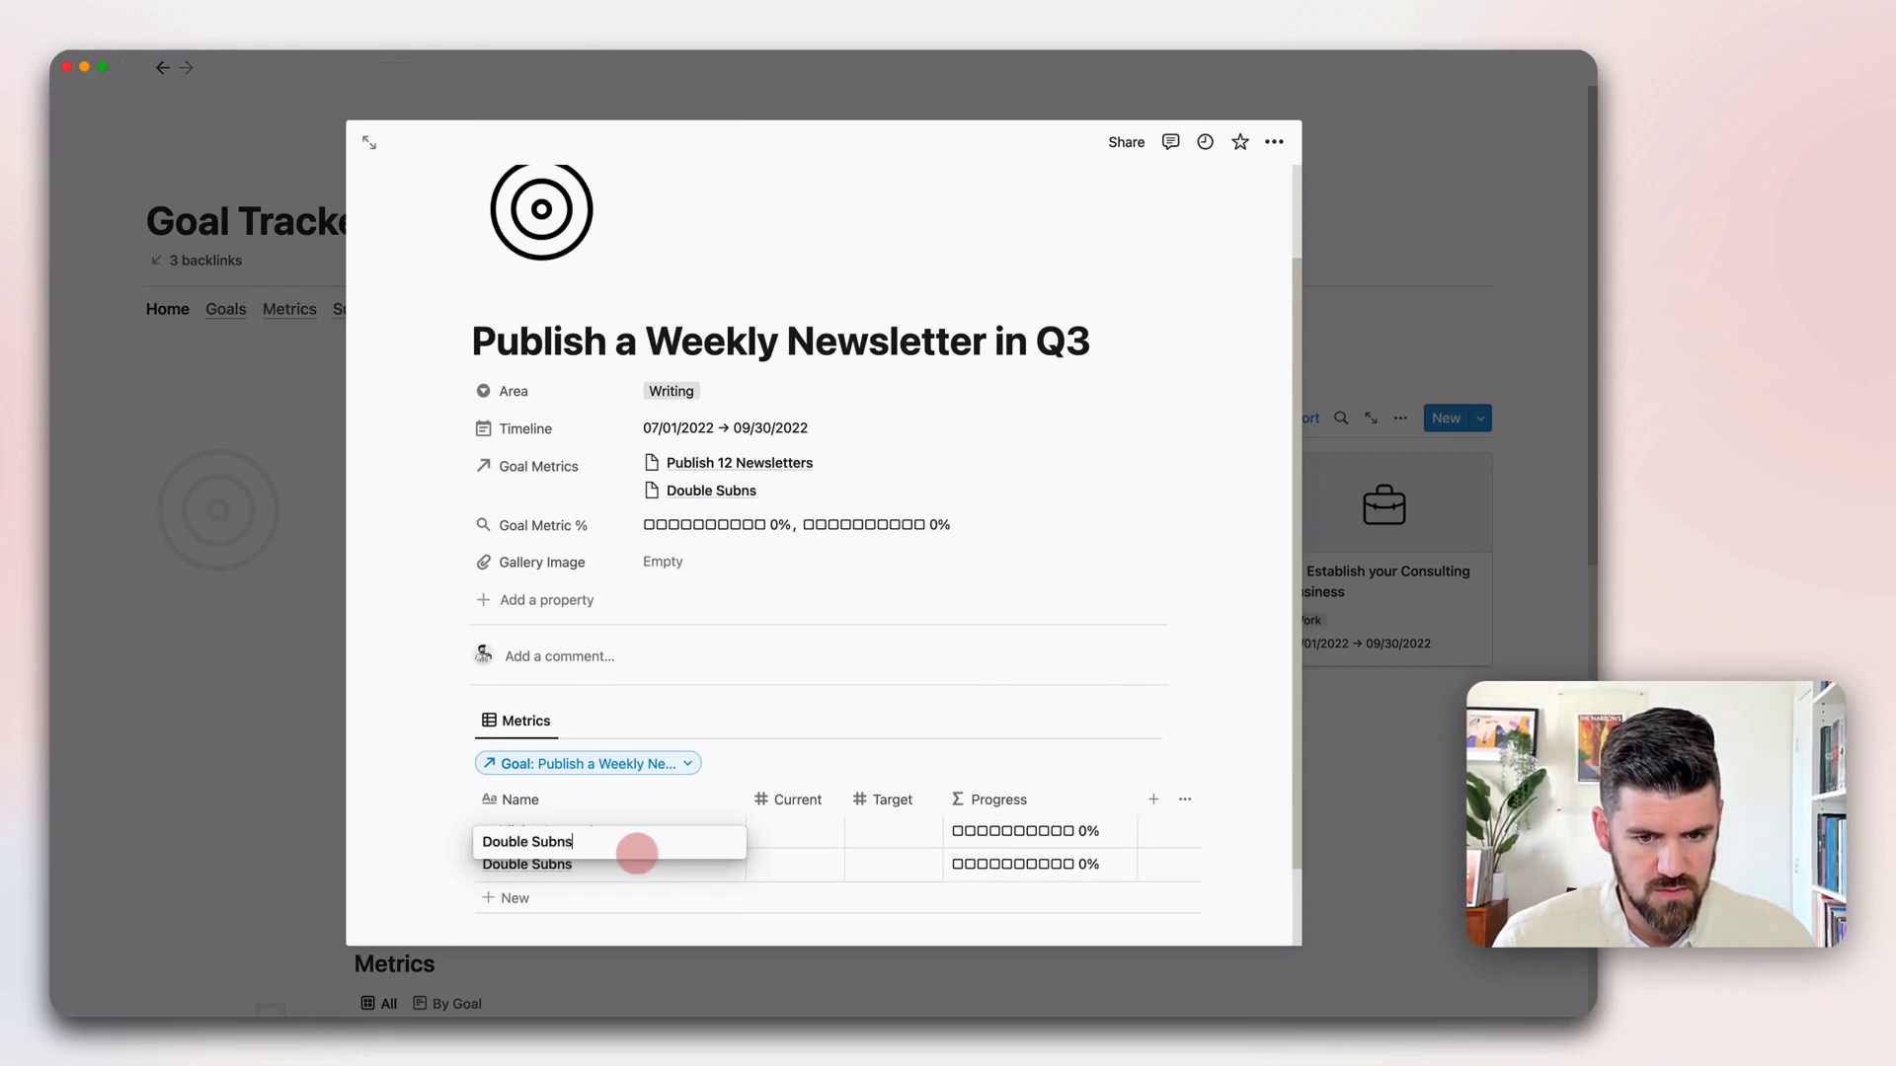
key("BackSpace")
key("BackSpace")
type("scribers")
key("Escape")
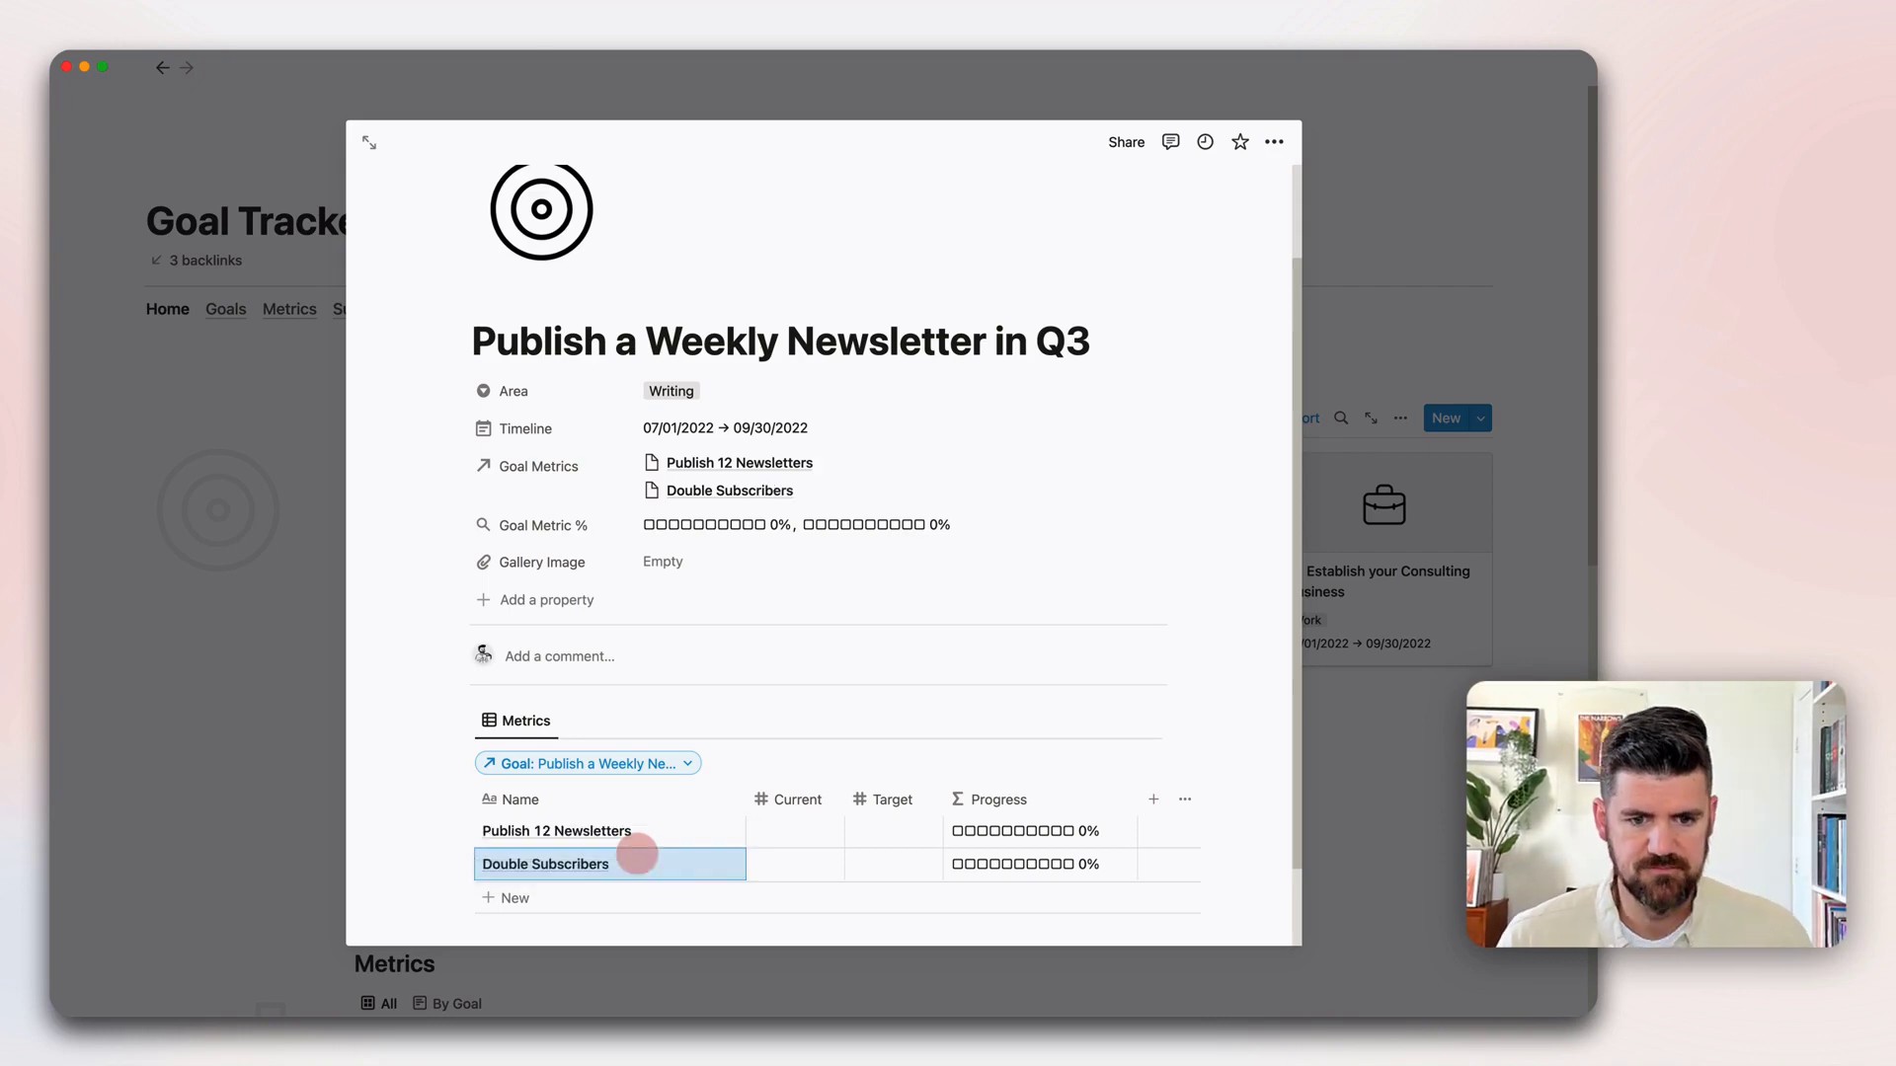
- Give both metrics current value 0, with targets 12 and 2000
left_click(816, 830)
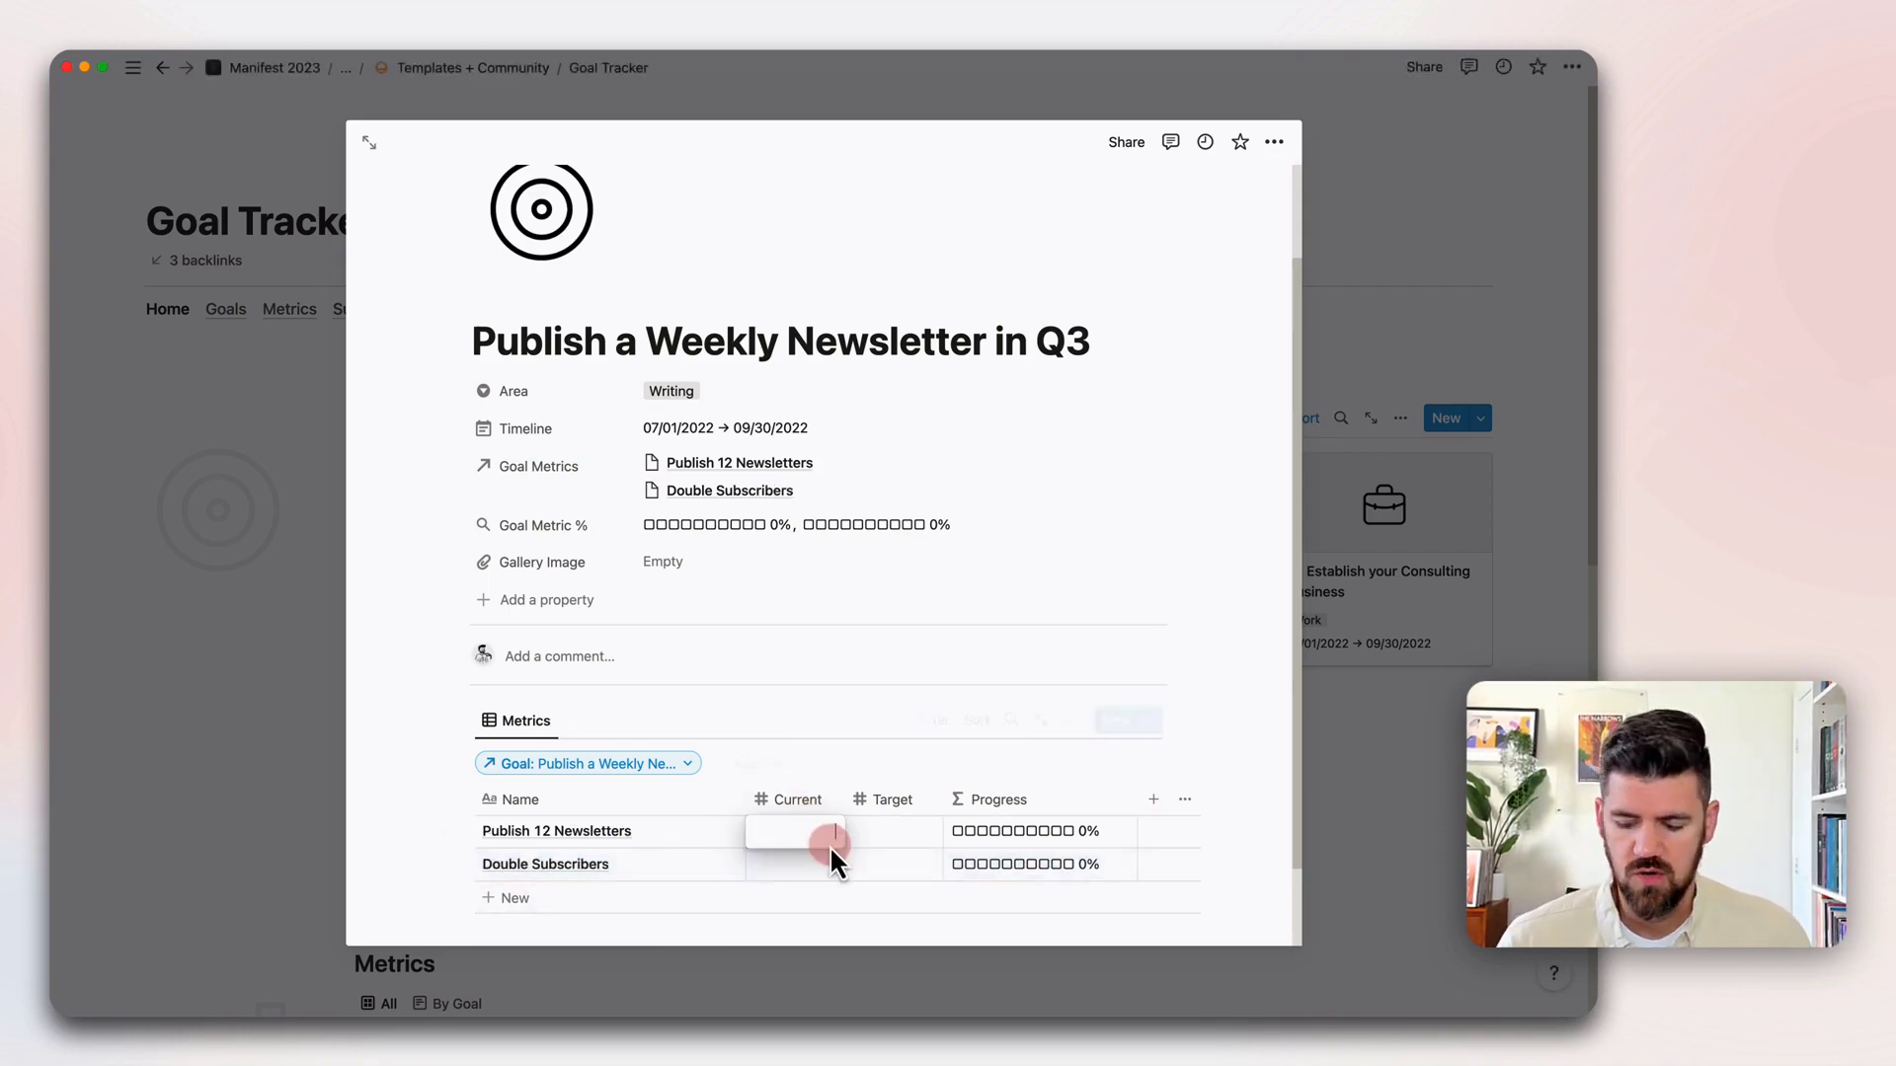
type("0")
key("Tab")
type("12")
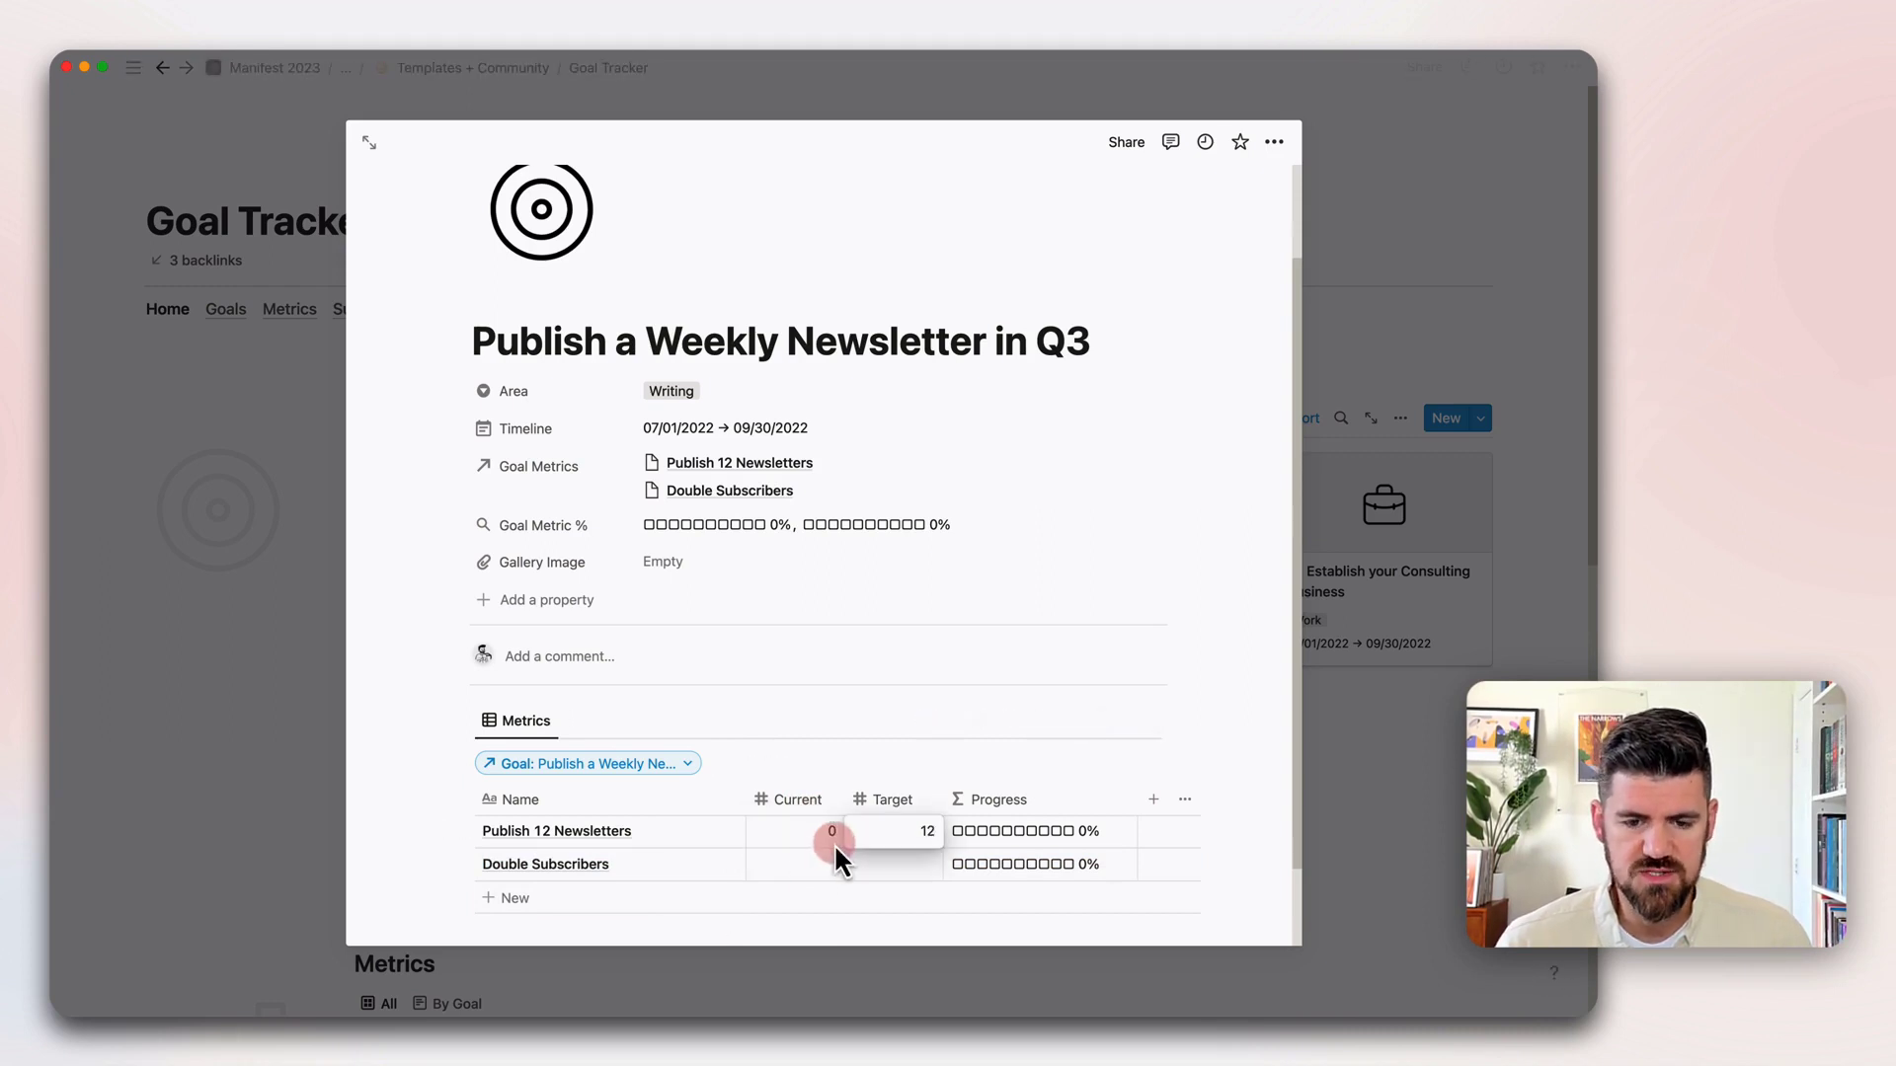
left_click(828, 857)
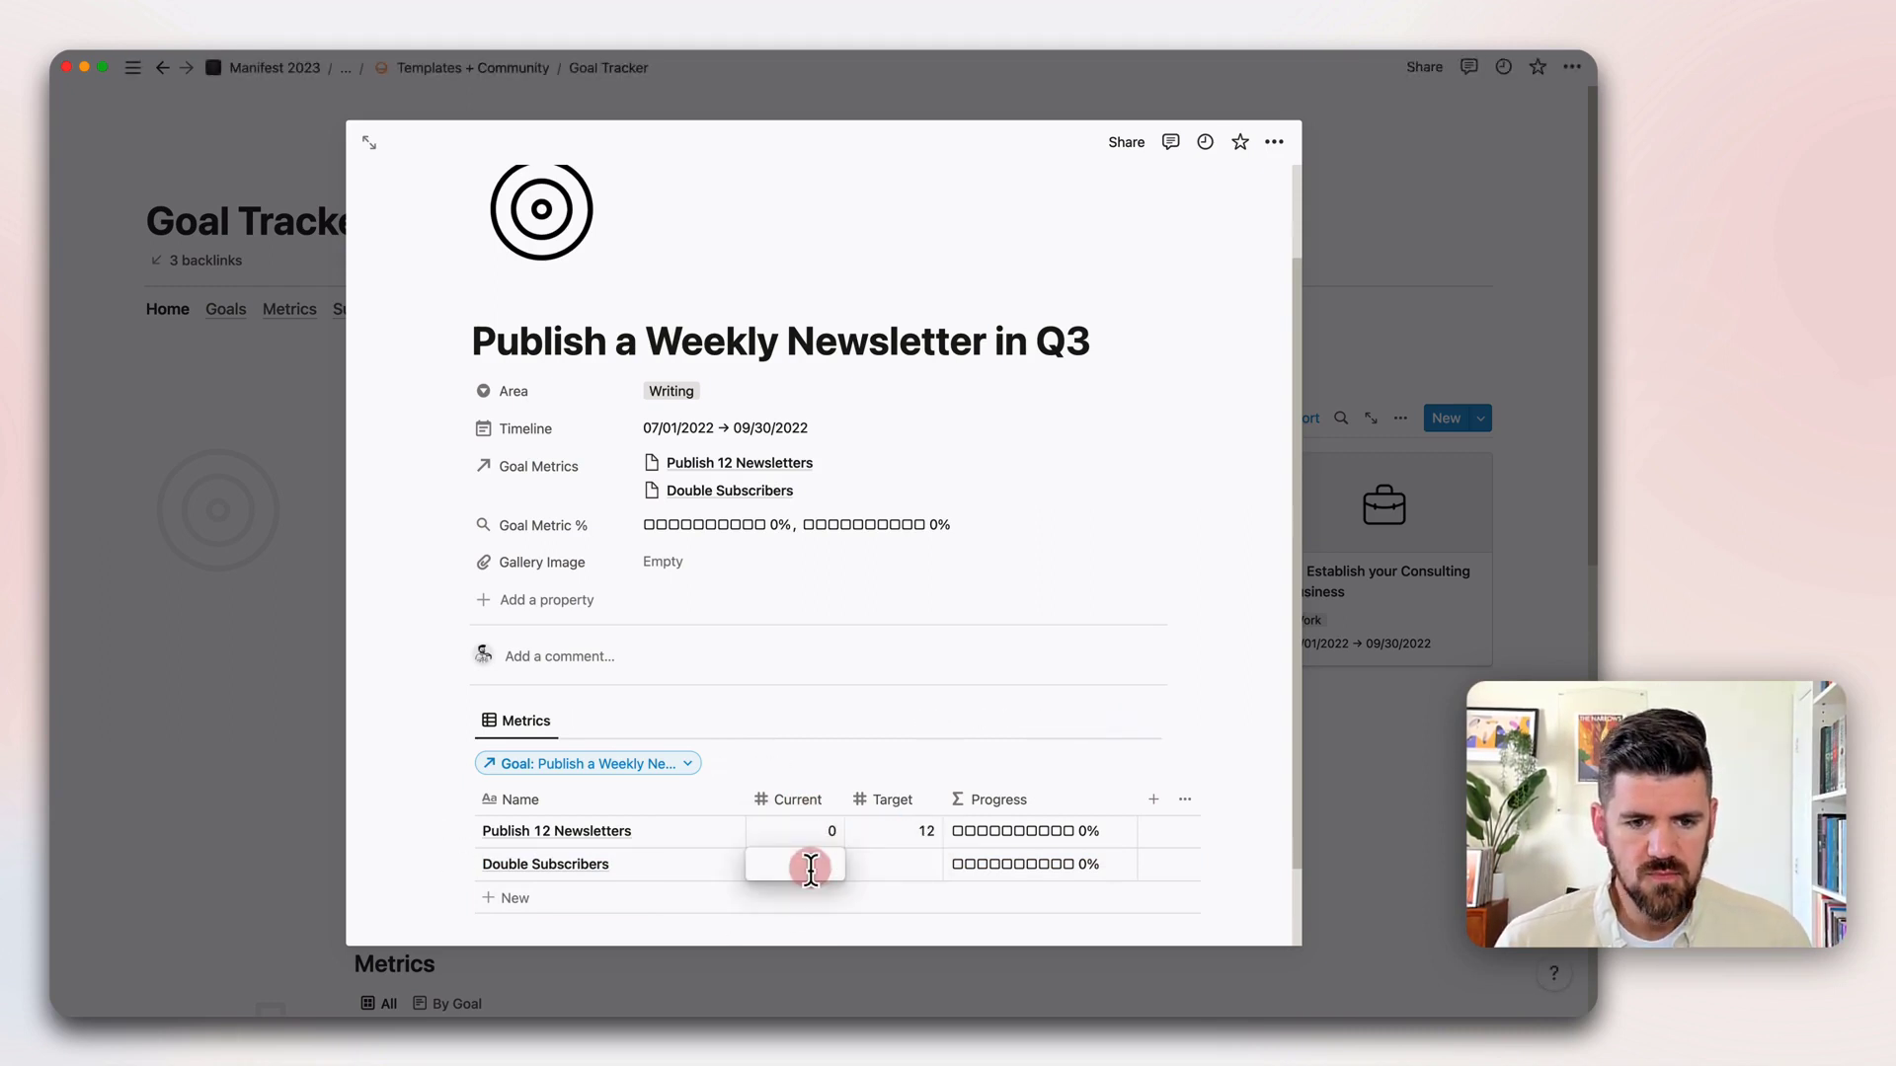
type("0")
key("Tab")
type("2000")
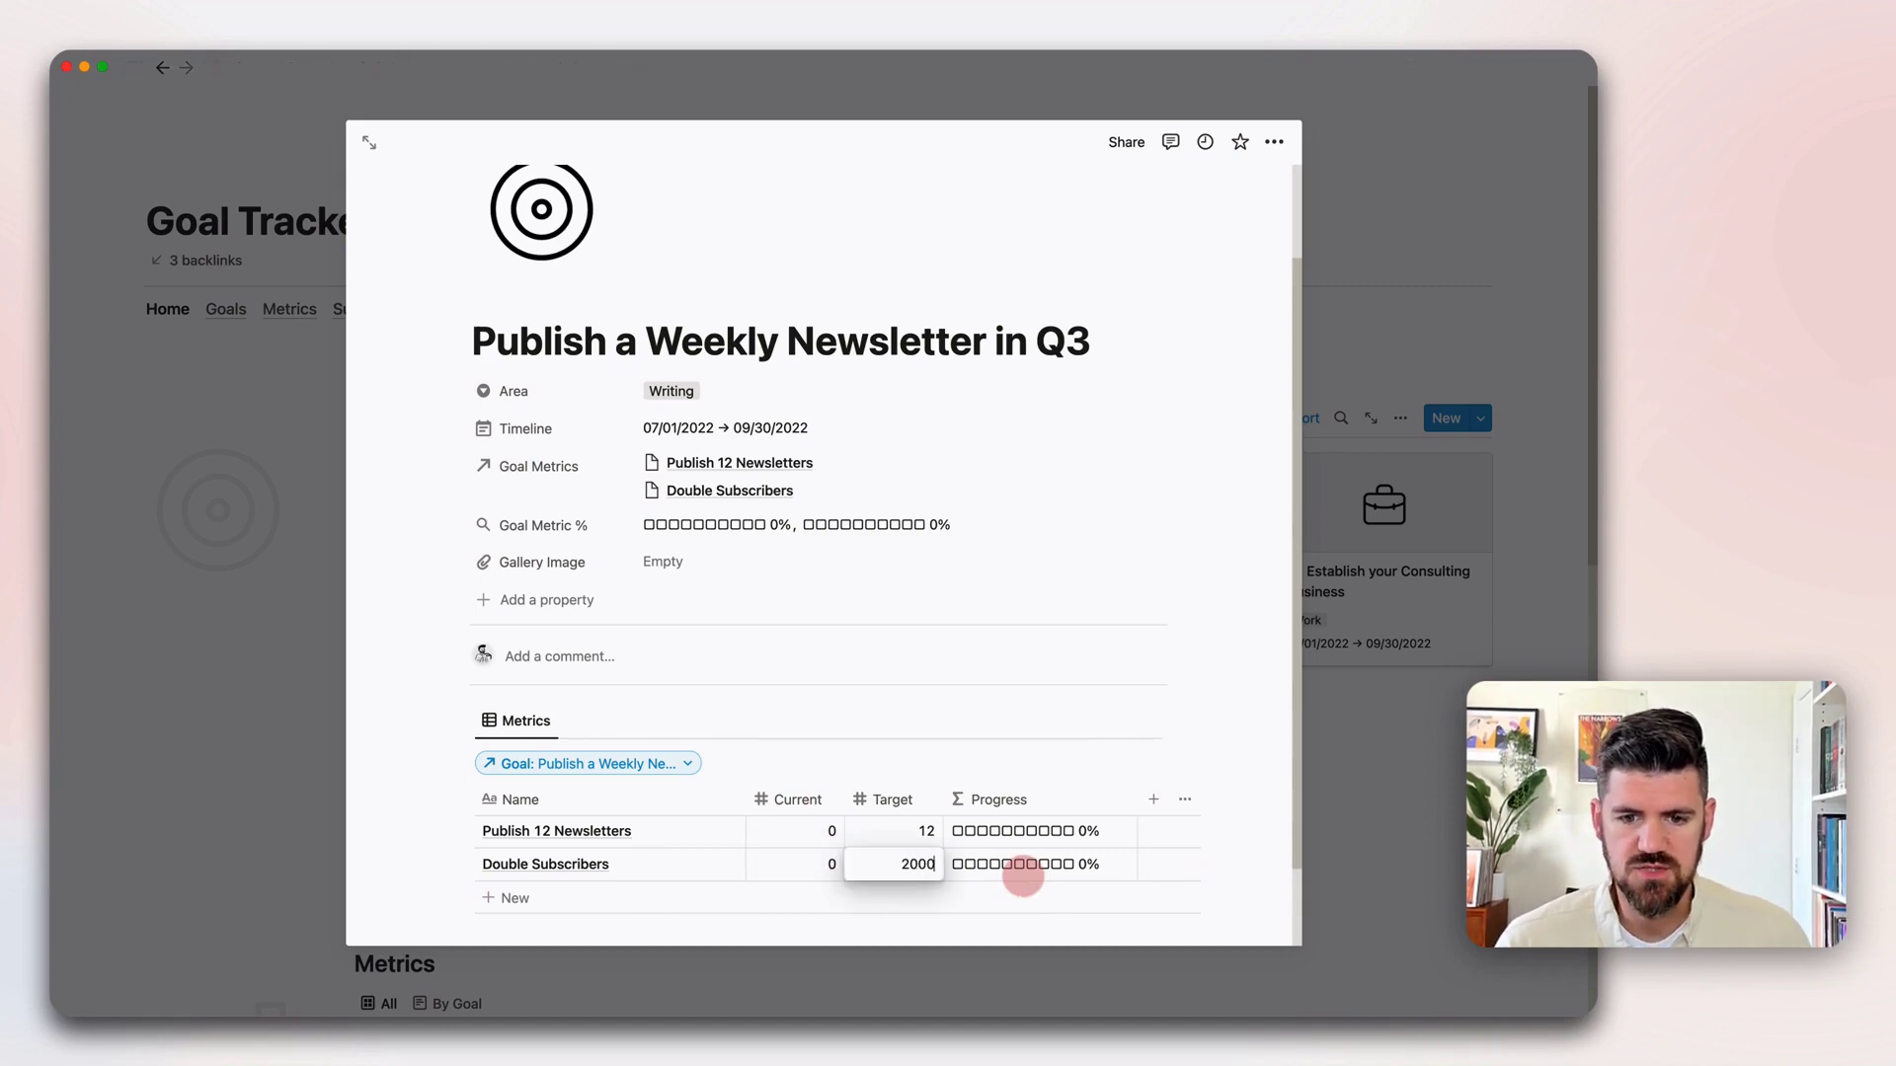
key("Return")
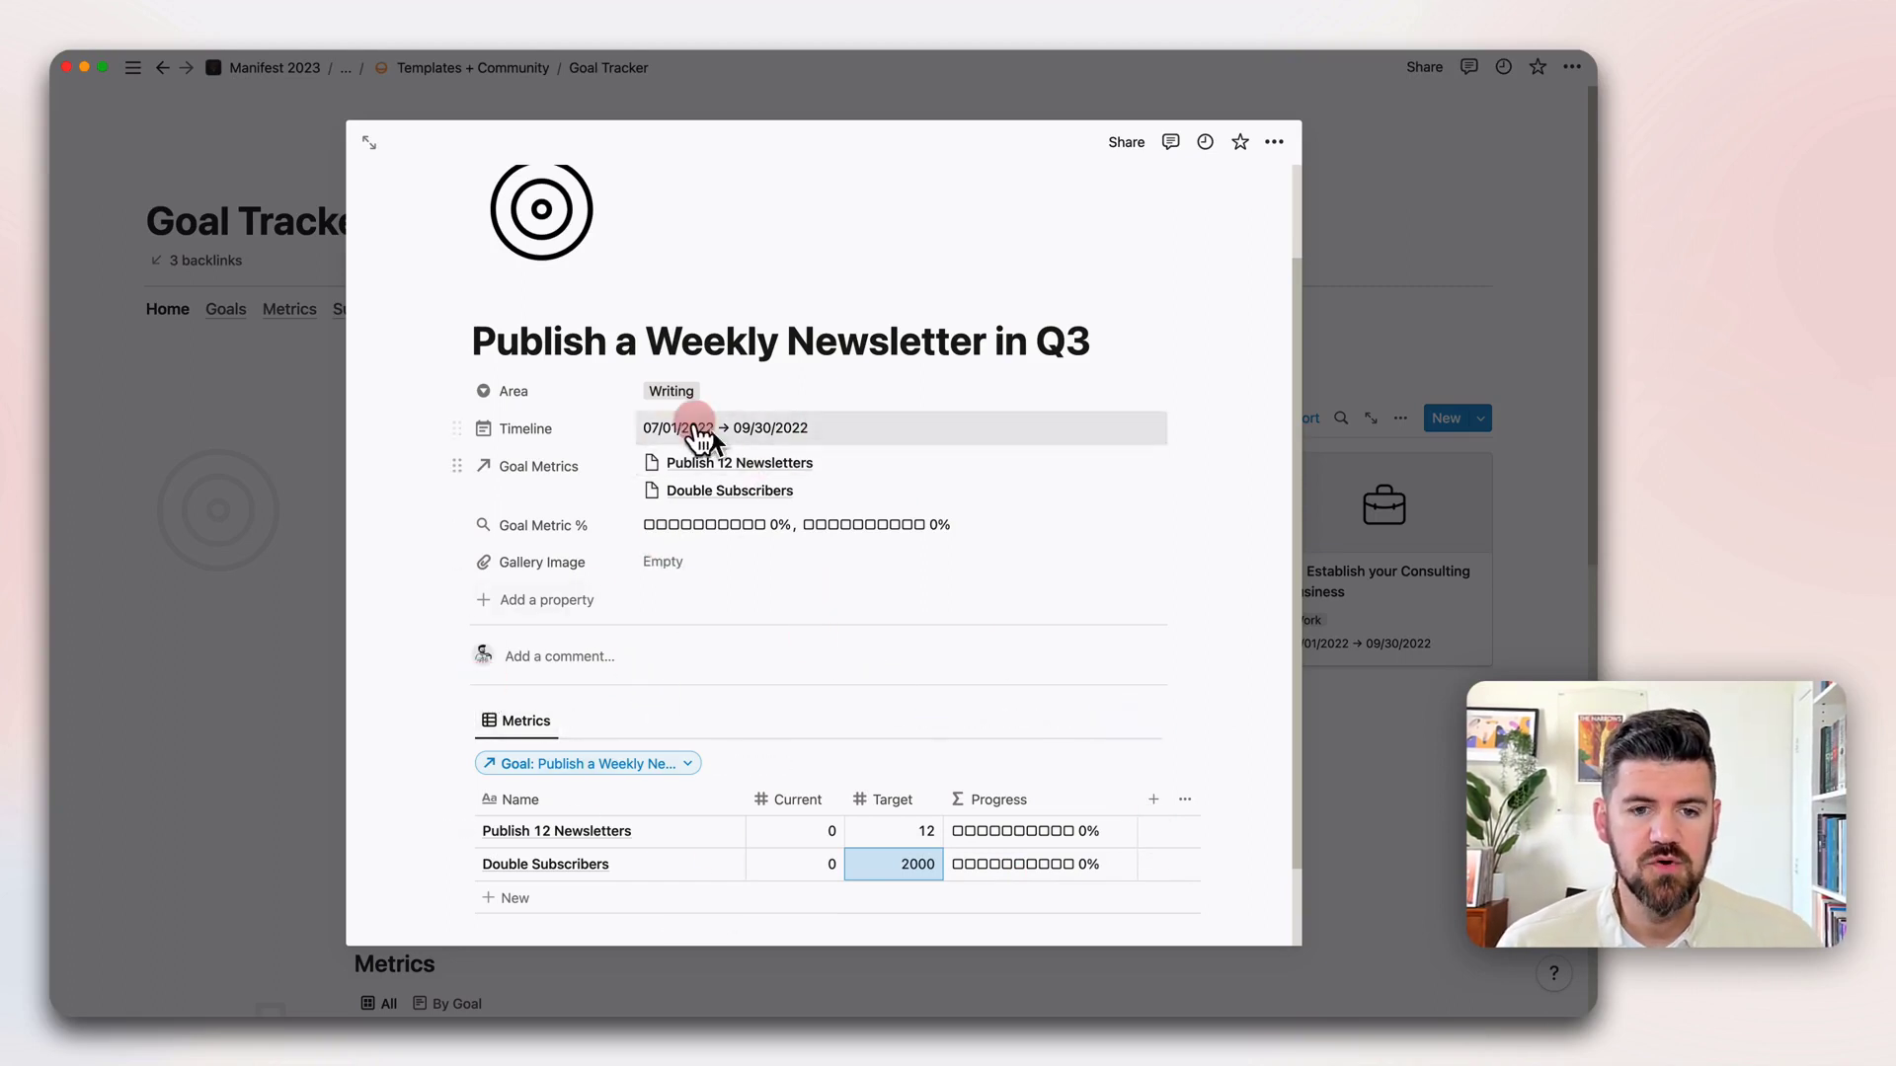
scroll(677, 523, "up", 2)
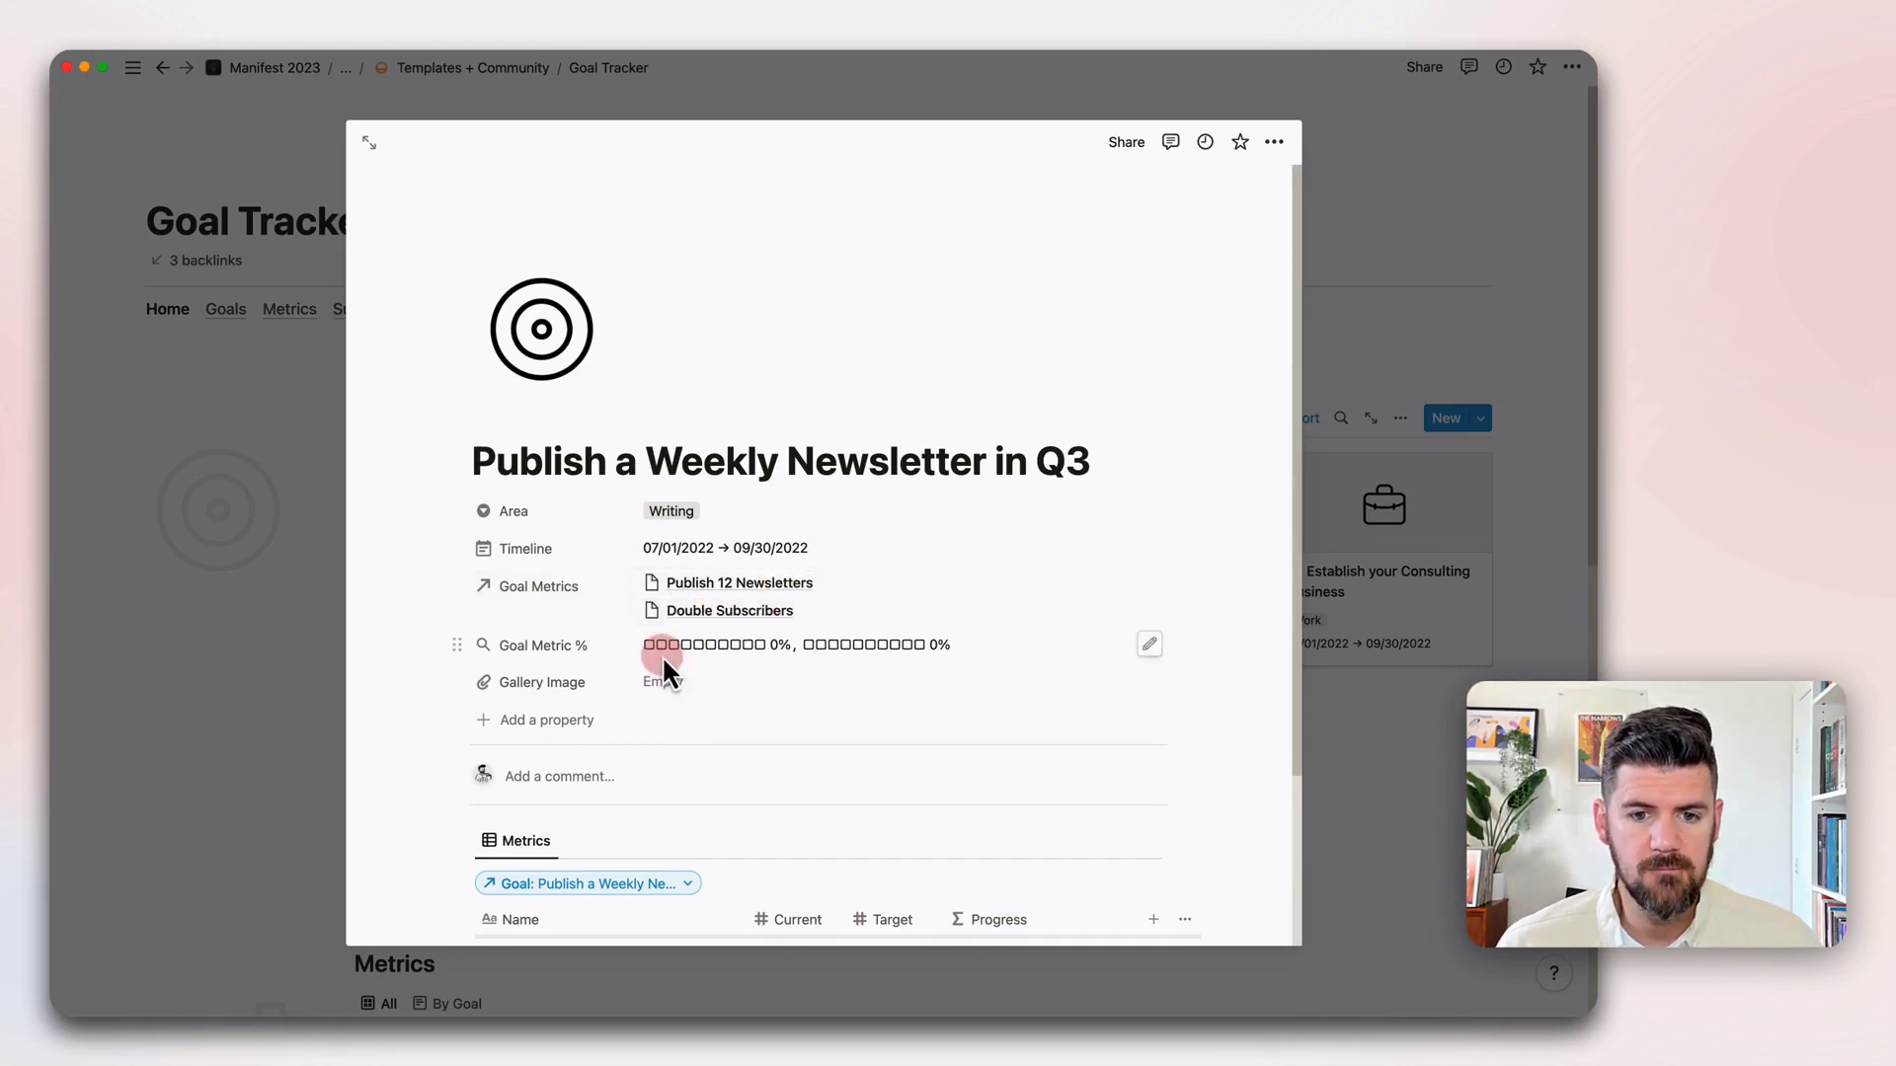
- Set current values to 6 and 1200 (50% and 60%) and close the goal page
scroll(756, 667, "down", 3)
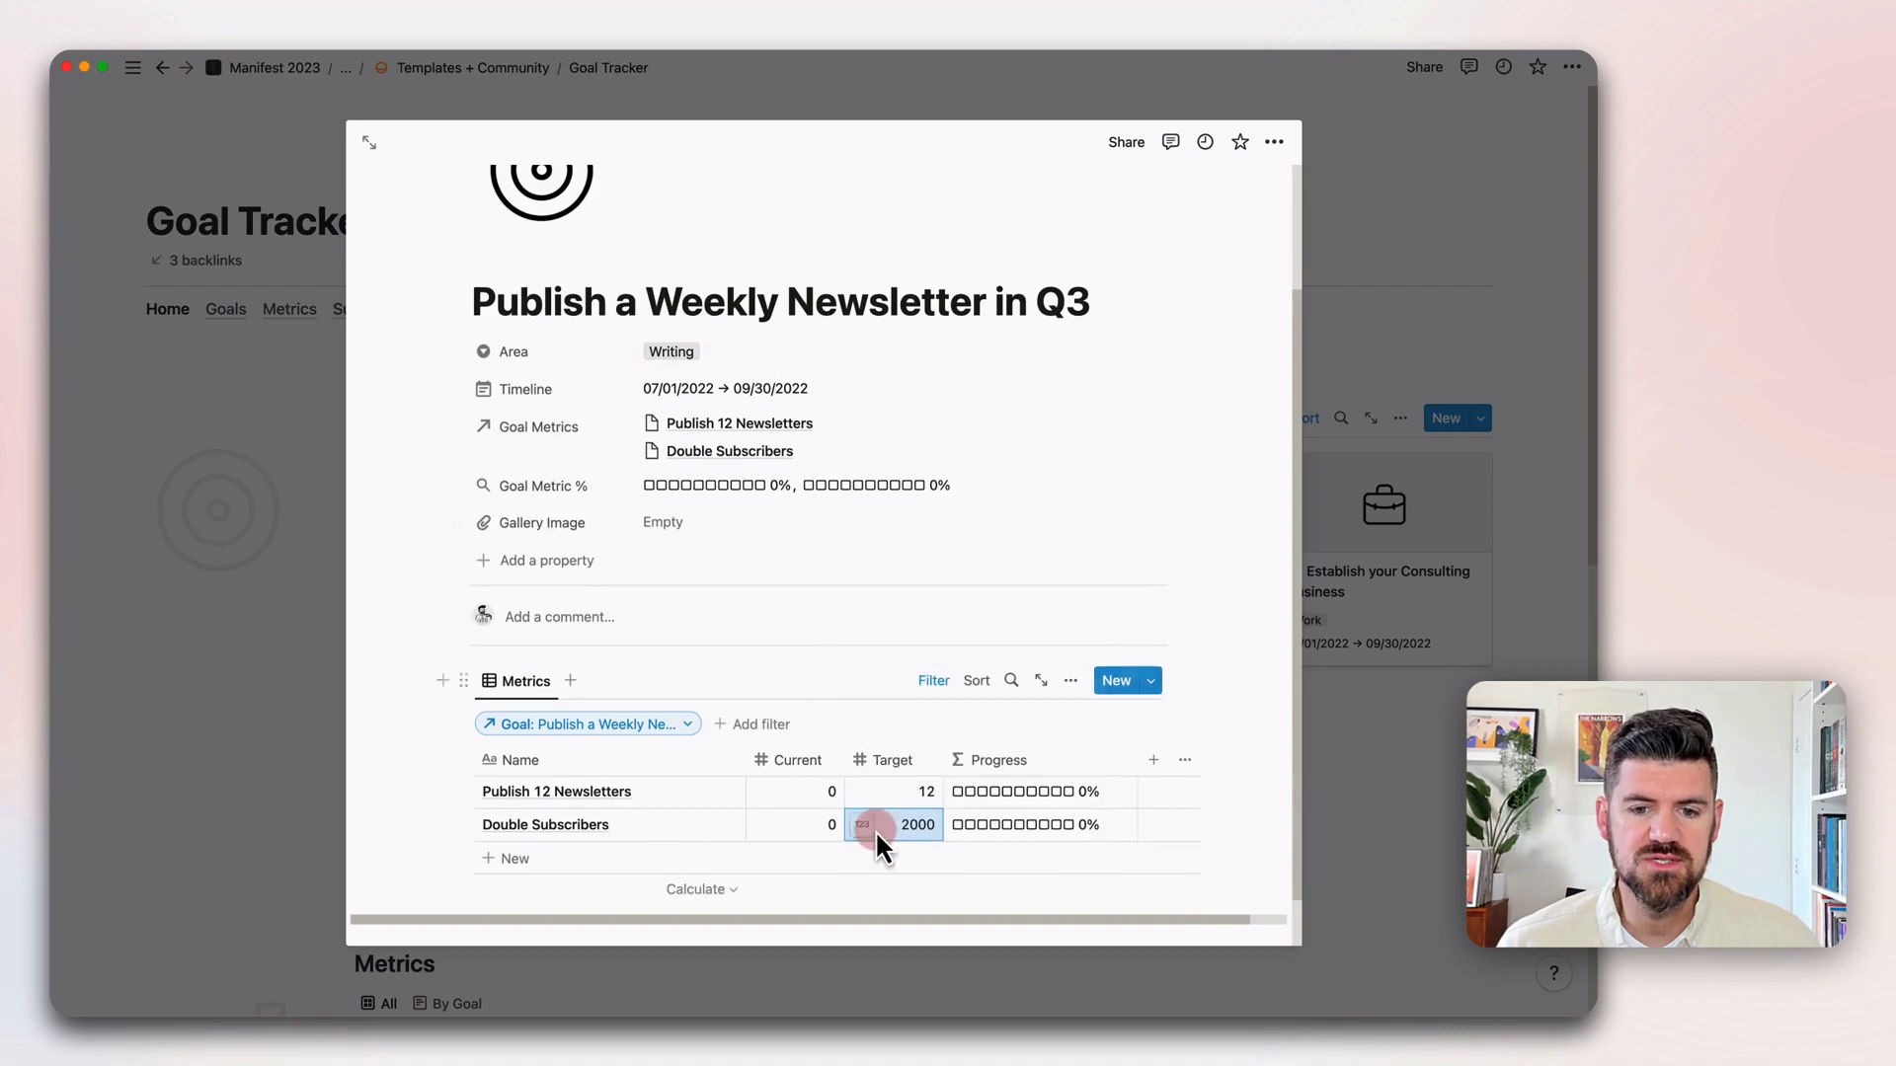
left_click(810, 791)
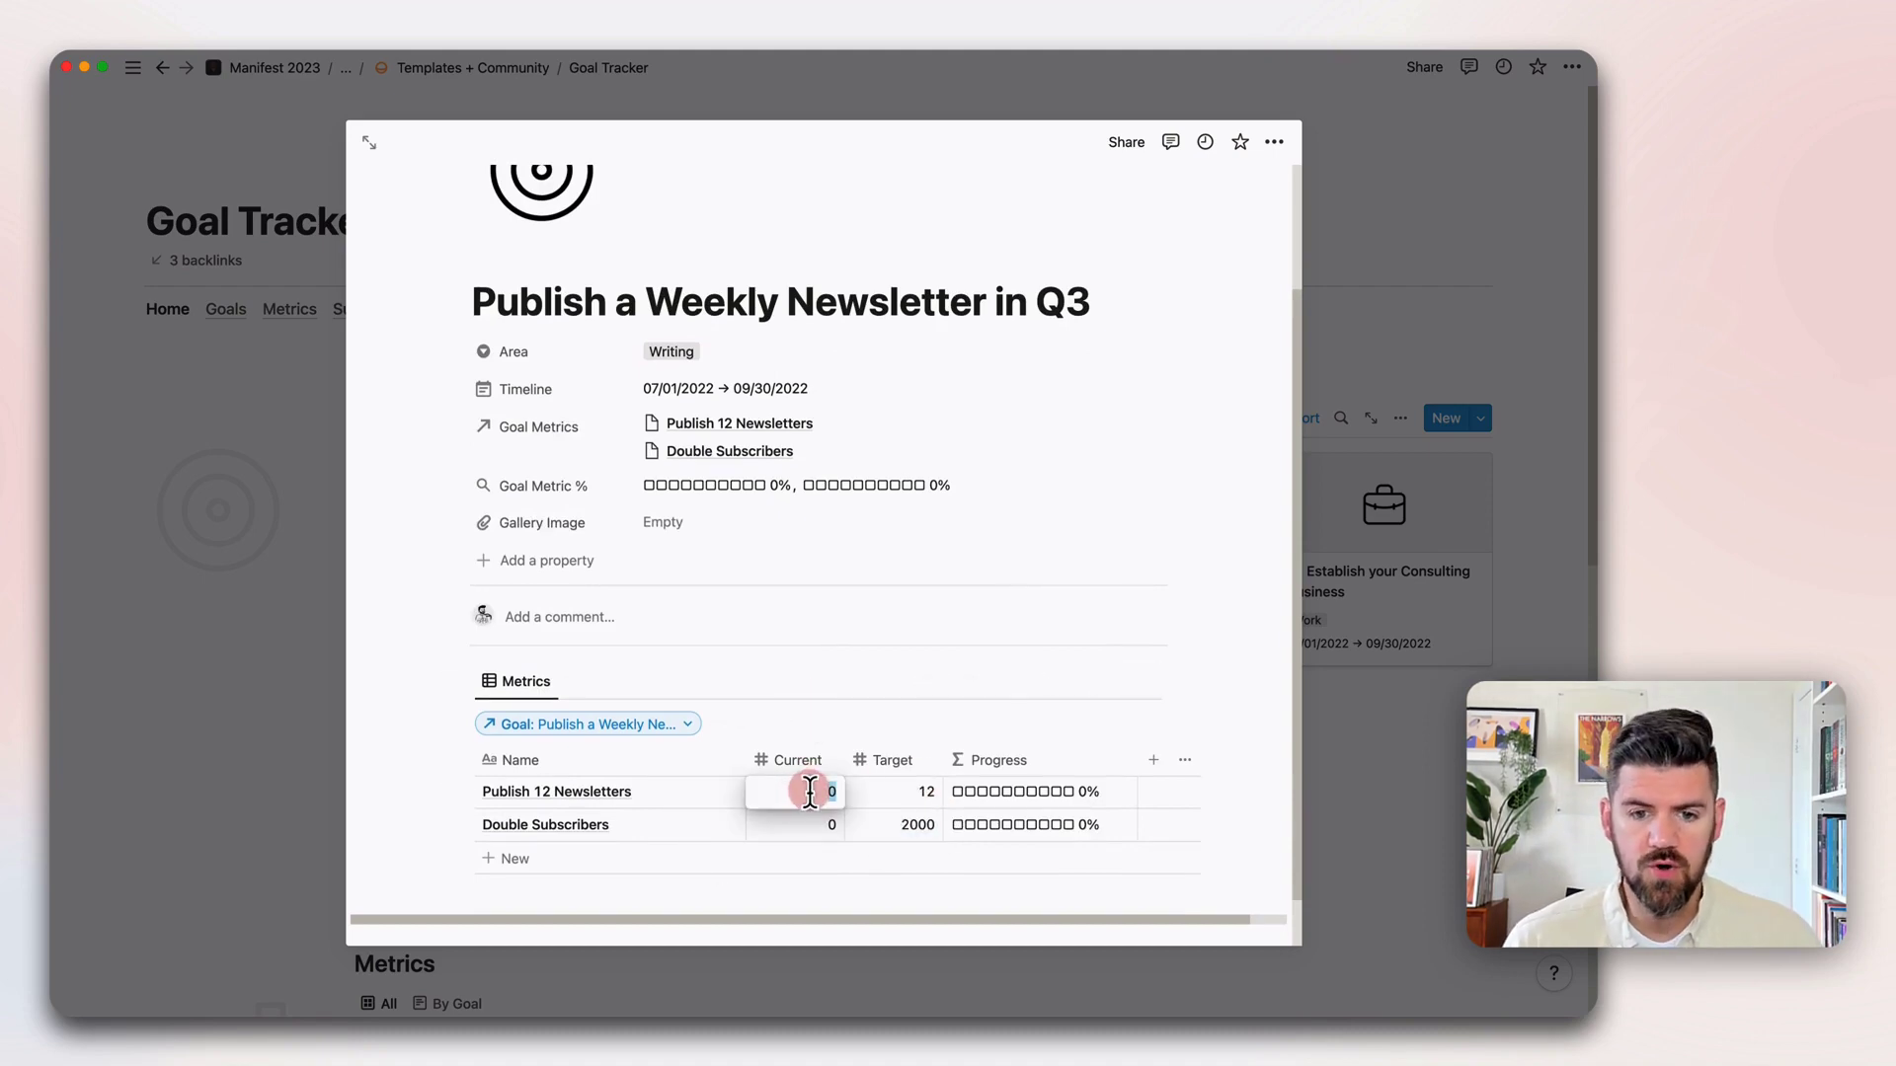
type("6")
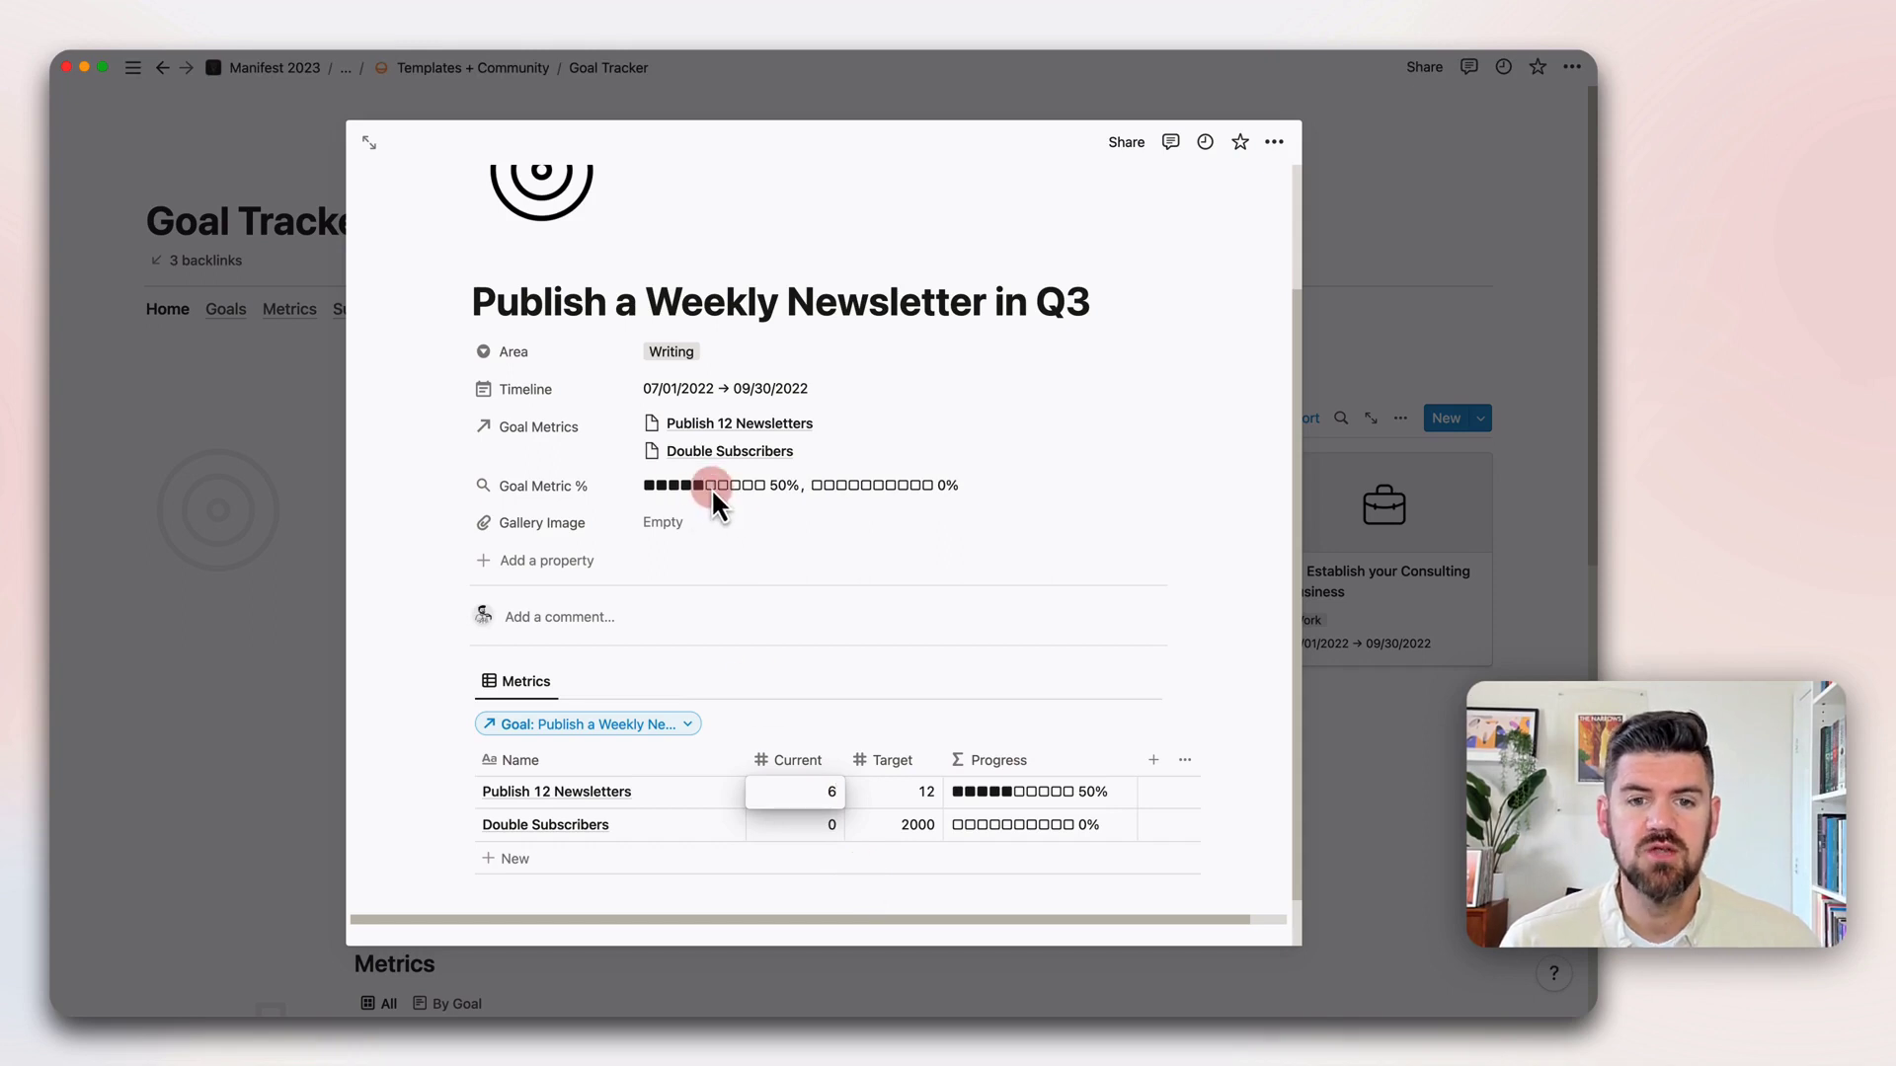
left_click(788, 827)
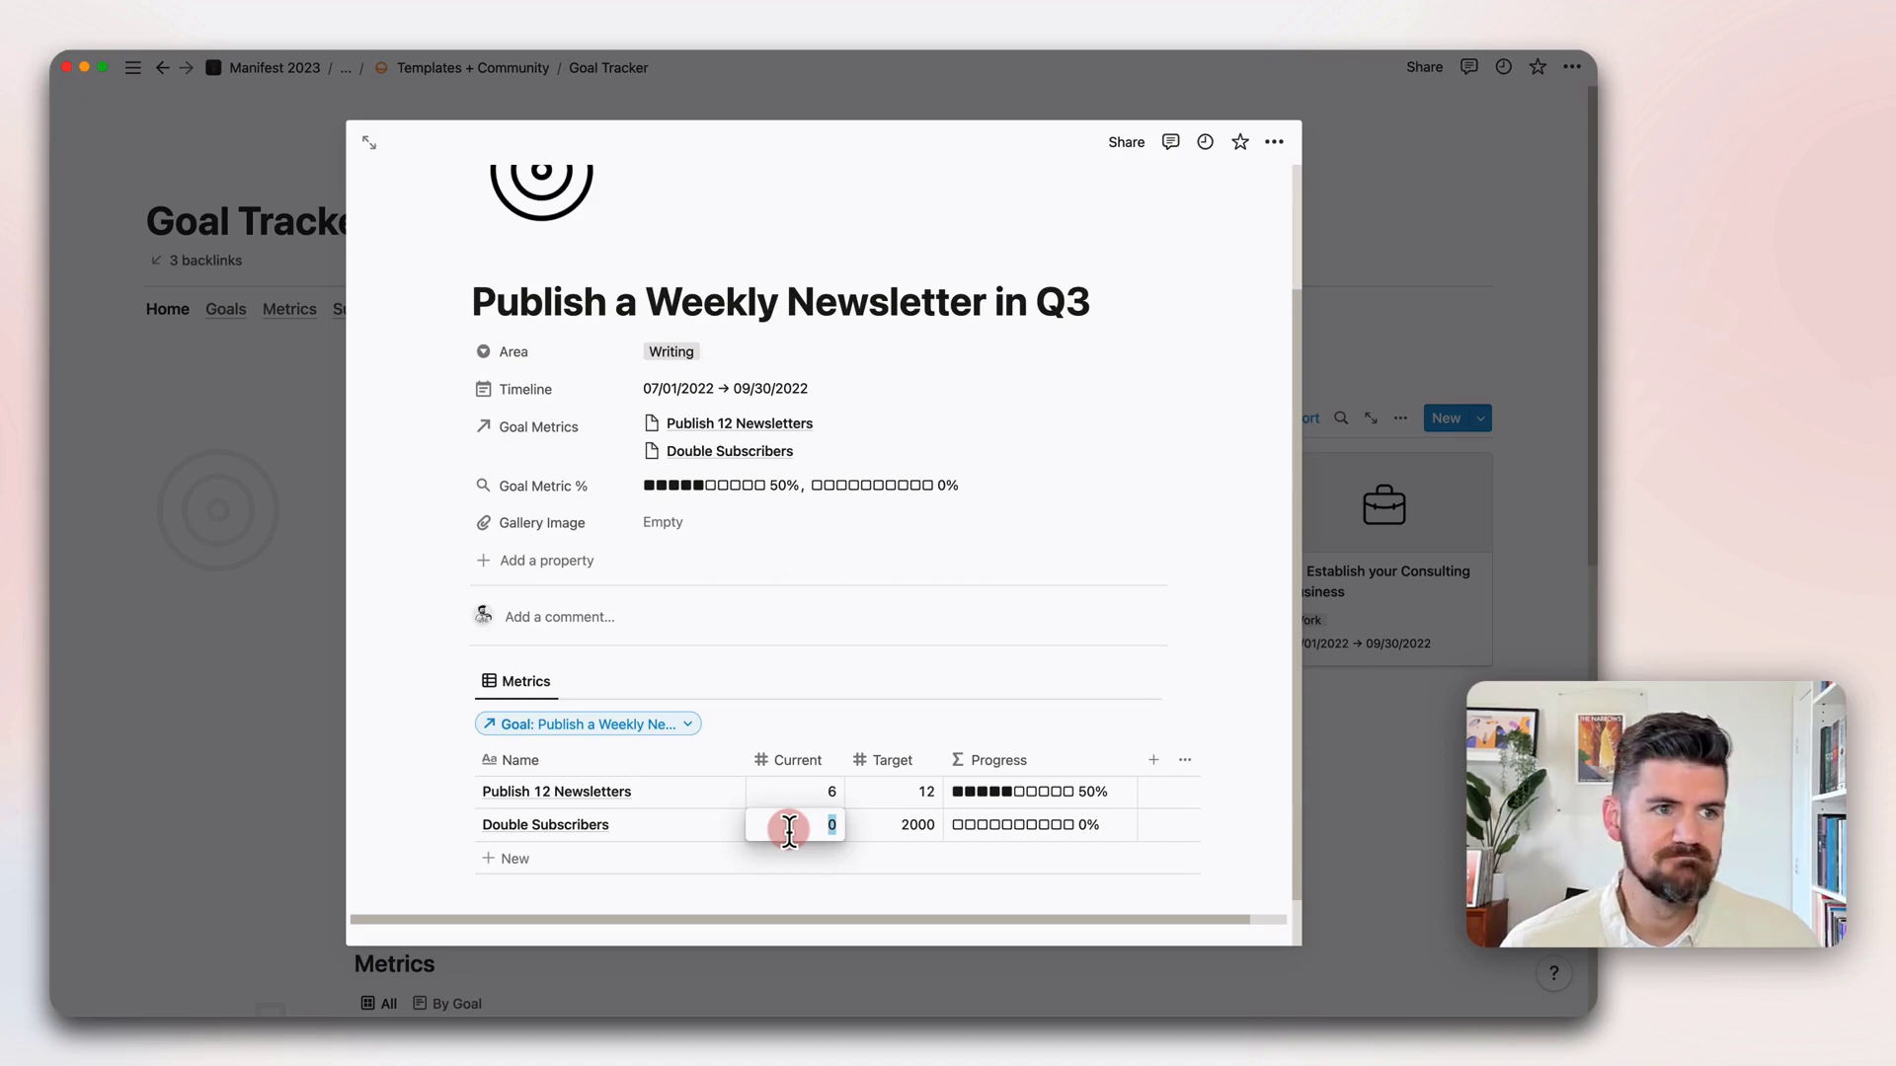
type("1200")
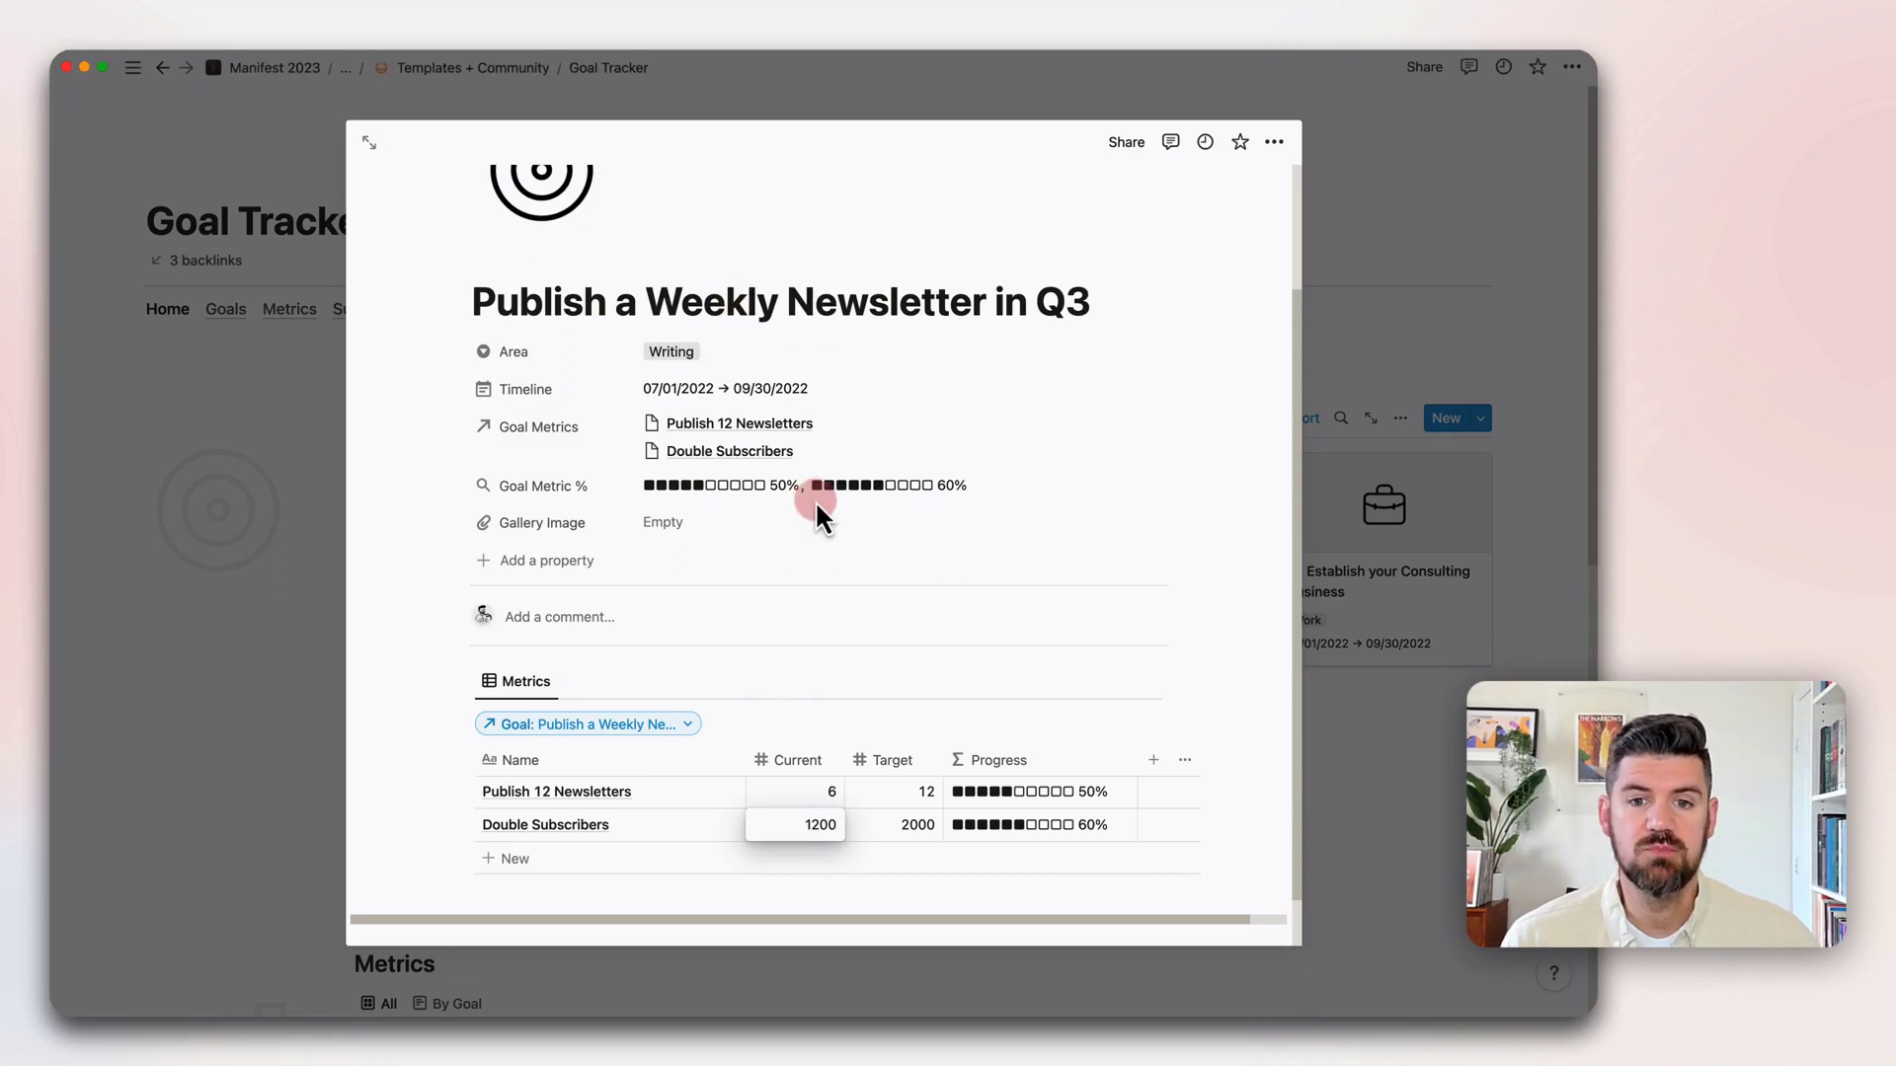
key("Escape")
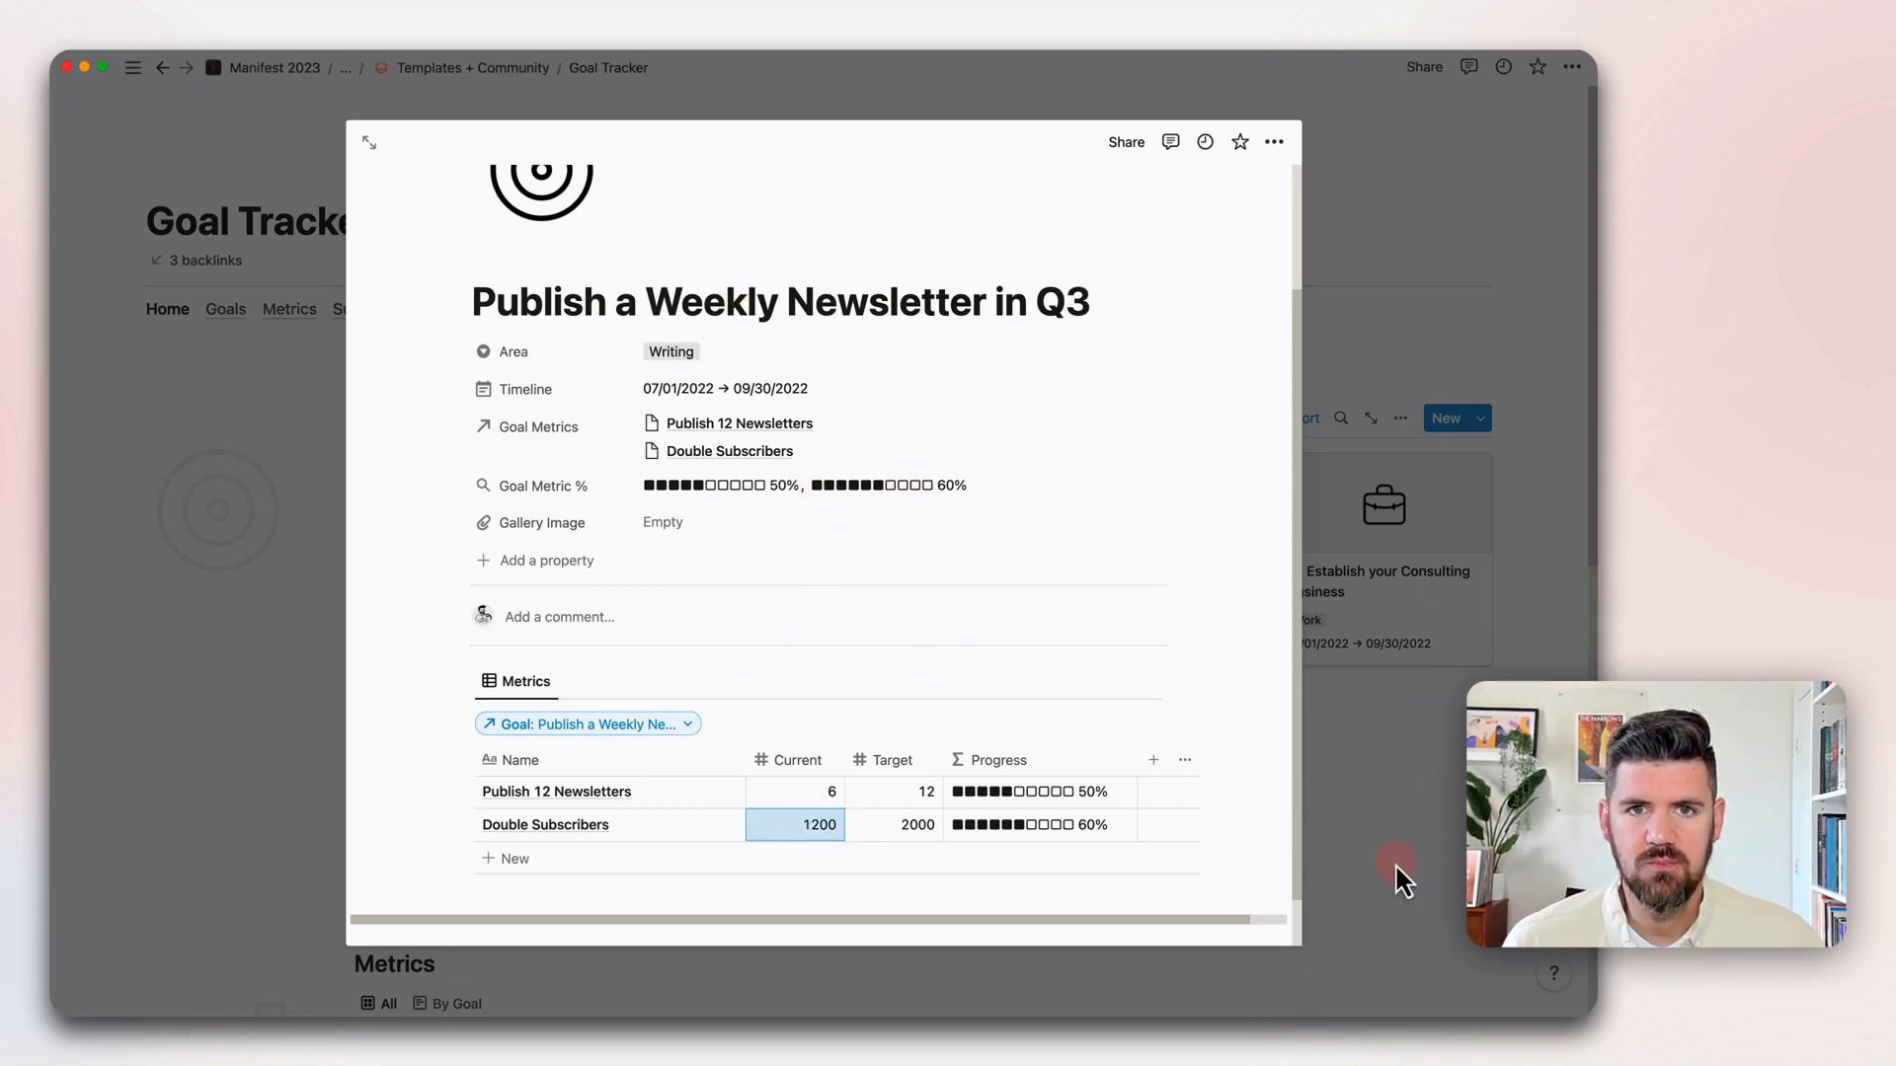
left_click(1420, 765)
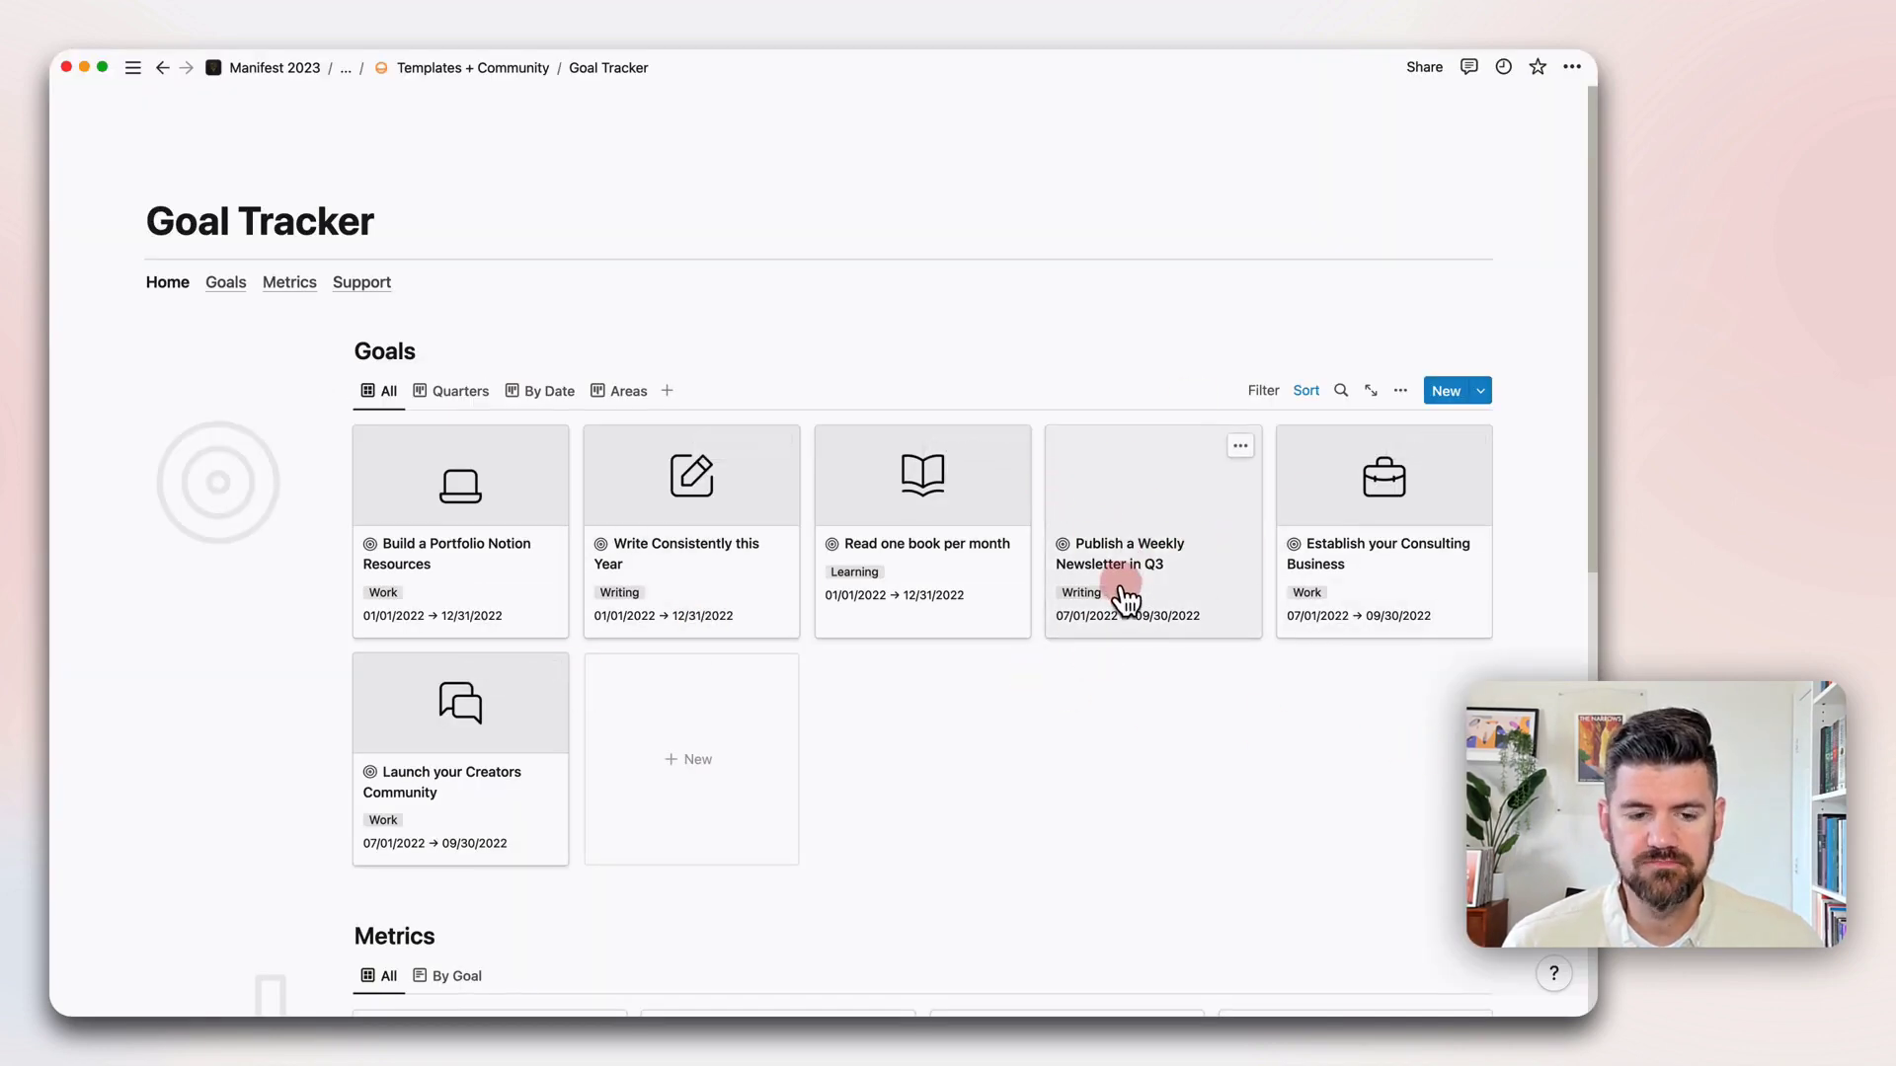
- Switch Metrics to the By Goal view and expand the hidden No Goal group
scroll(1125, 603, "down", 4)
scroll(1123, 583, "down", 3)
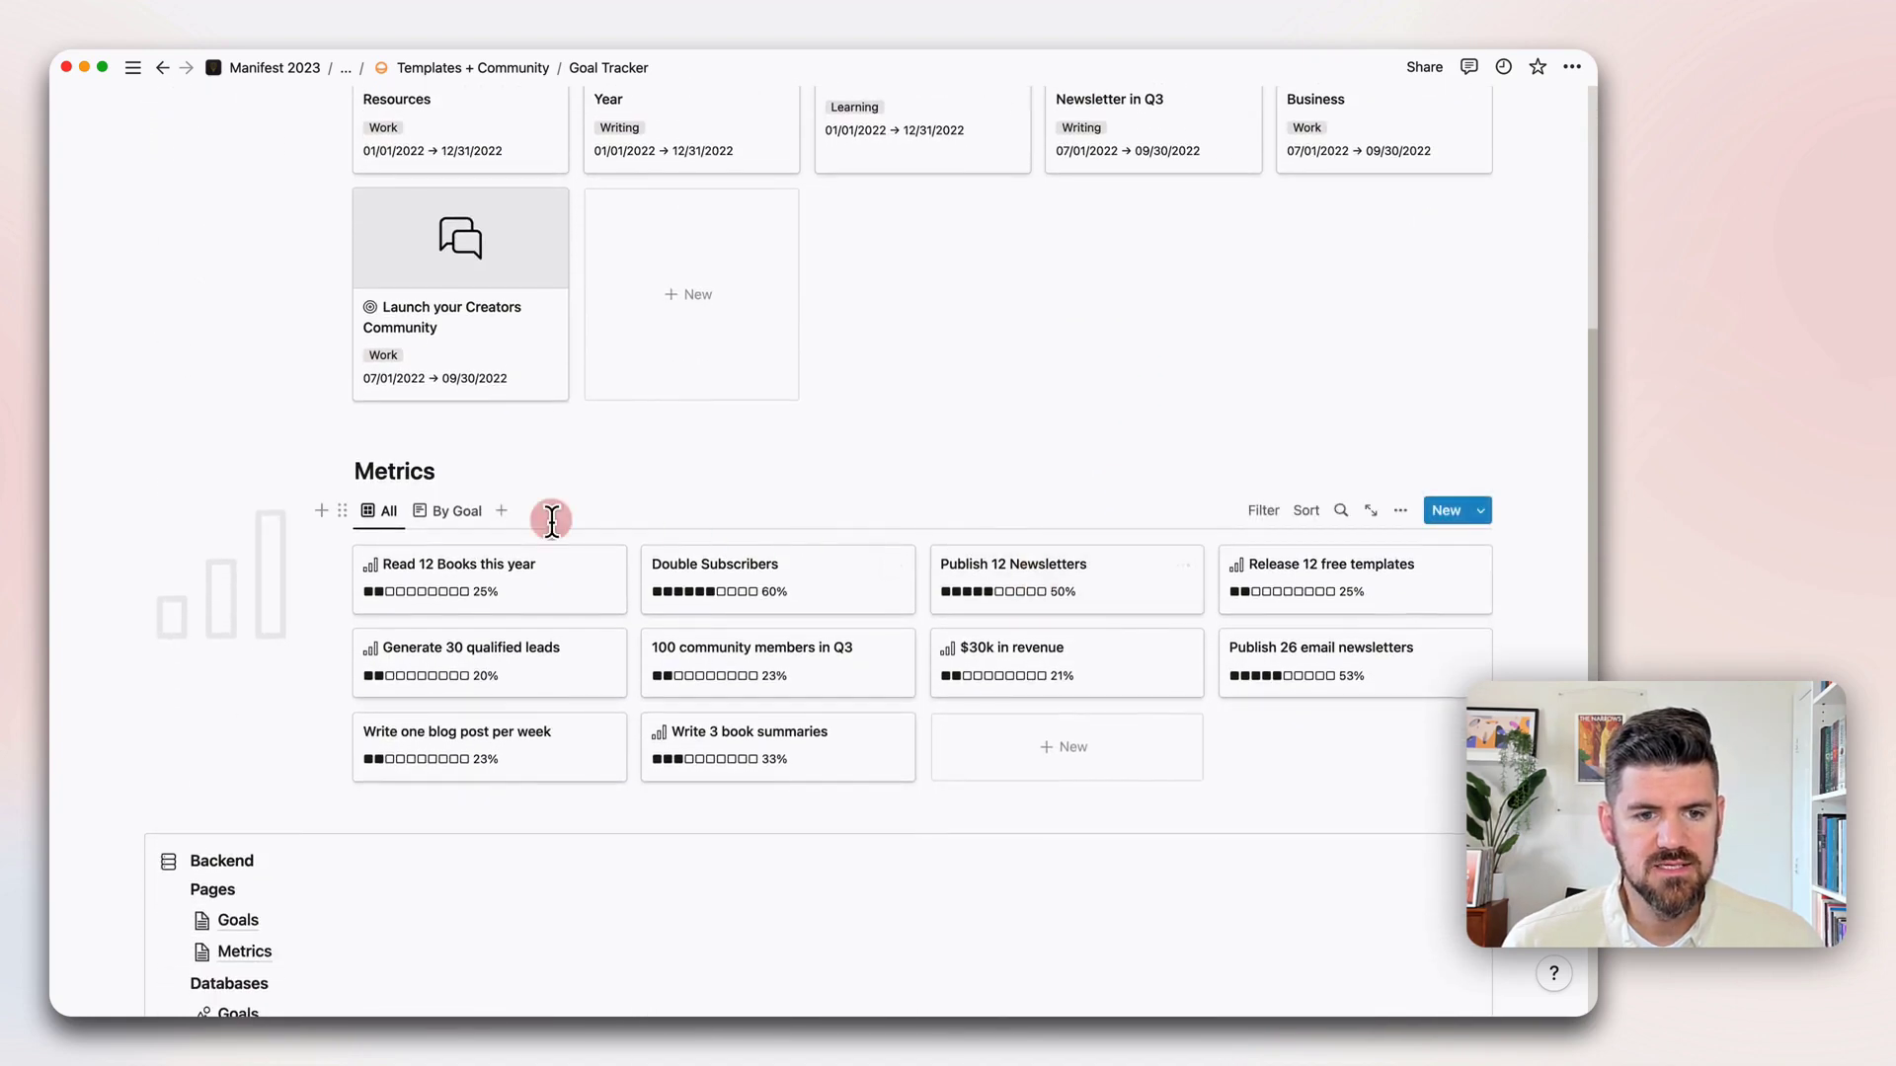
scroll(553, 533, "down", 1)
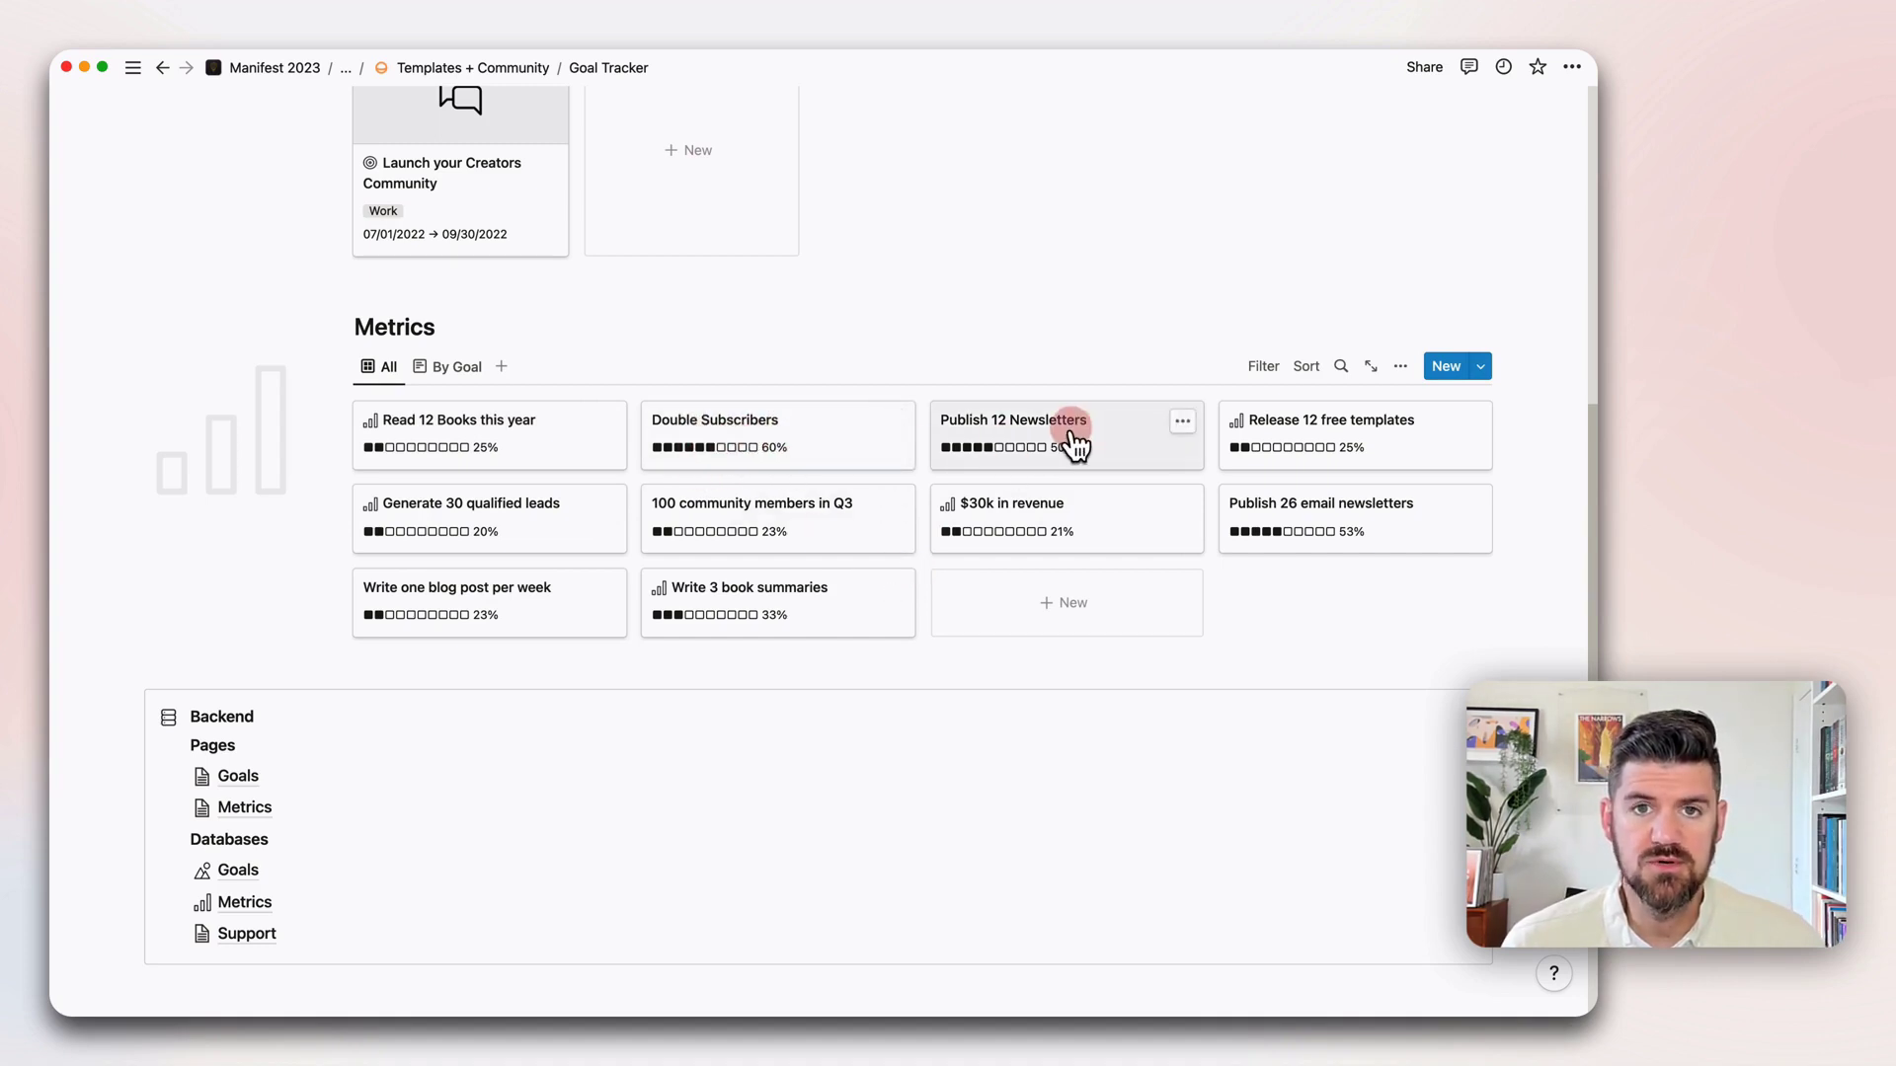
left_click(460, 373)
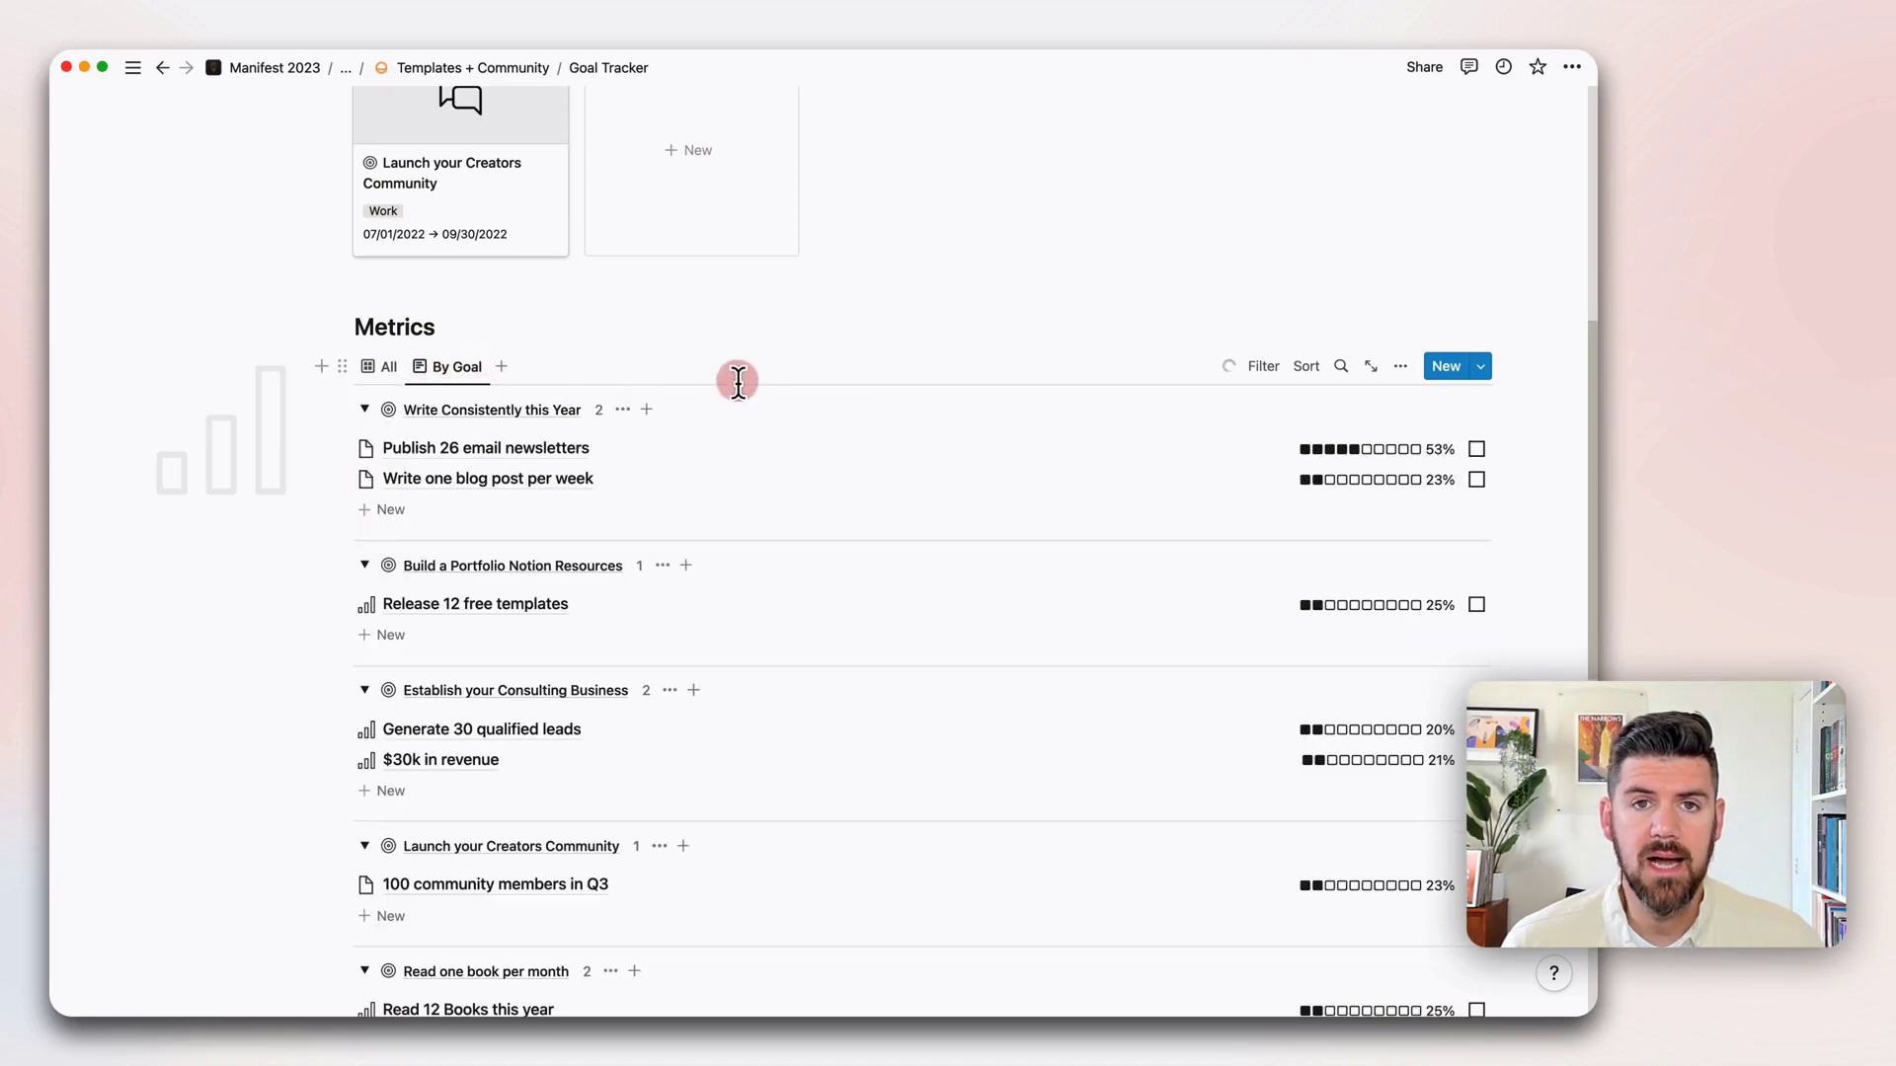
scroll(1509, 594, "down", 3)
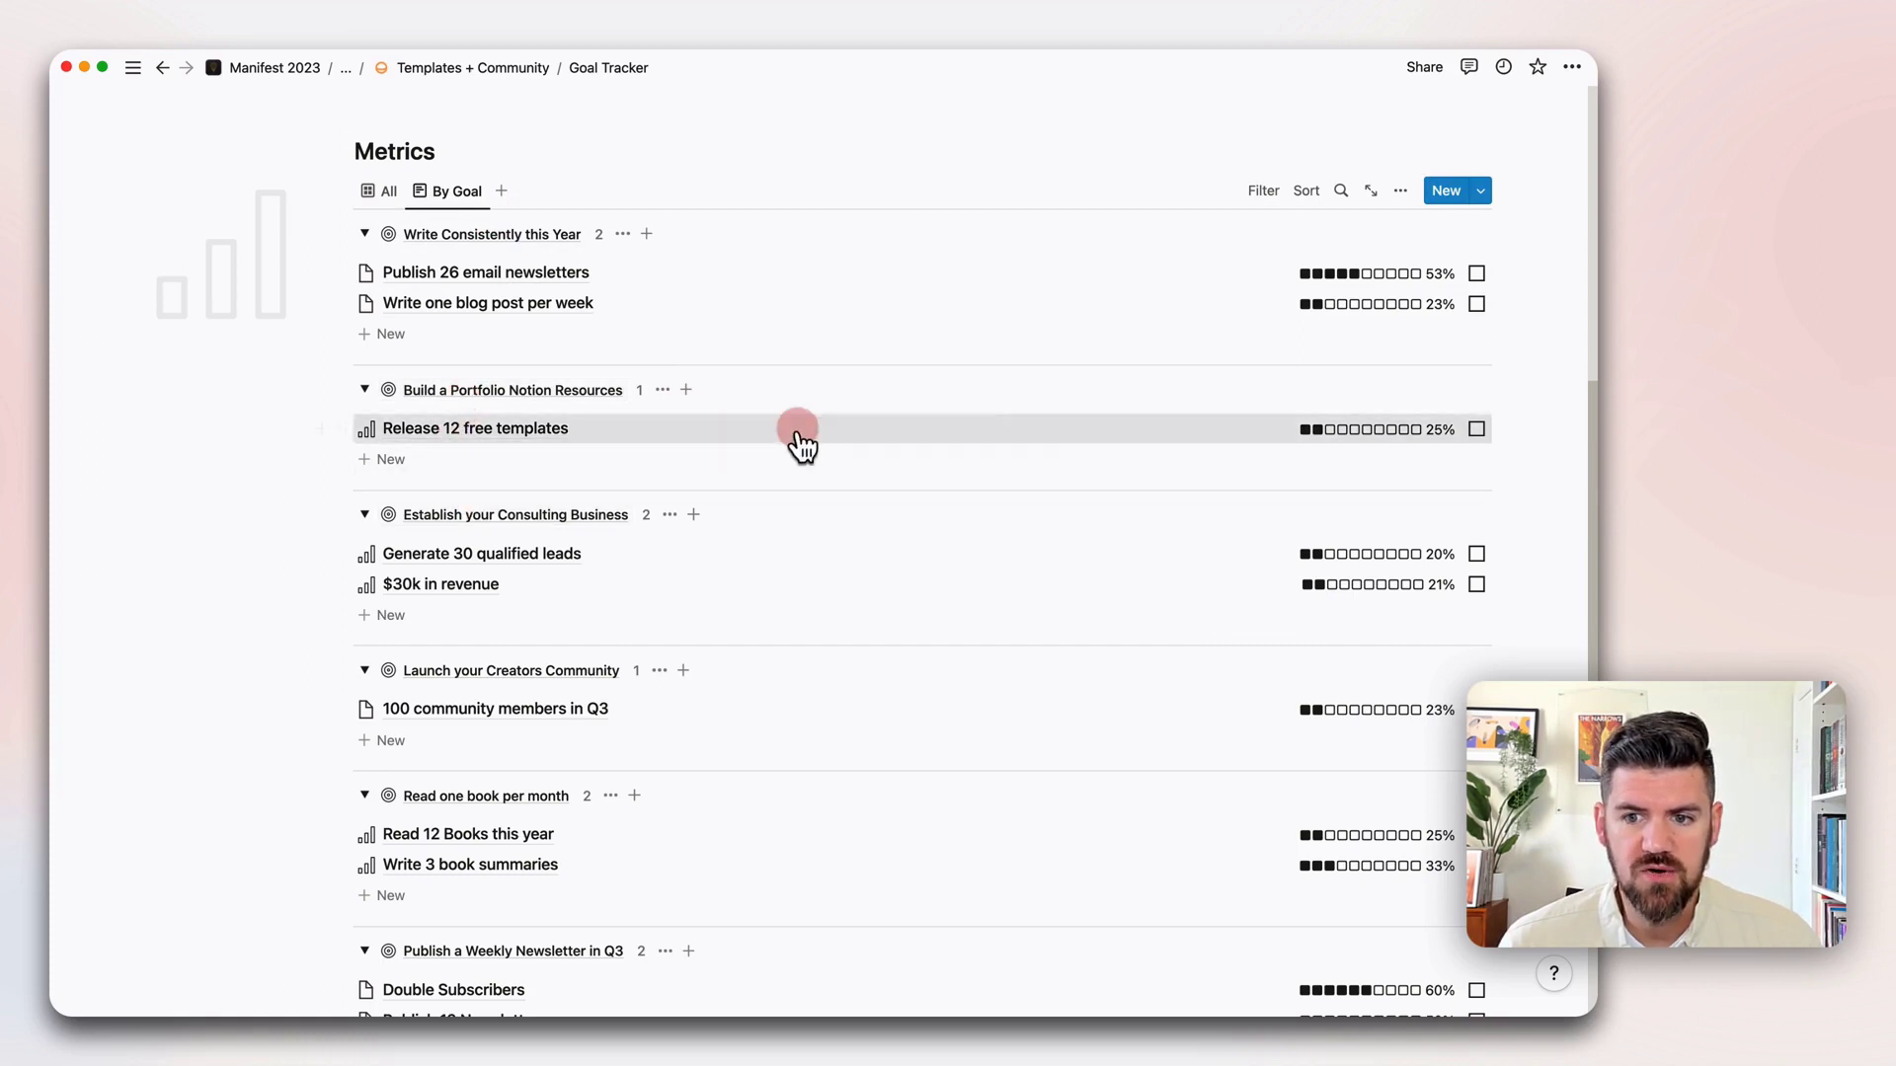
scroll(1272, 673, "down", 1)
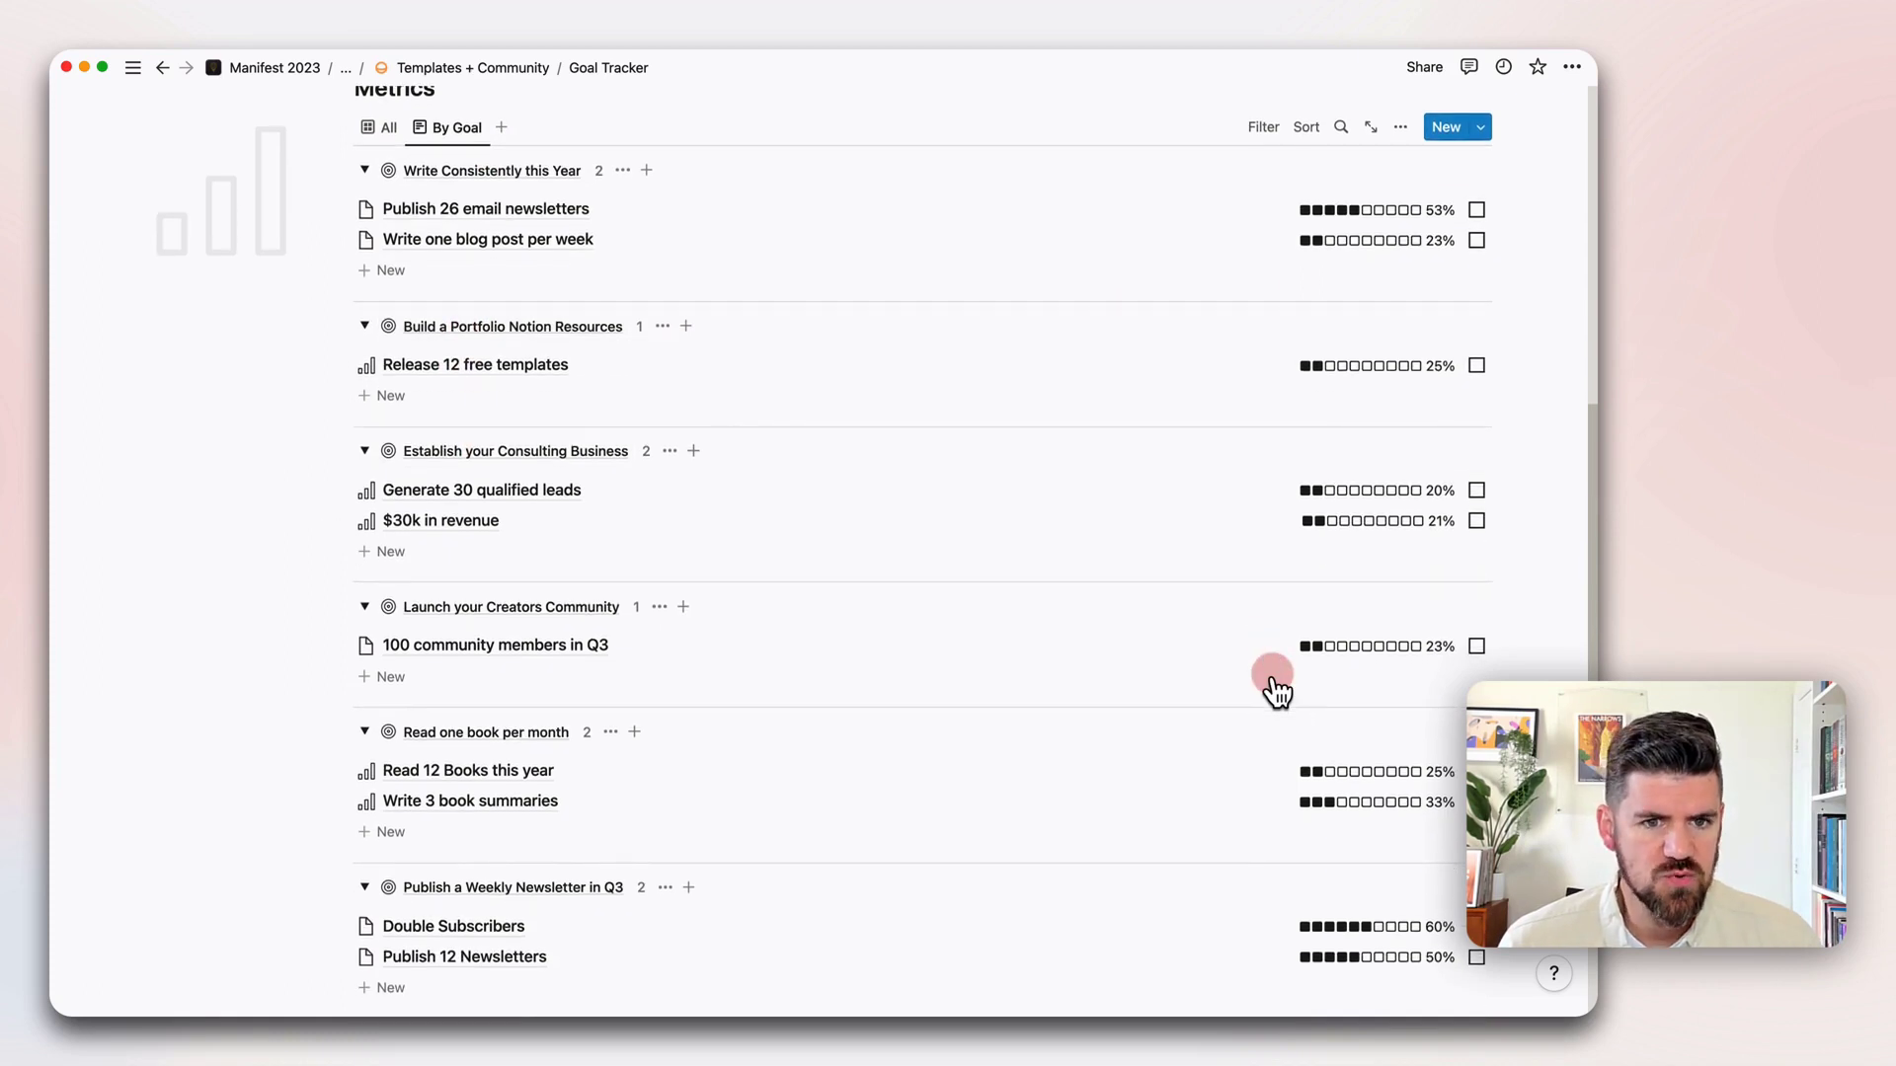
scroll(1274, 688, "down", 4)
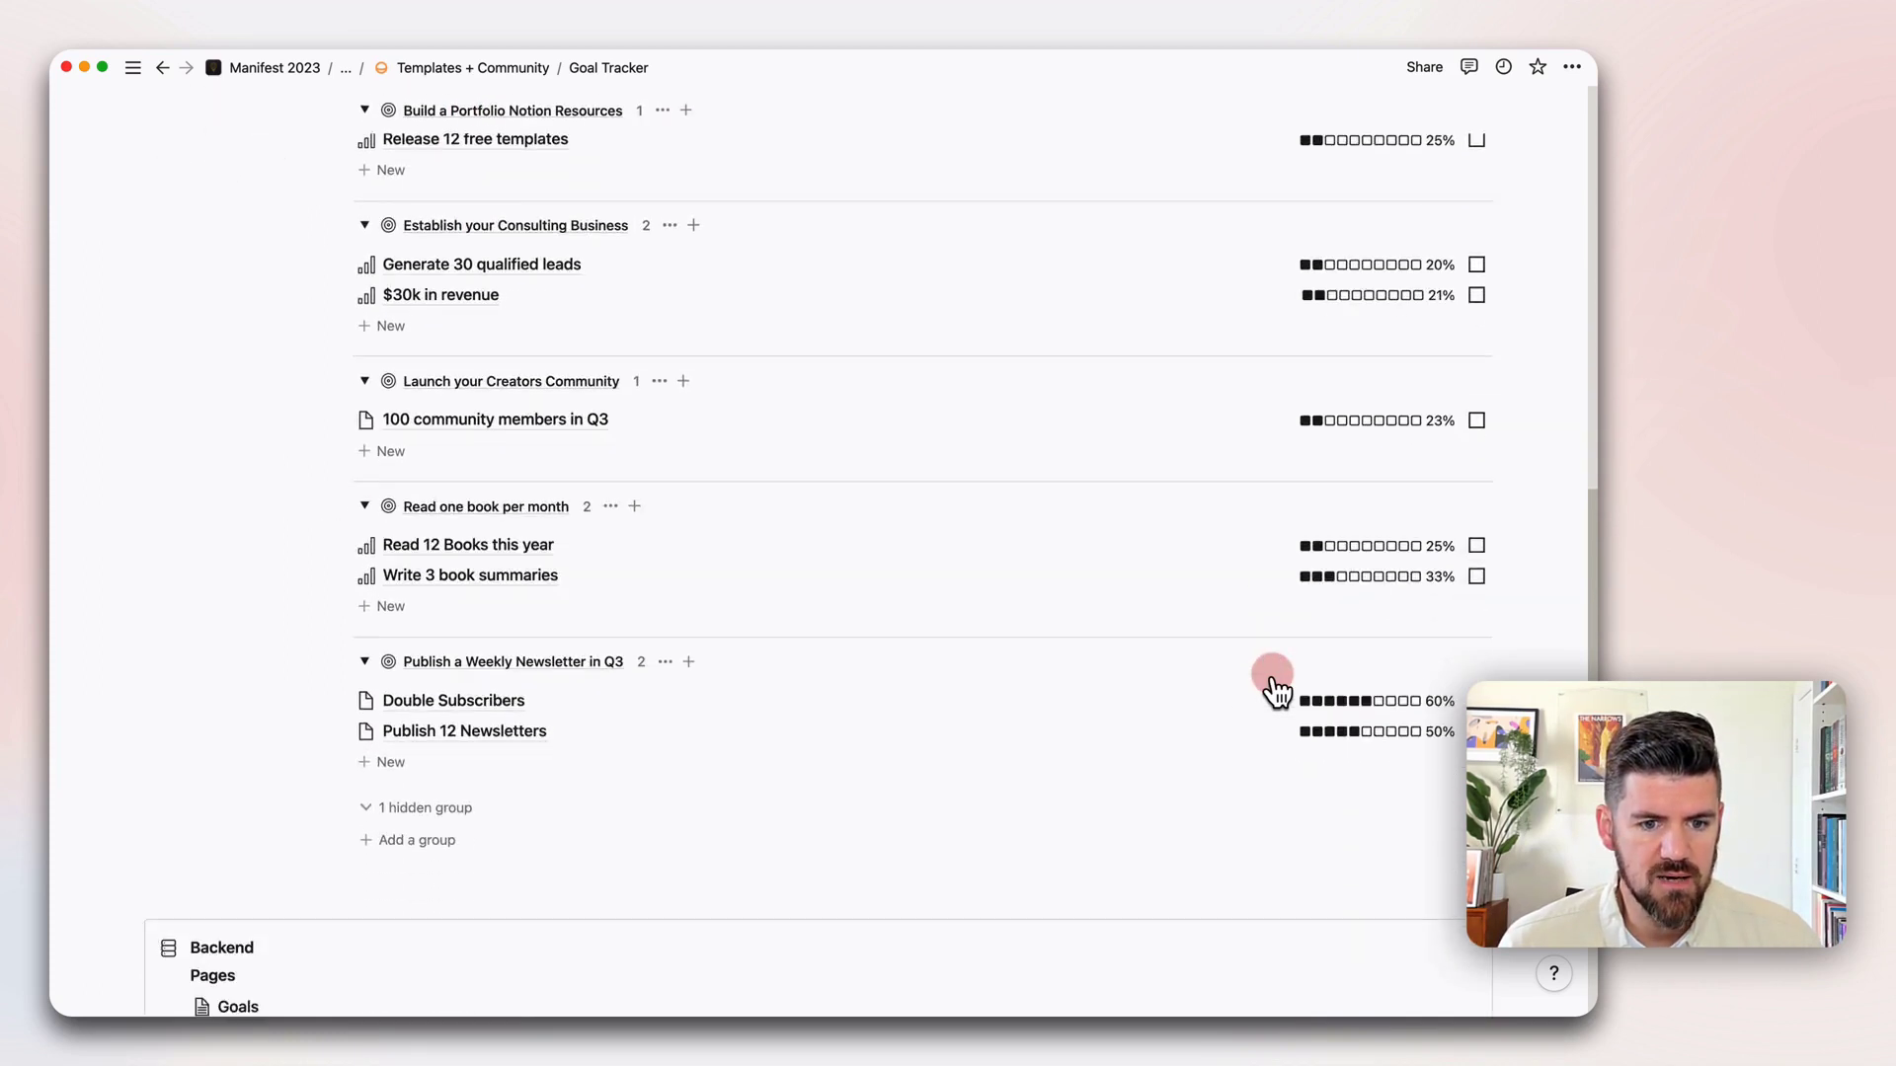
left_click(424, 756)
scroll(905, 701, "up", 3)
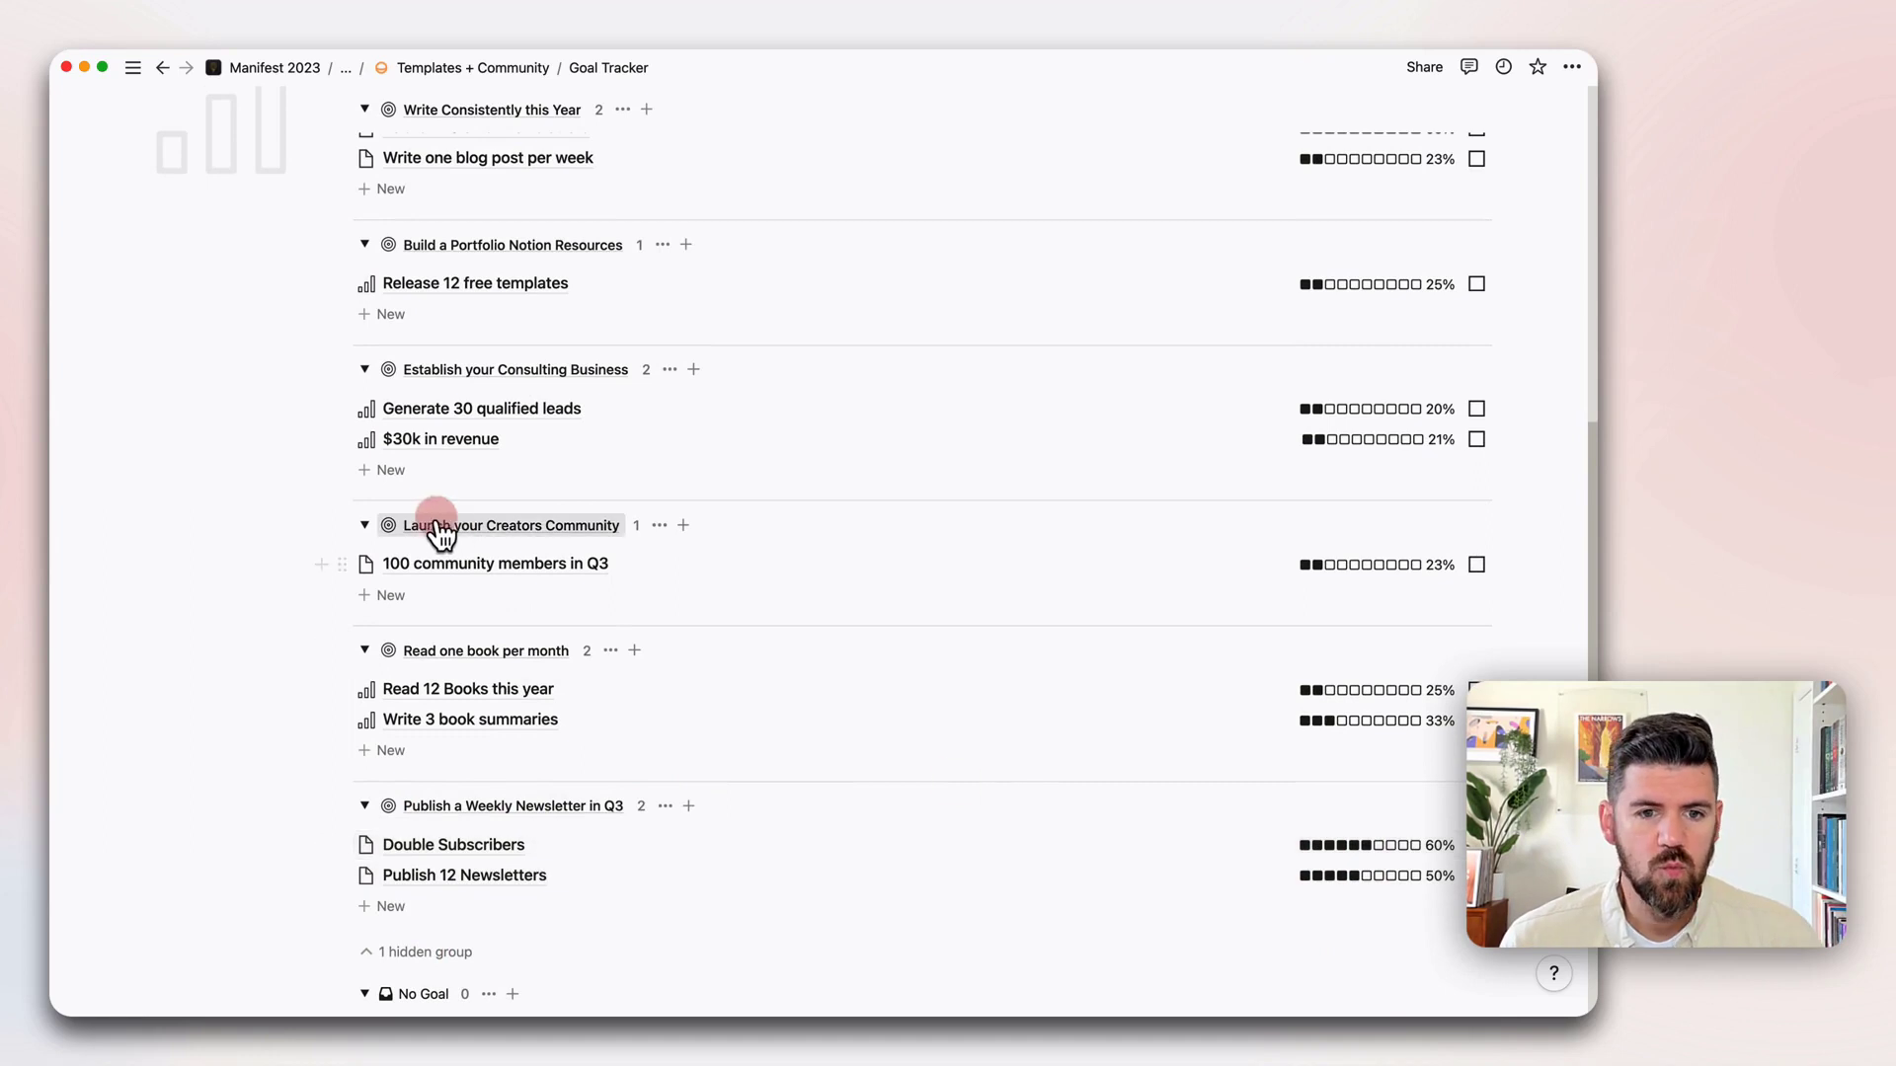
- Apply the New Metric template to Double Subscribers, giving it the bar-chart icon
left_click(438, 853)
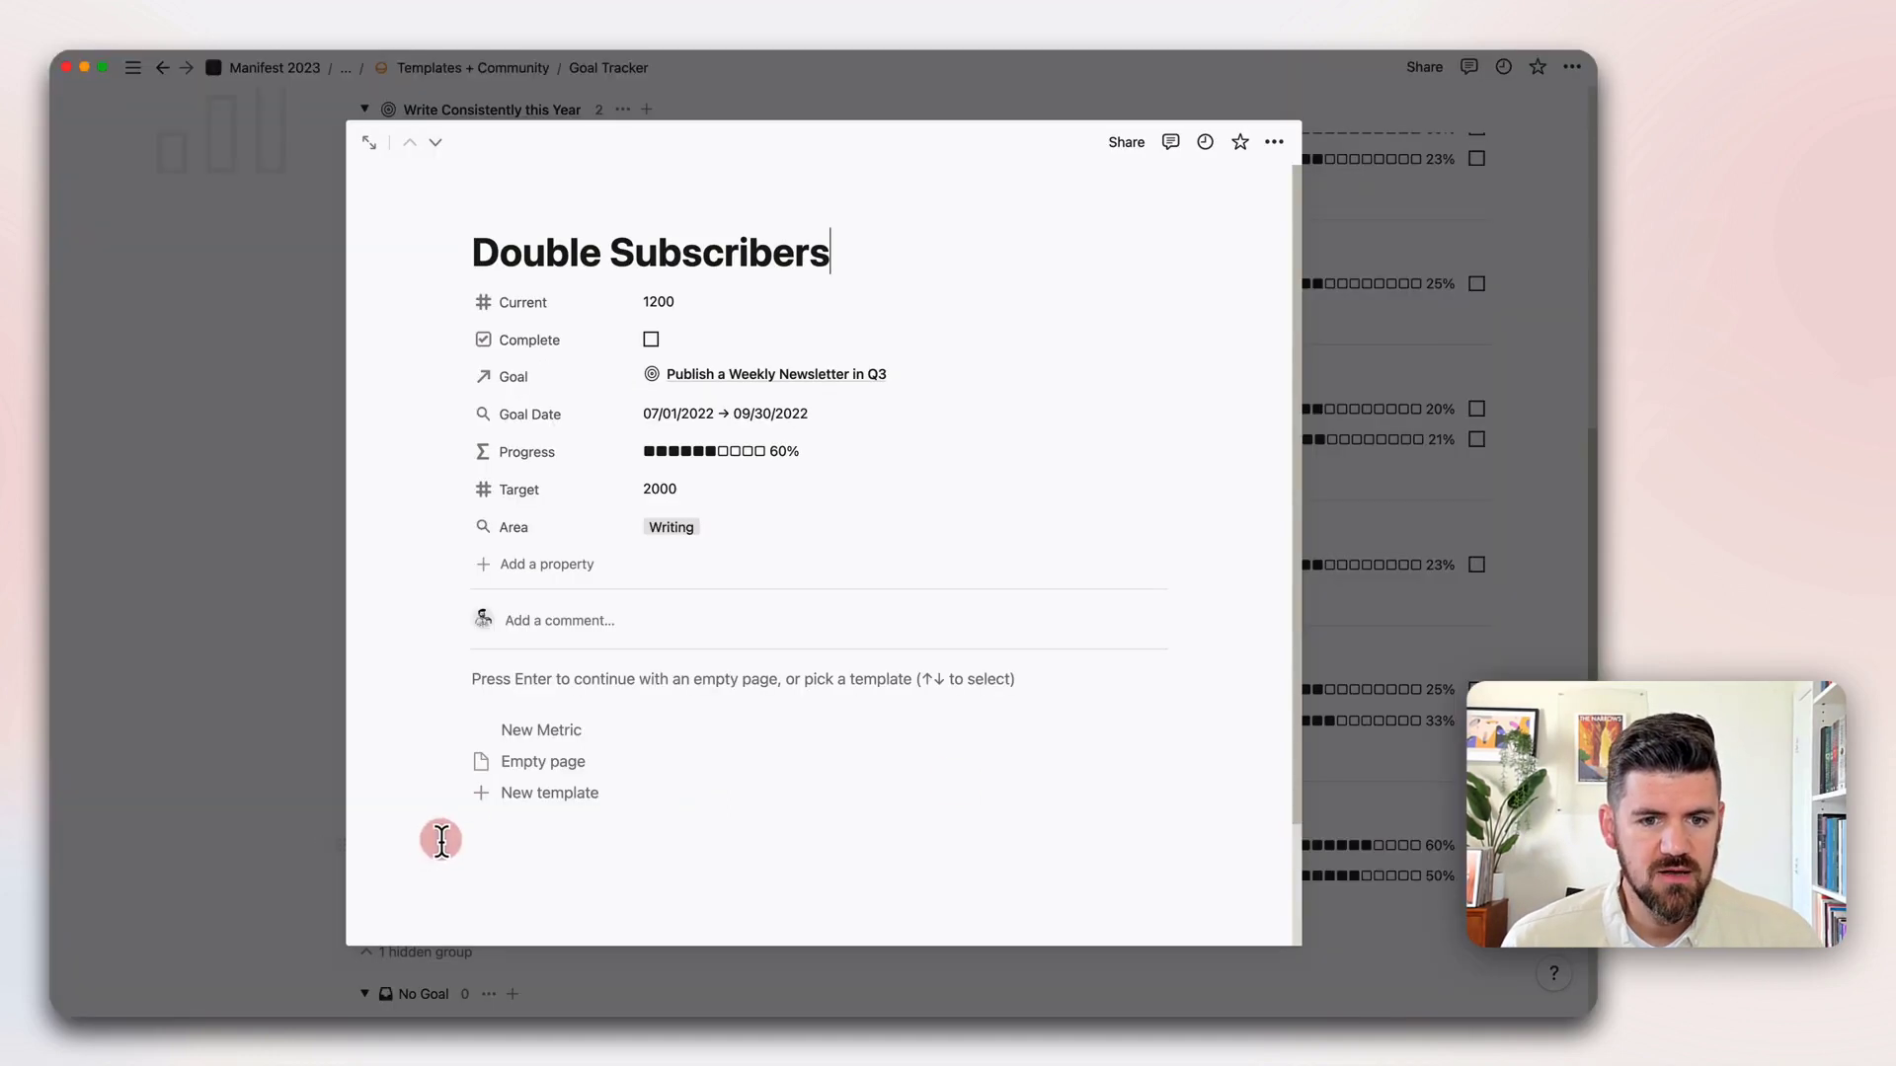
left_click(622, 491)
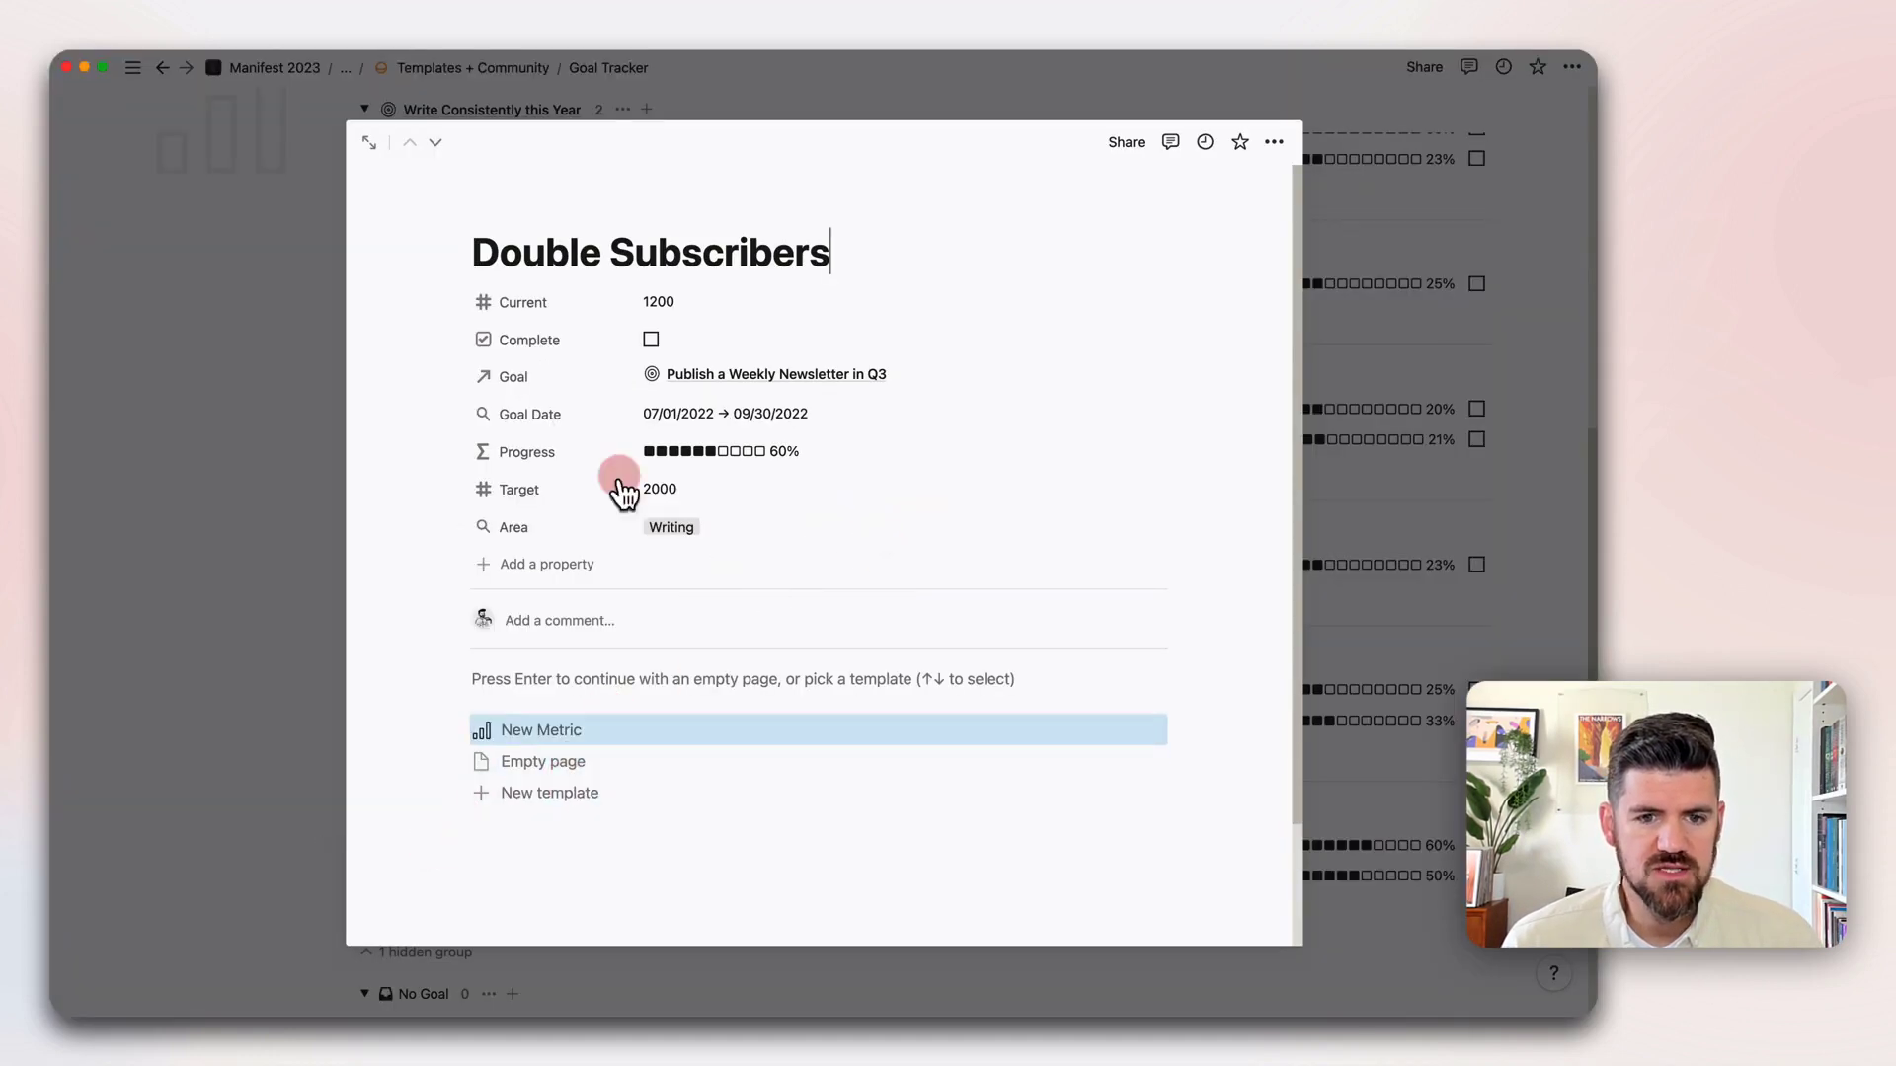
left_click(514, 731)
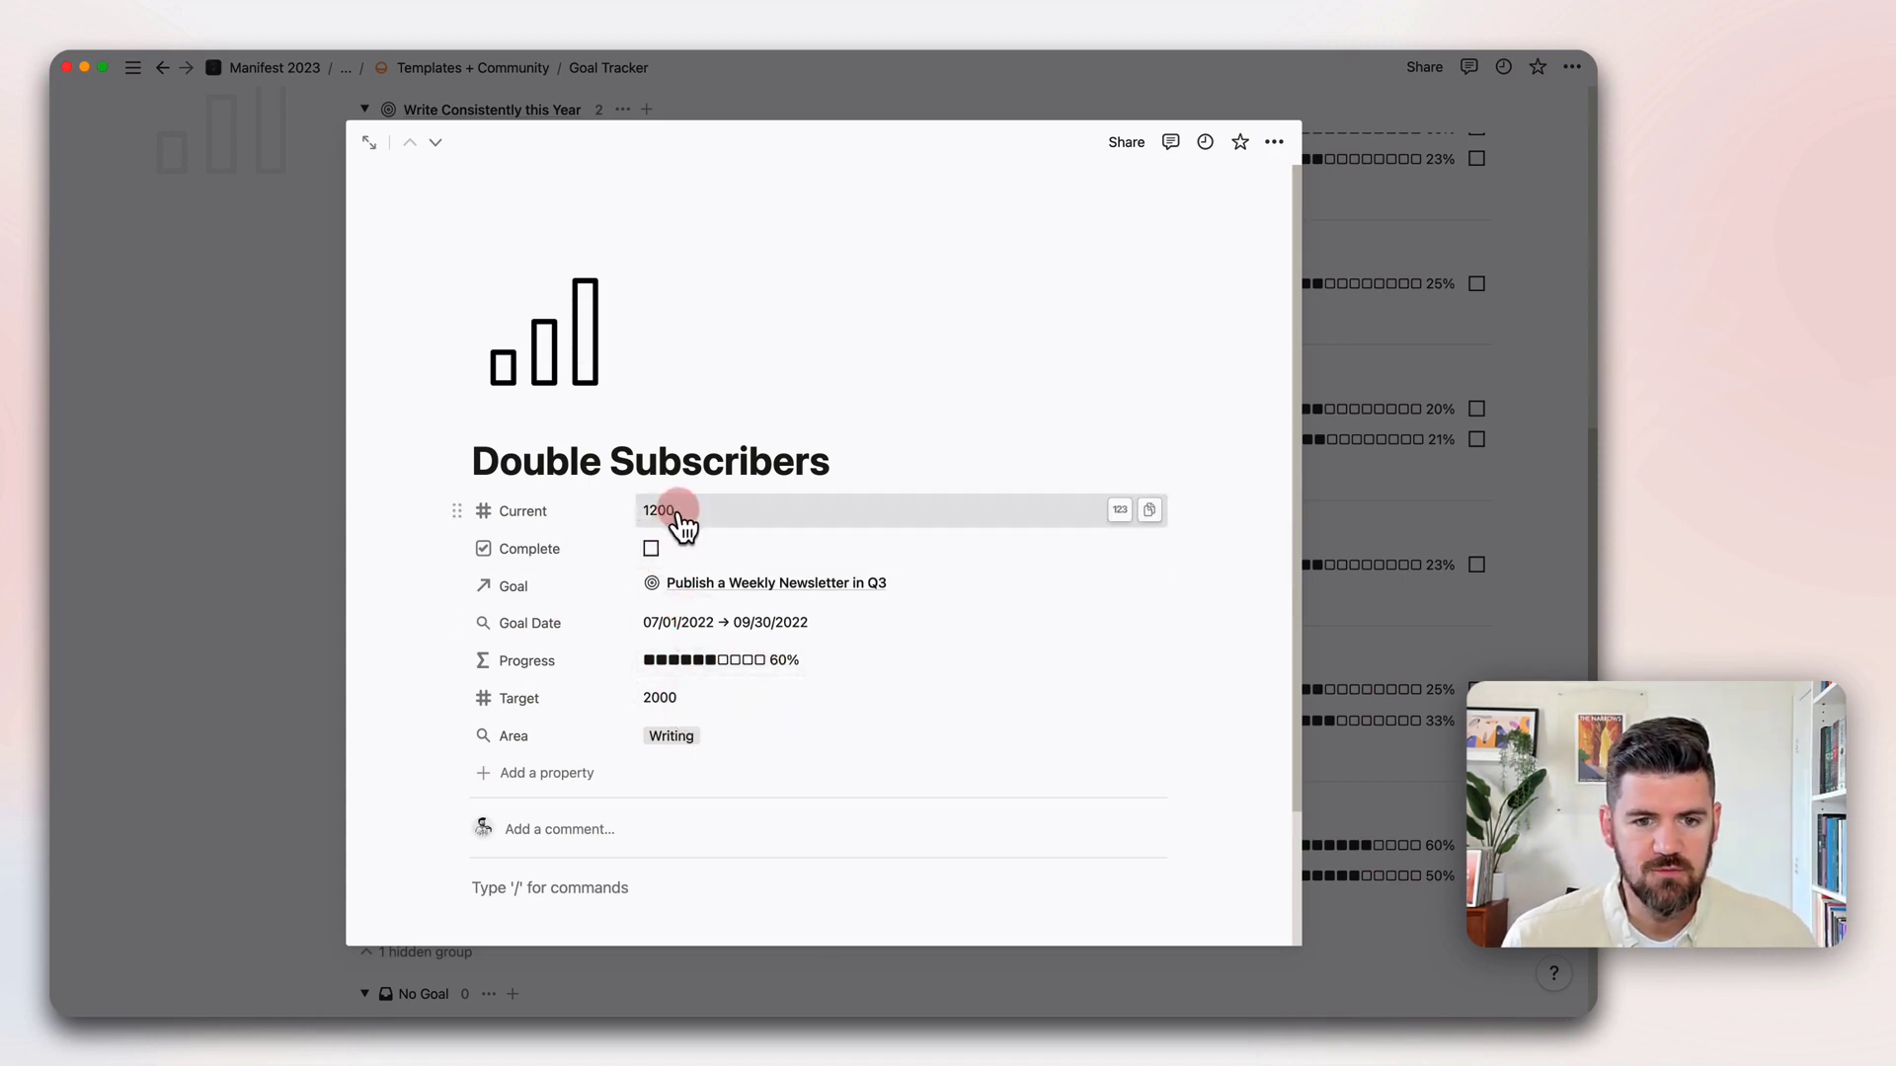
left_click(1392, 716)
- Reopen the newsletter goal and set Publish 12 Newsletters' current value to 12
scroll(1185, 669, "up", 10)
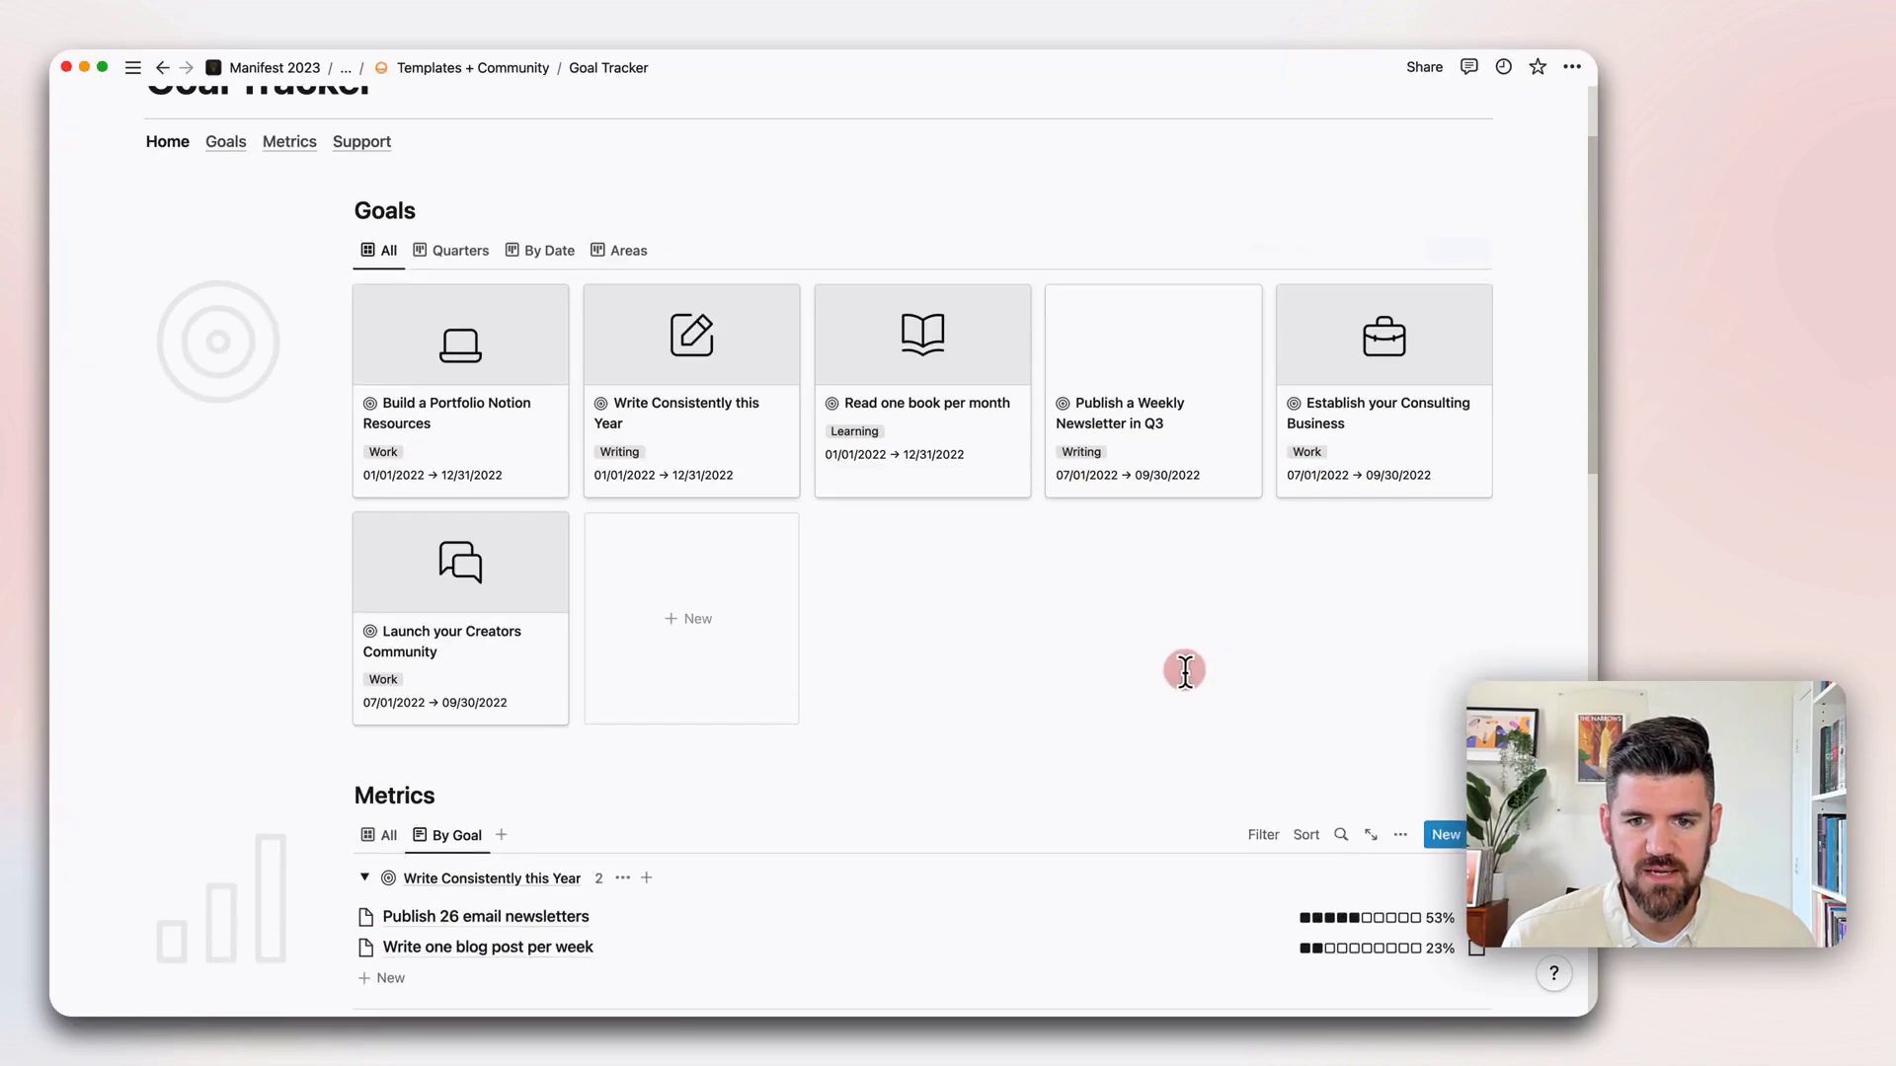
left_click(1145, 382)
scroll(869, 640, "down", 3)
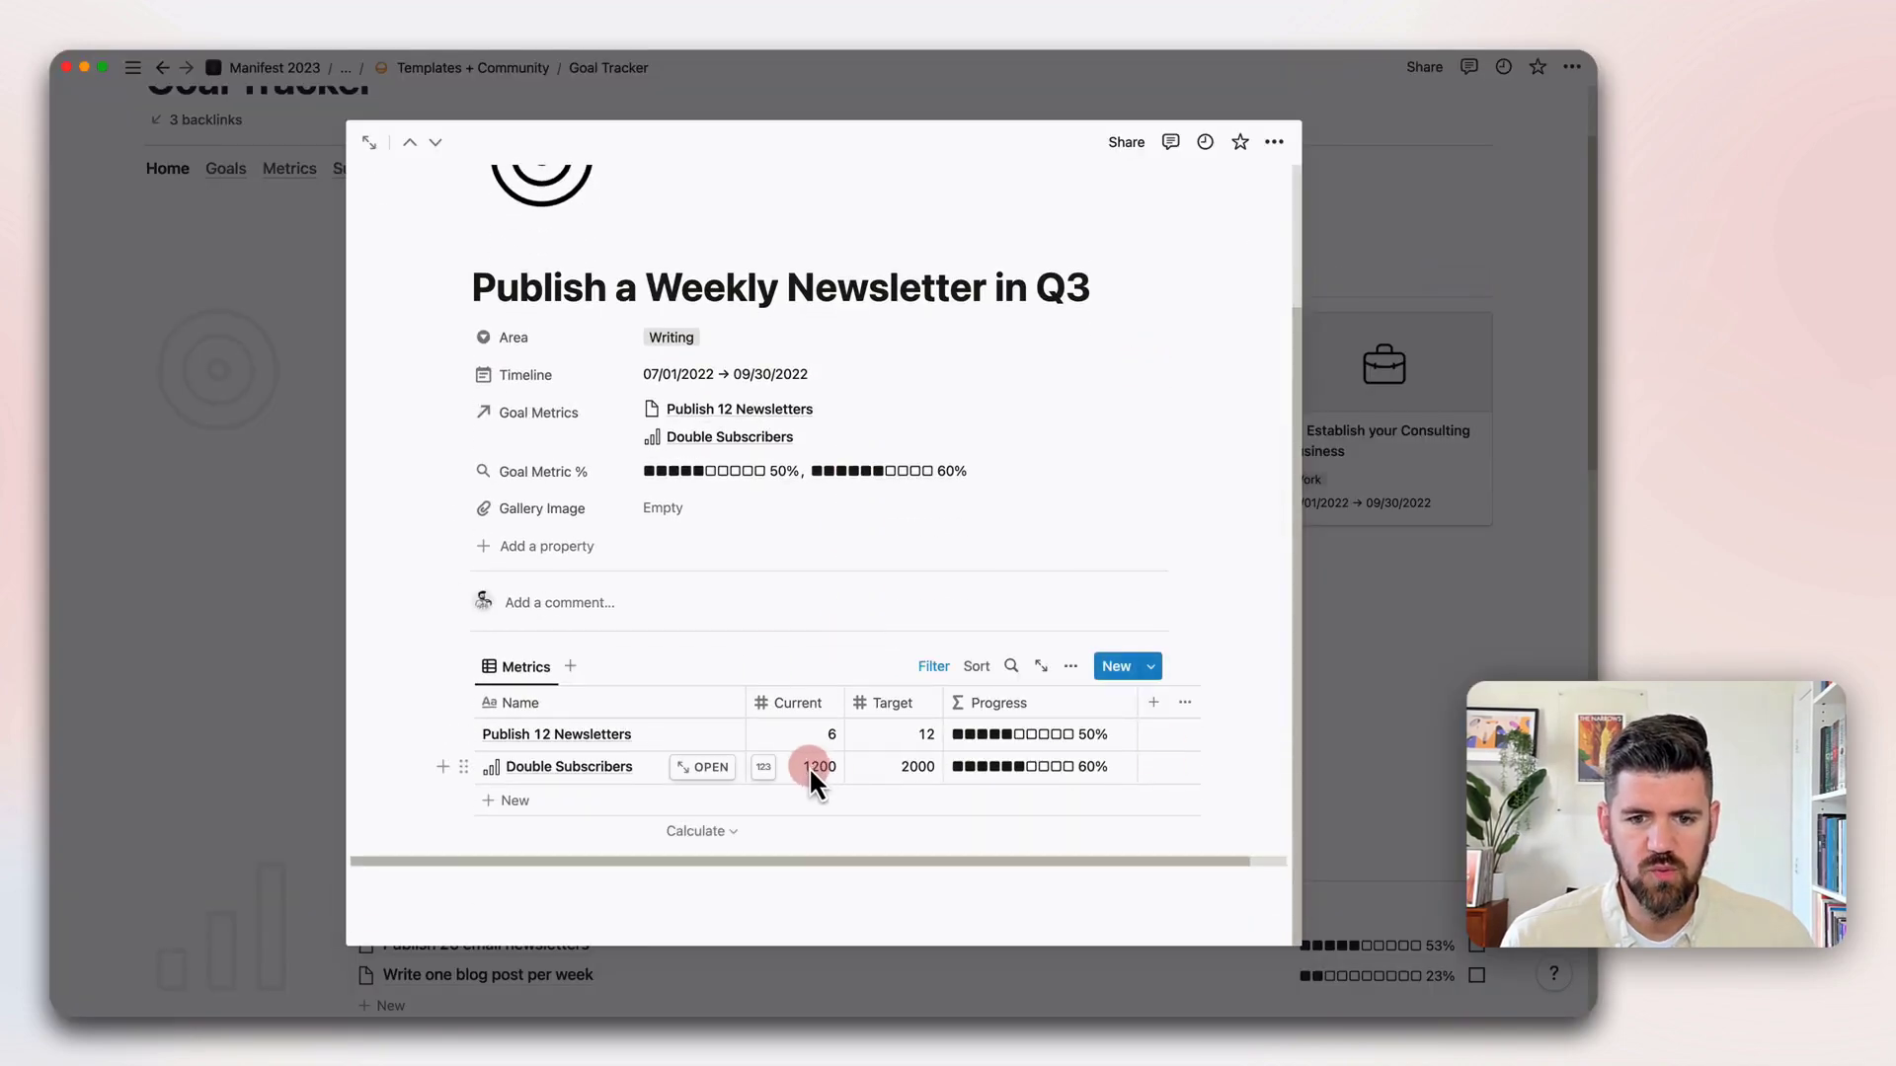
left_click(808, 734)
type("12")
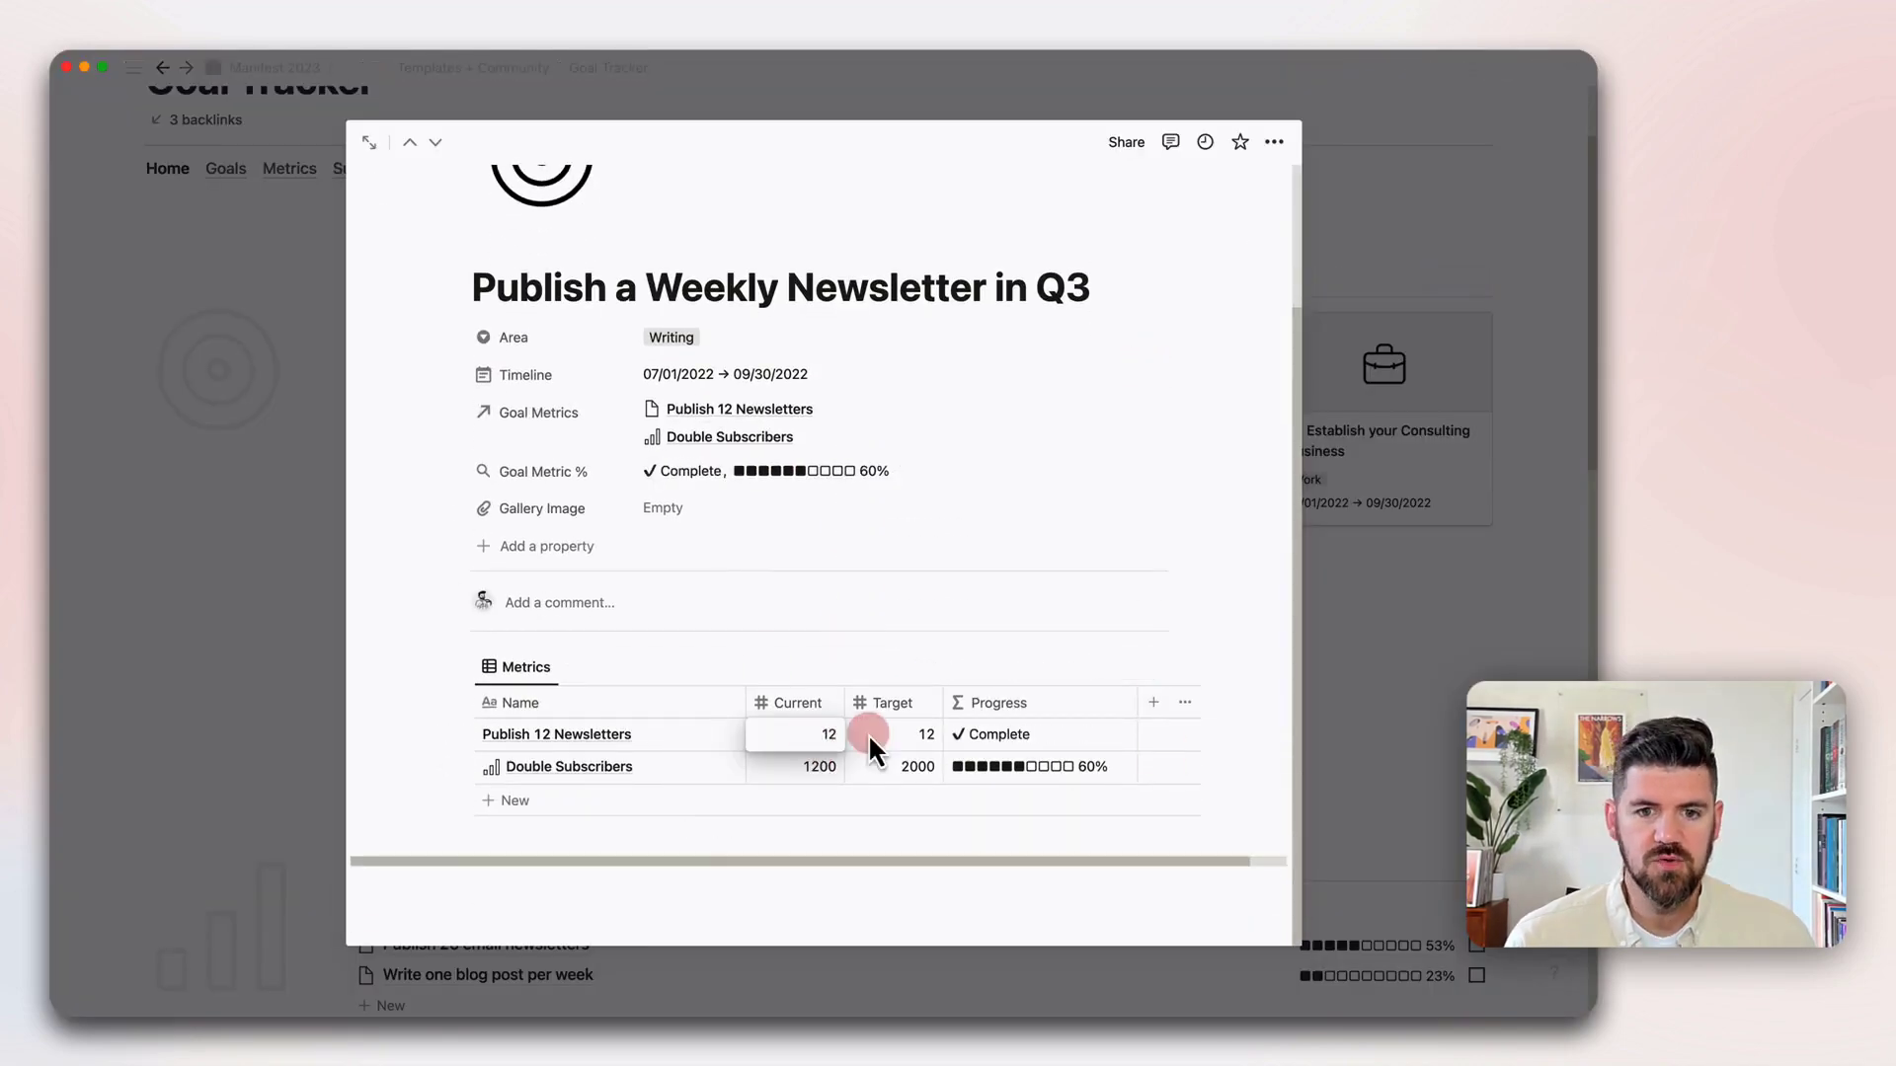
- Inspect the Progress property's formula without changing it
left_click(1005, 705)
left_click(1022, 766)
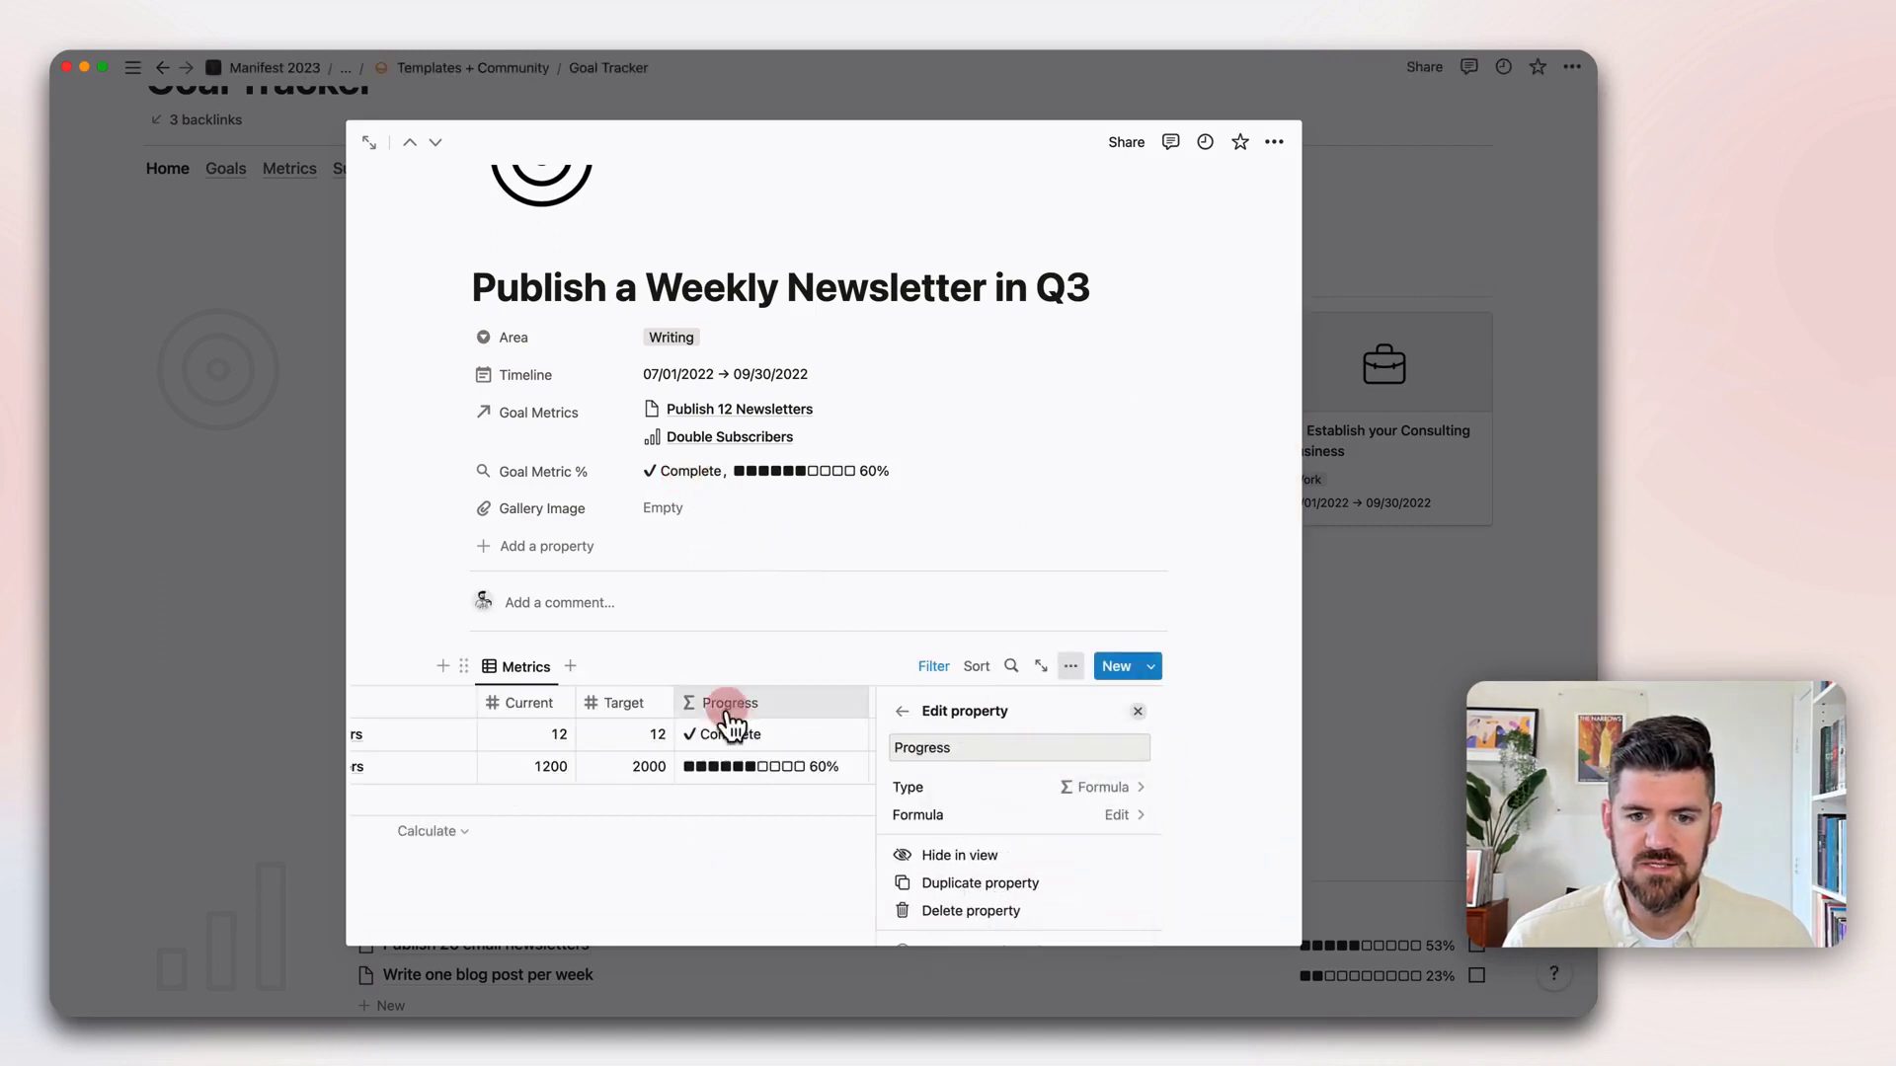
key("Escape")
left_click(1068, 757)
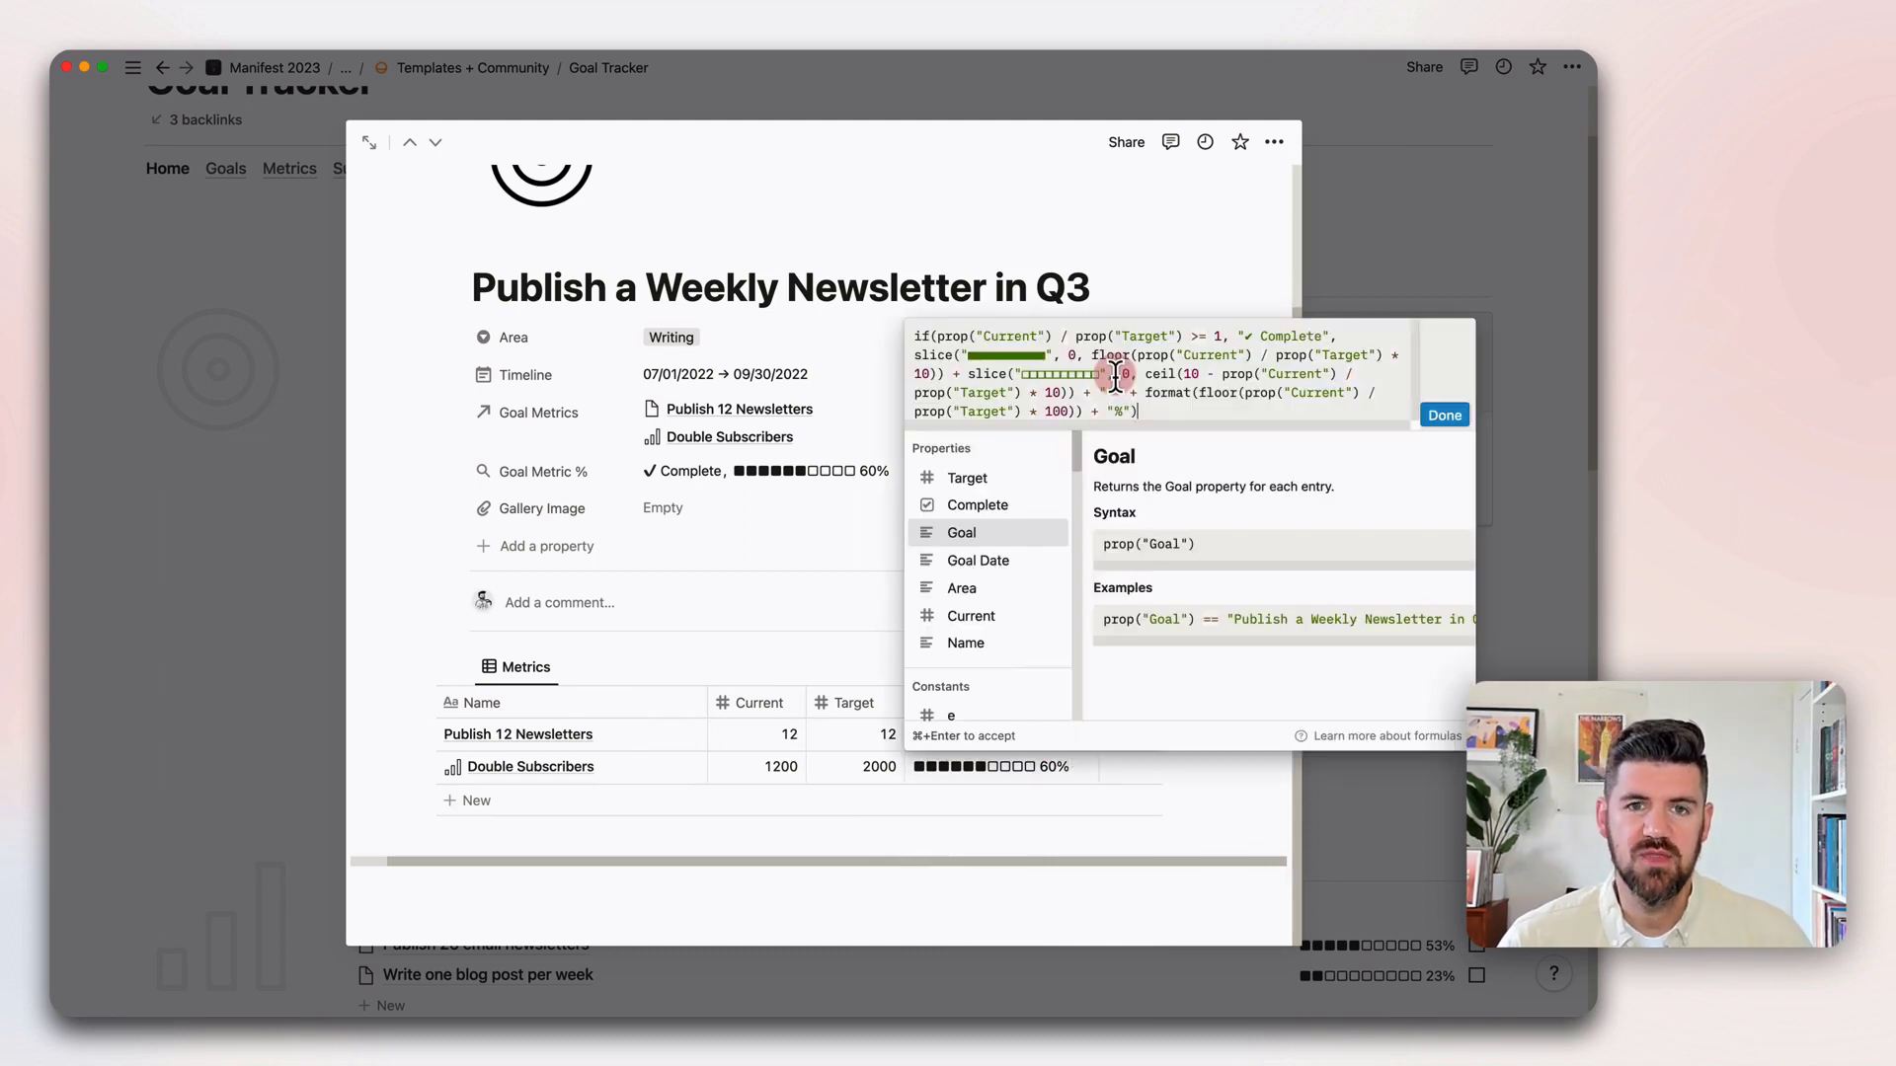
left_click(897, 721)
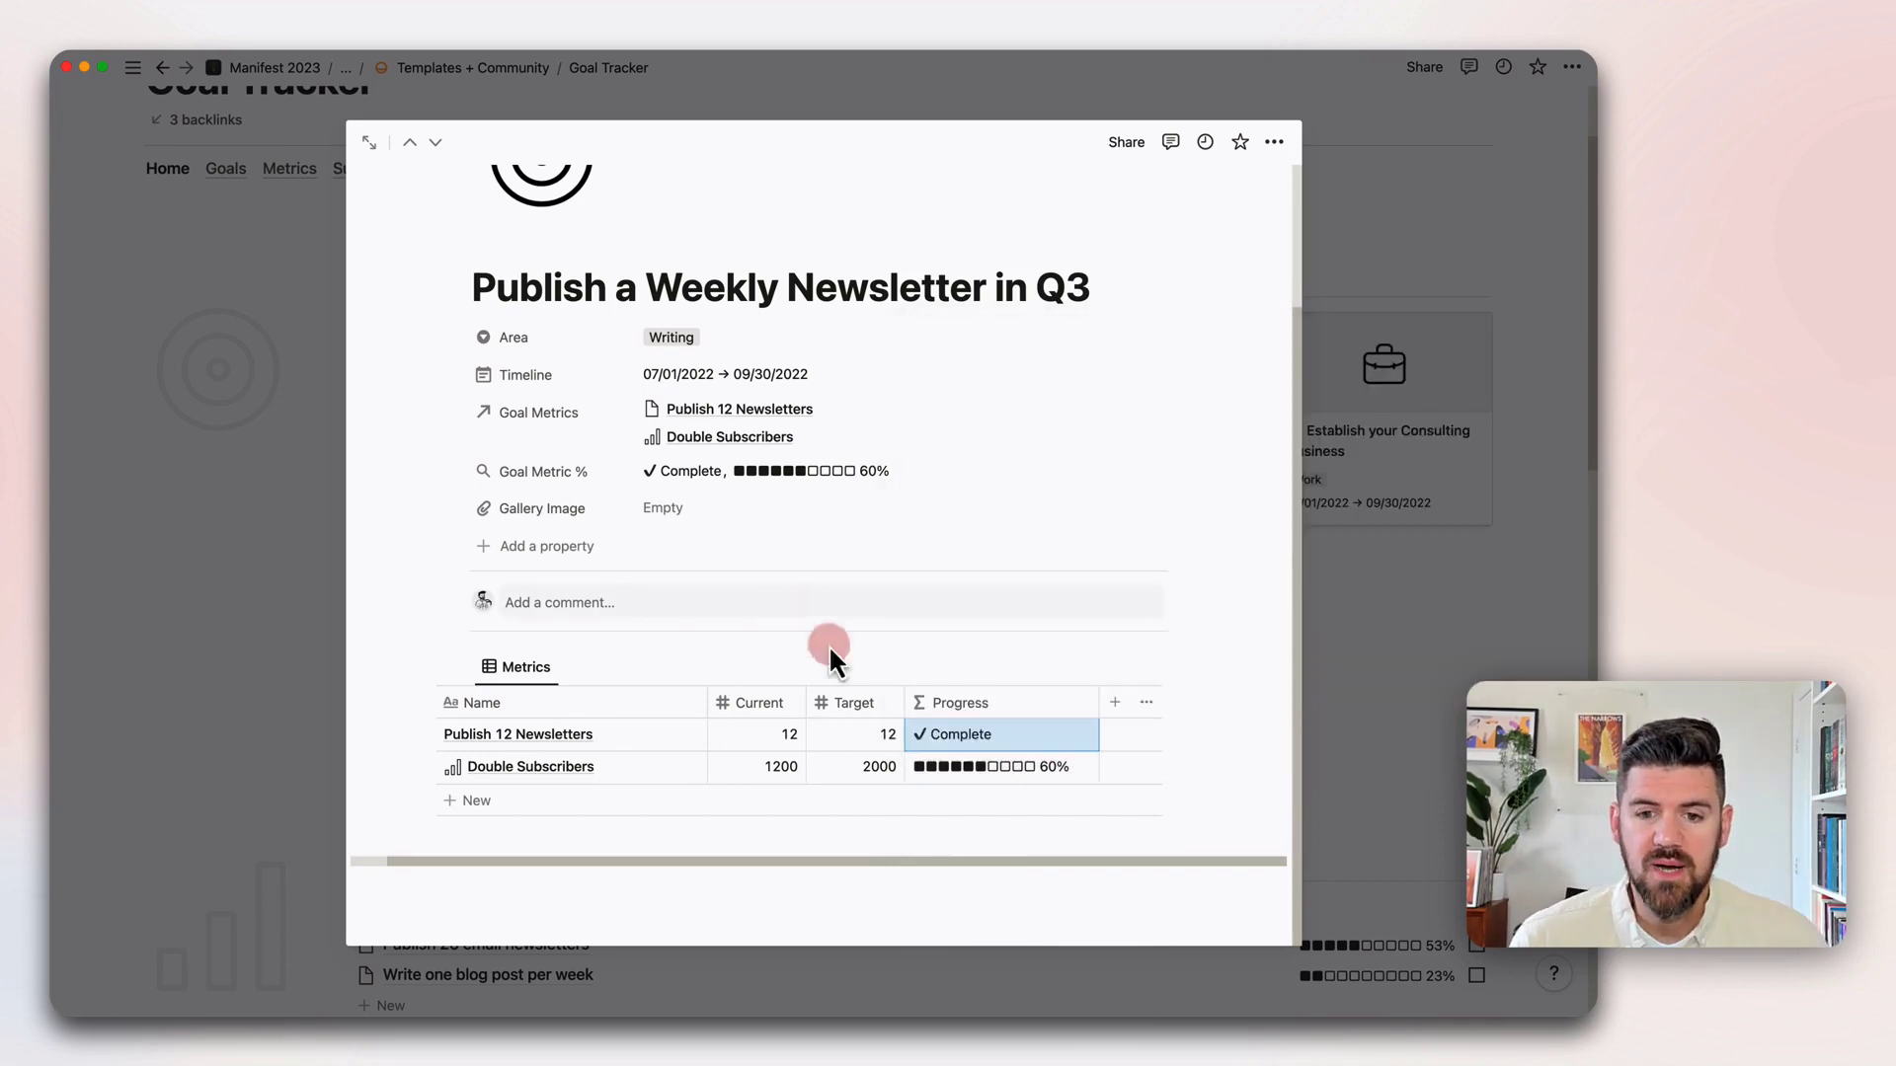
left_click(983, 727)
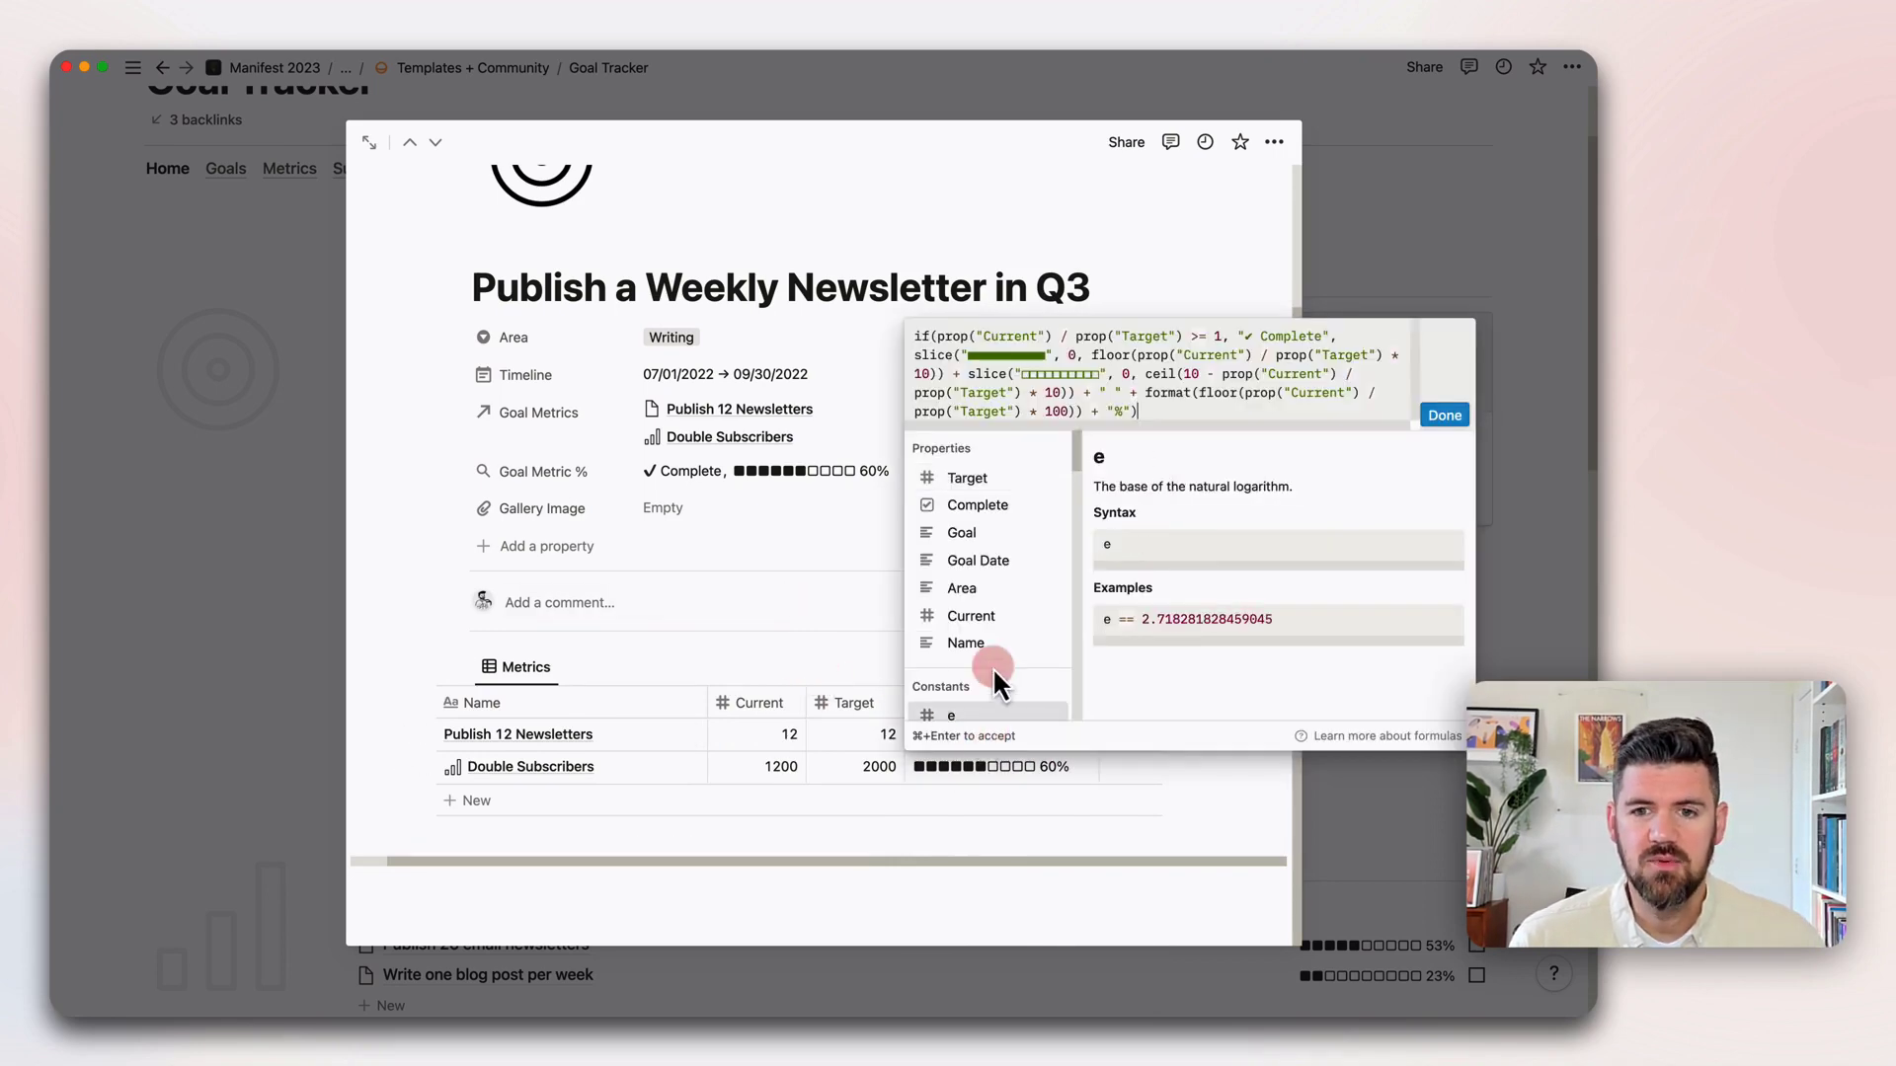
key("Escape")
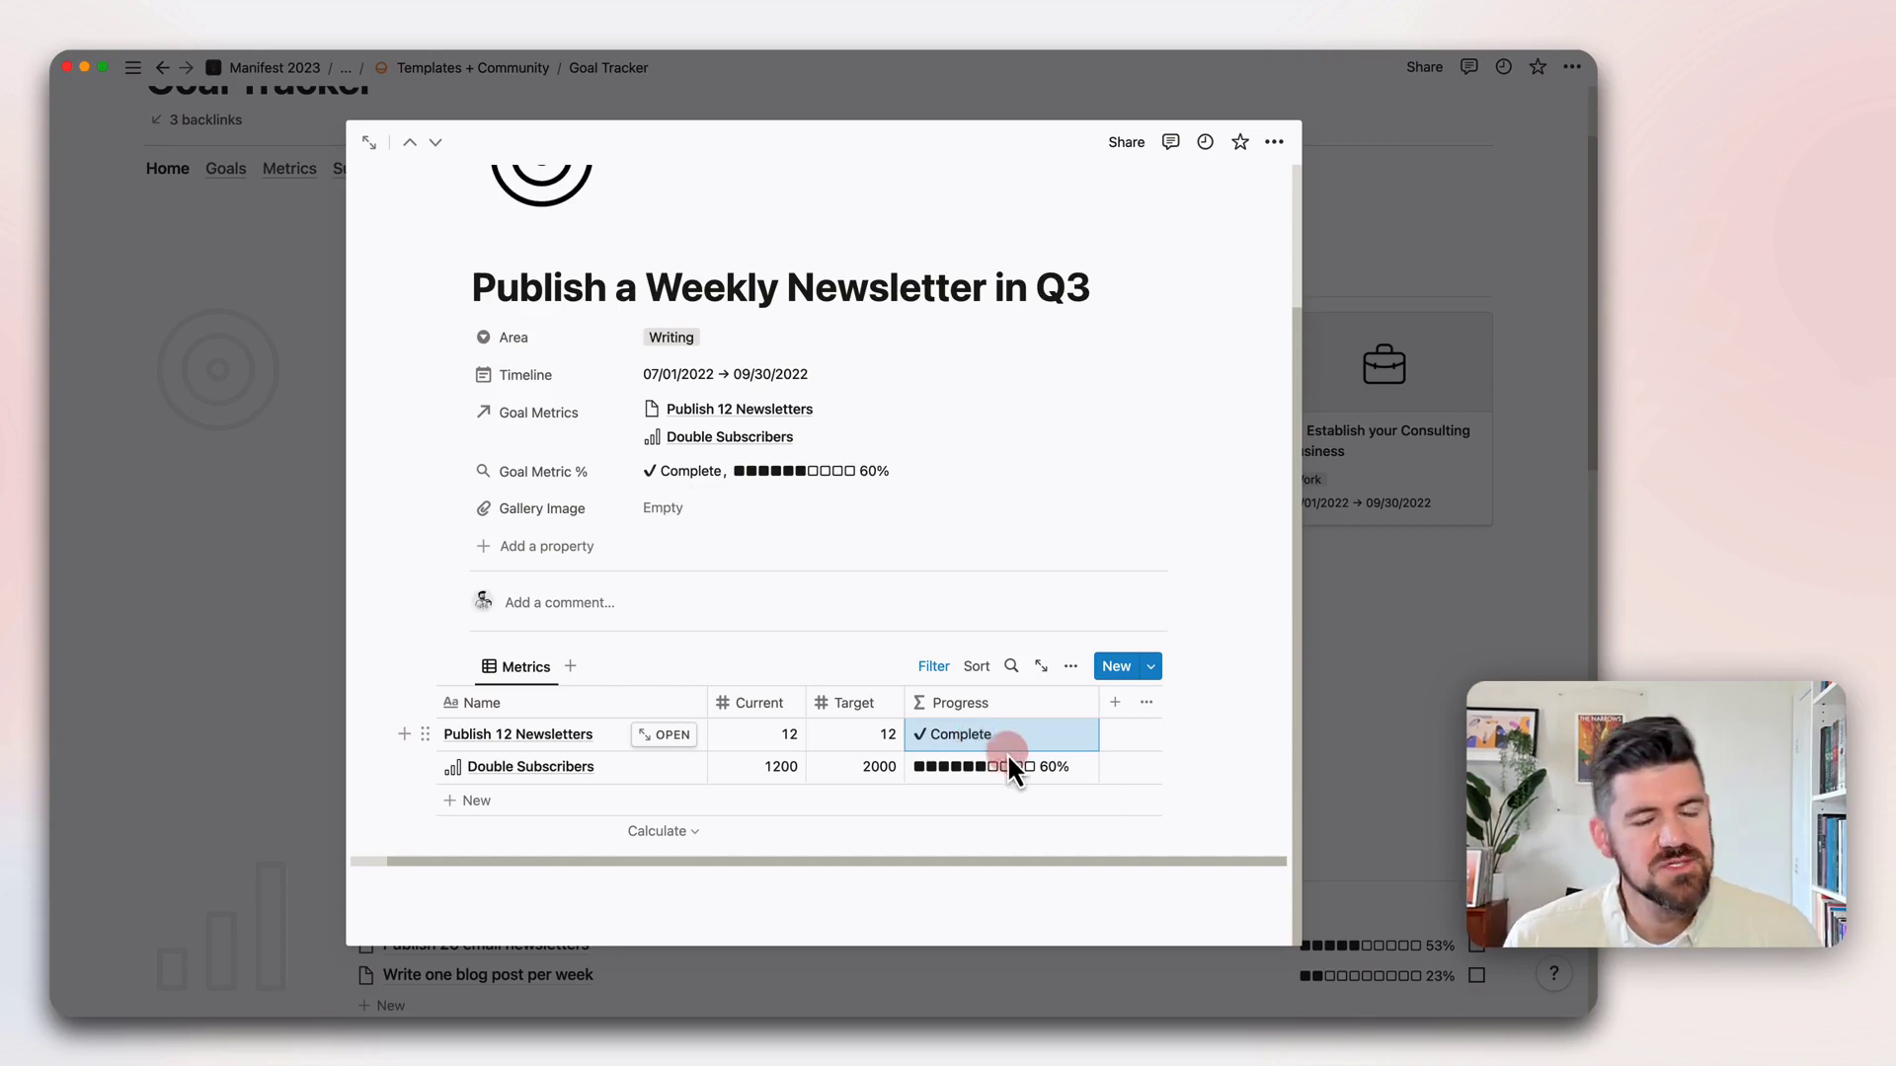
- Close the goal and cycle the Goals views Quarters and By Date, ending on Areas
left_click(1379, 715)
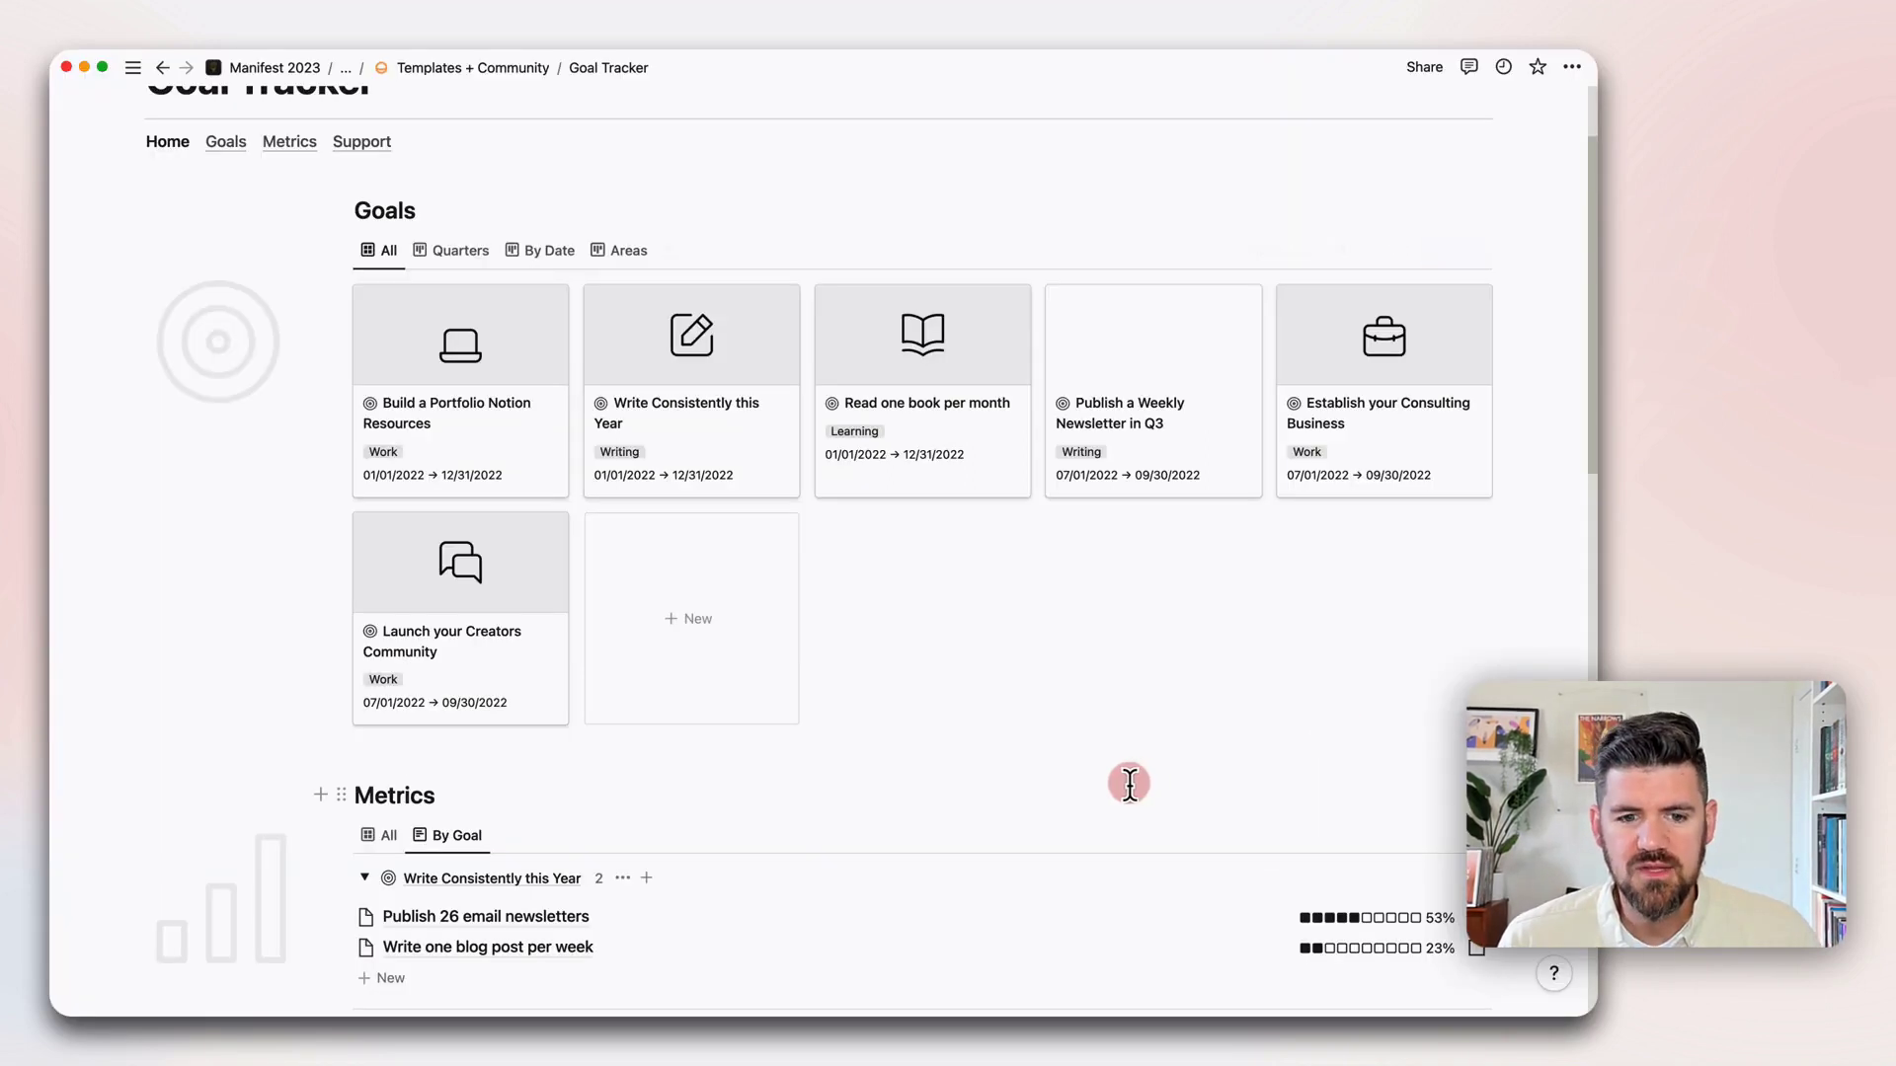
scroll(937, 737, "up", 1)
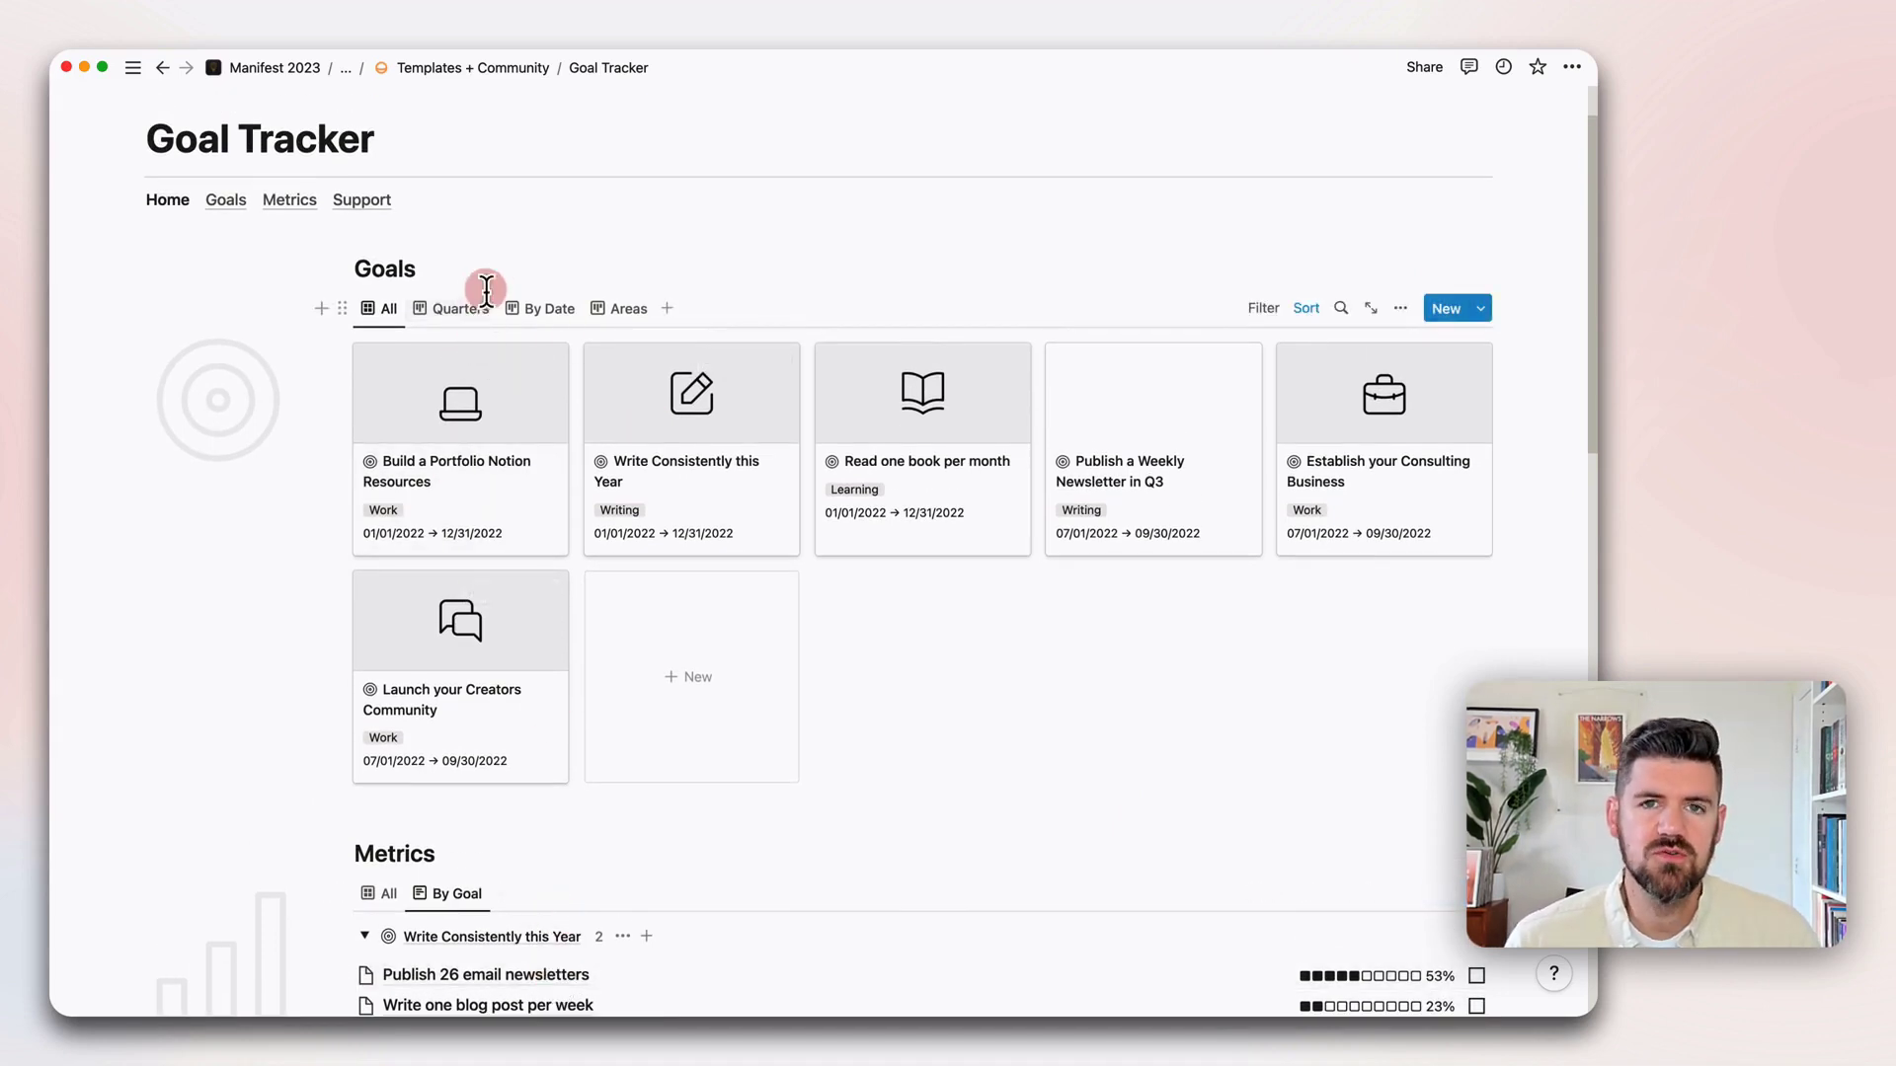
left_click(462, 310)
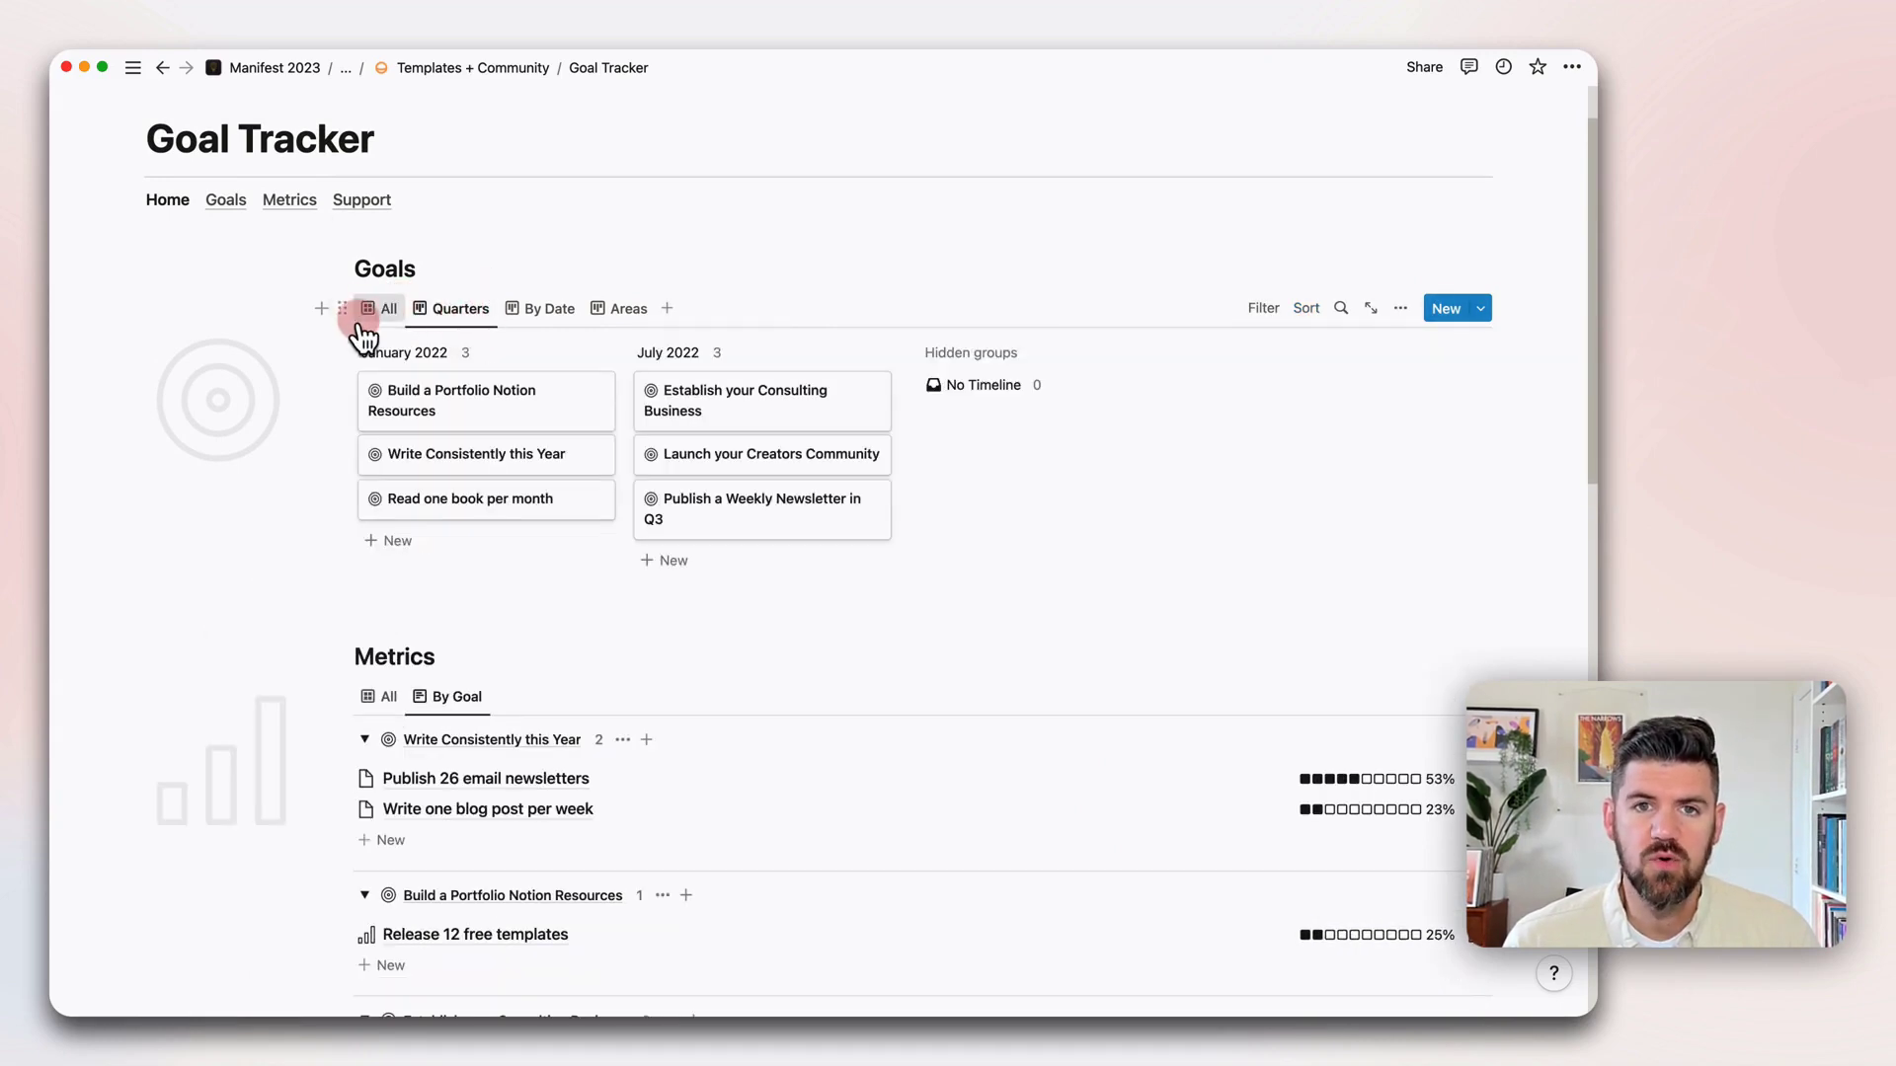
left_click(545, 310)
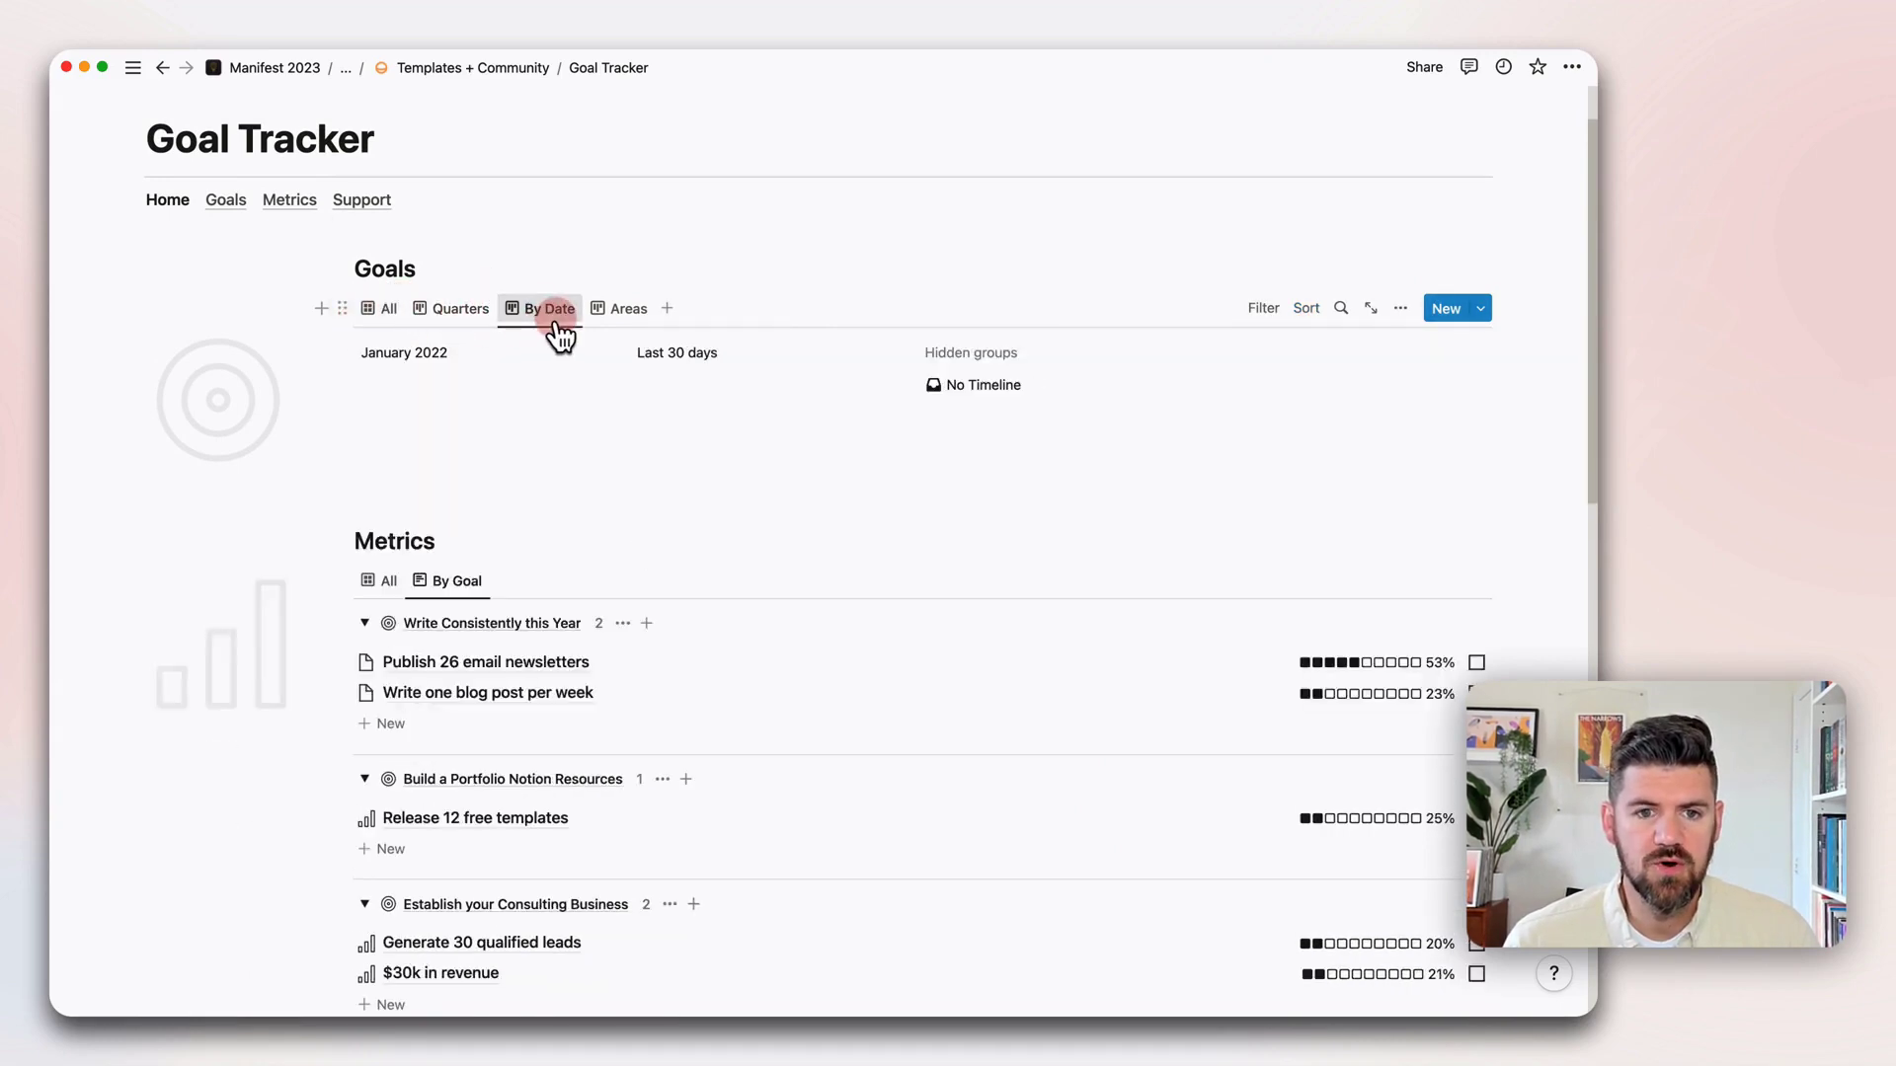
left_click(620, 308)
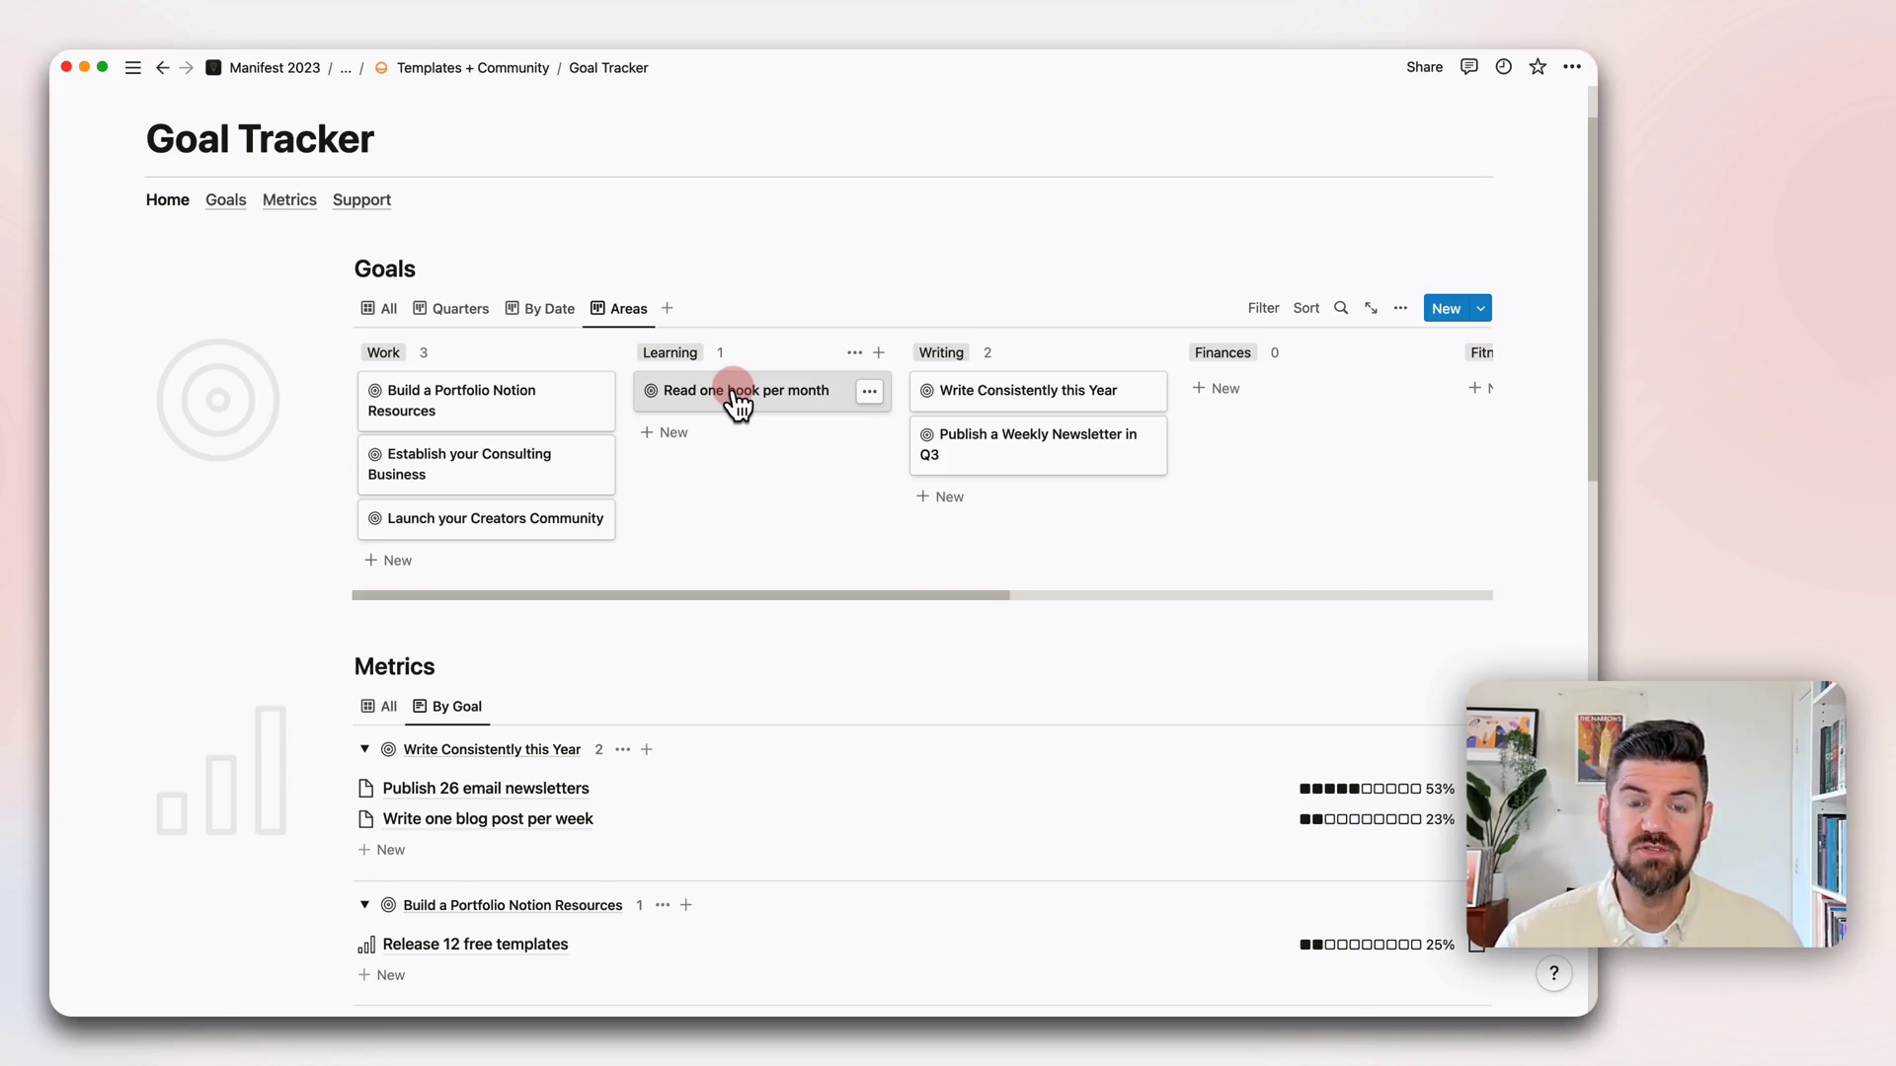
- Switch the Metrics database to the All card gallery view
left_click(381, 707)
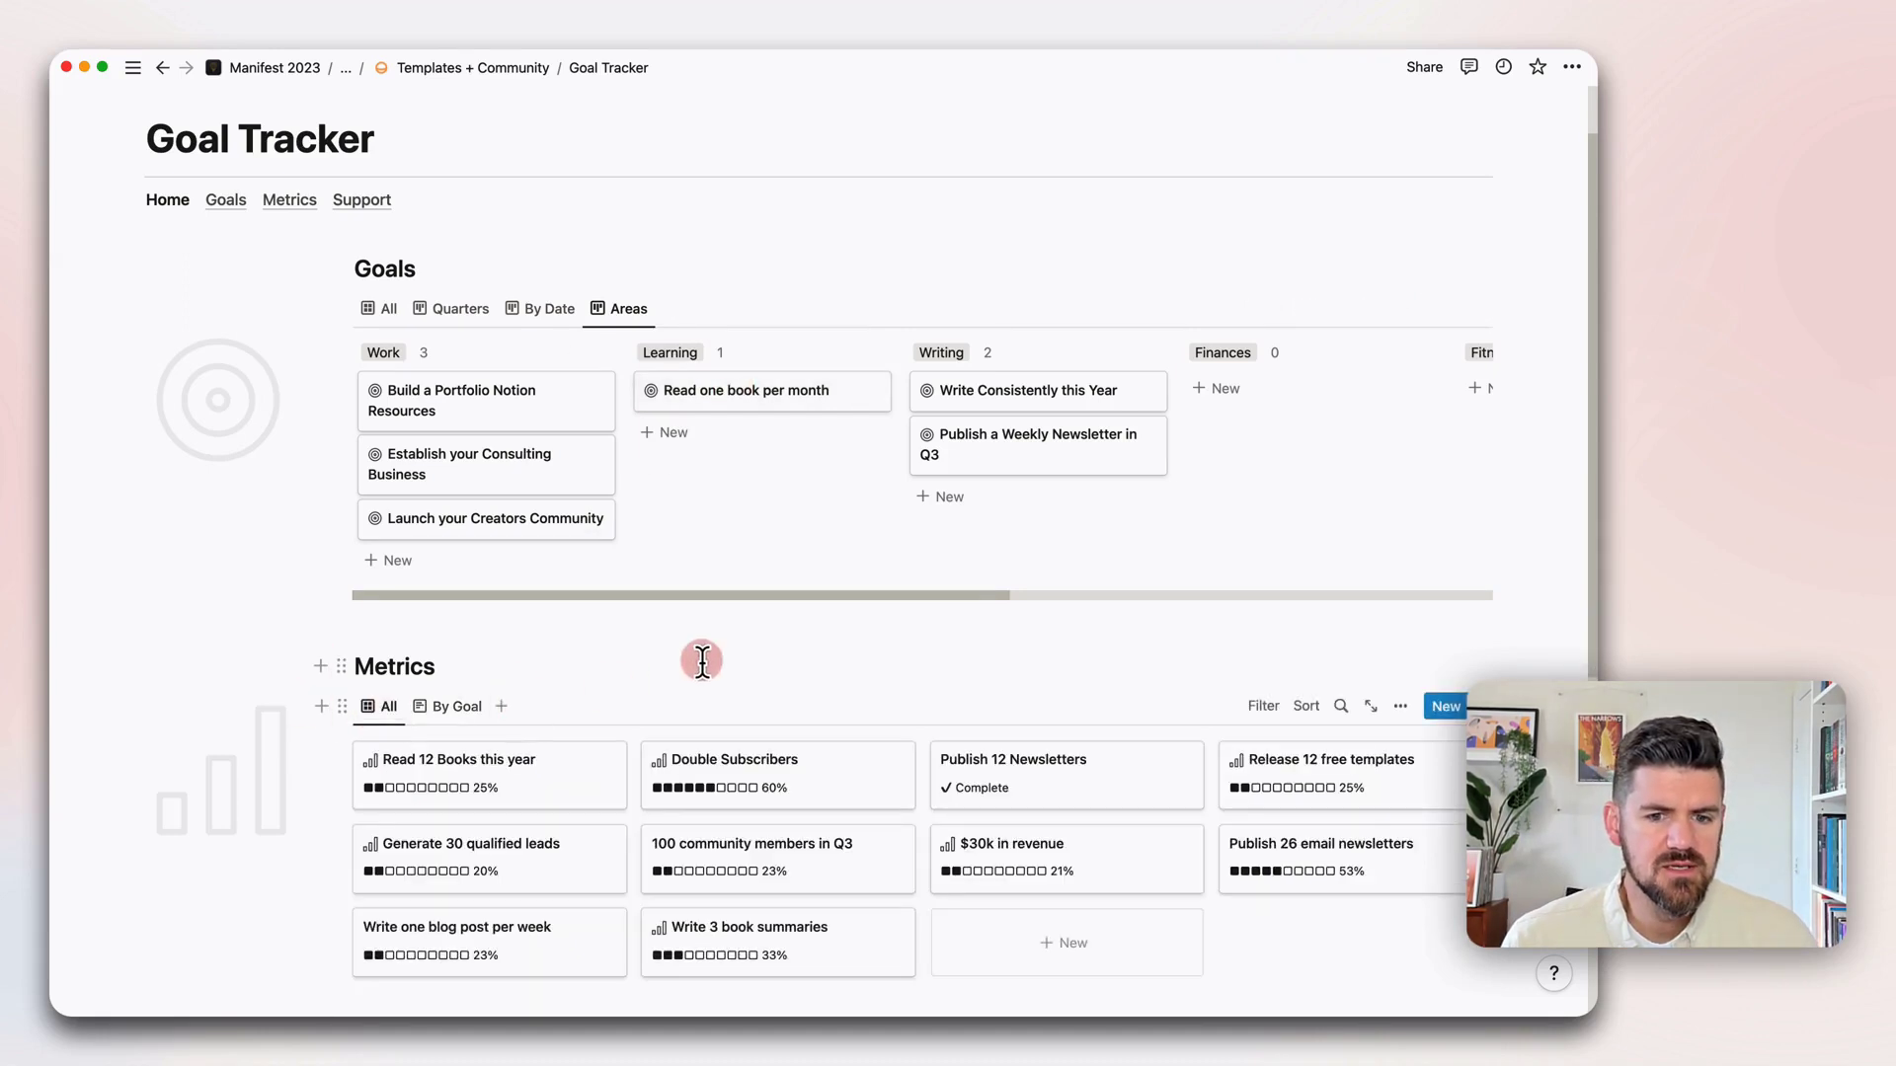
scroll(707, 657, "down", 2)
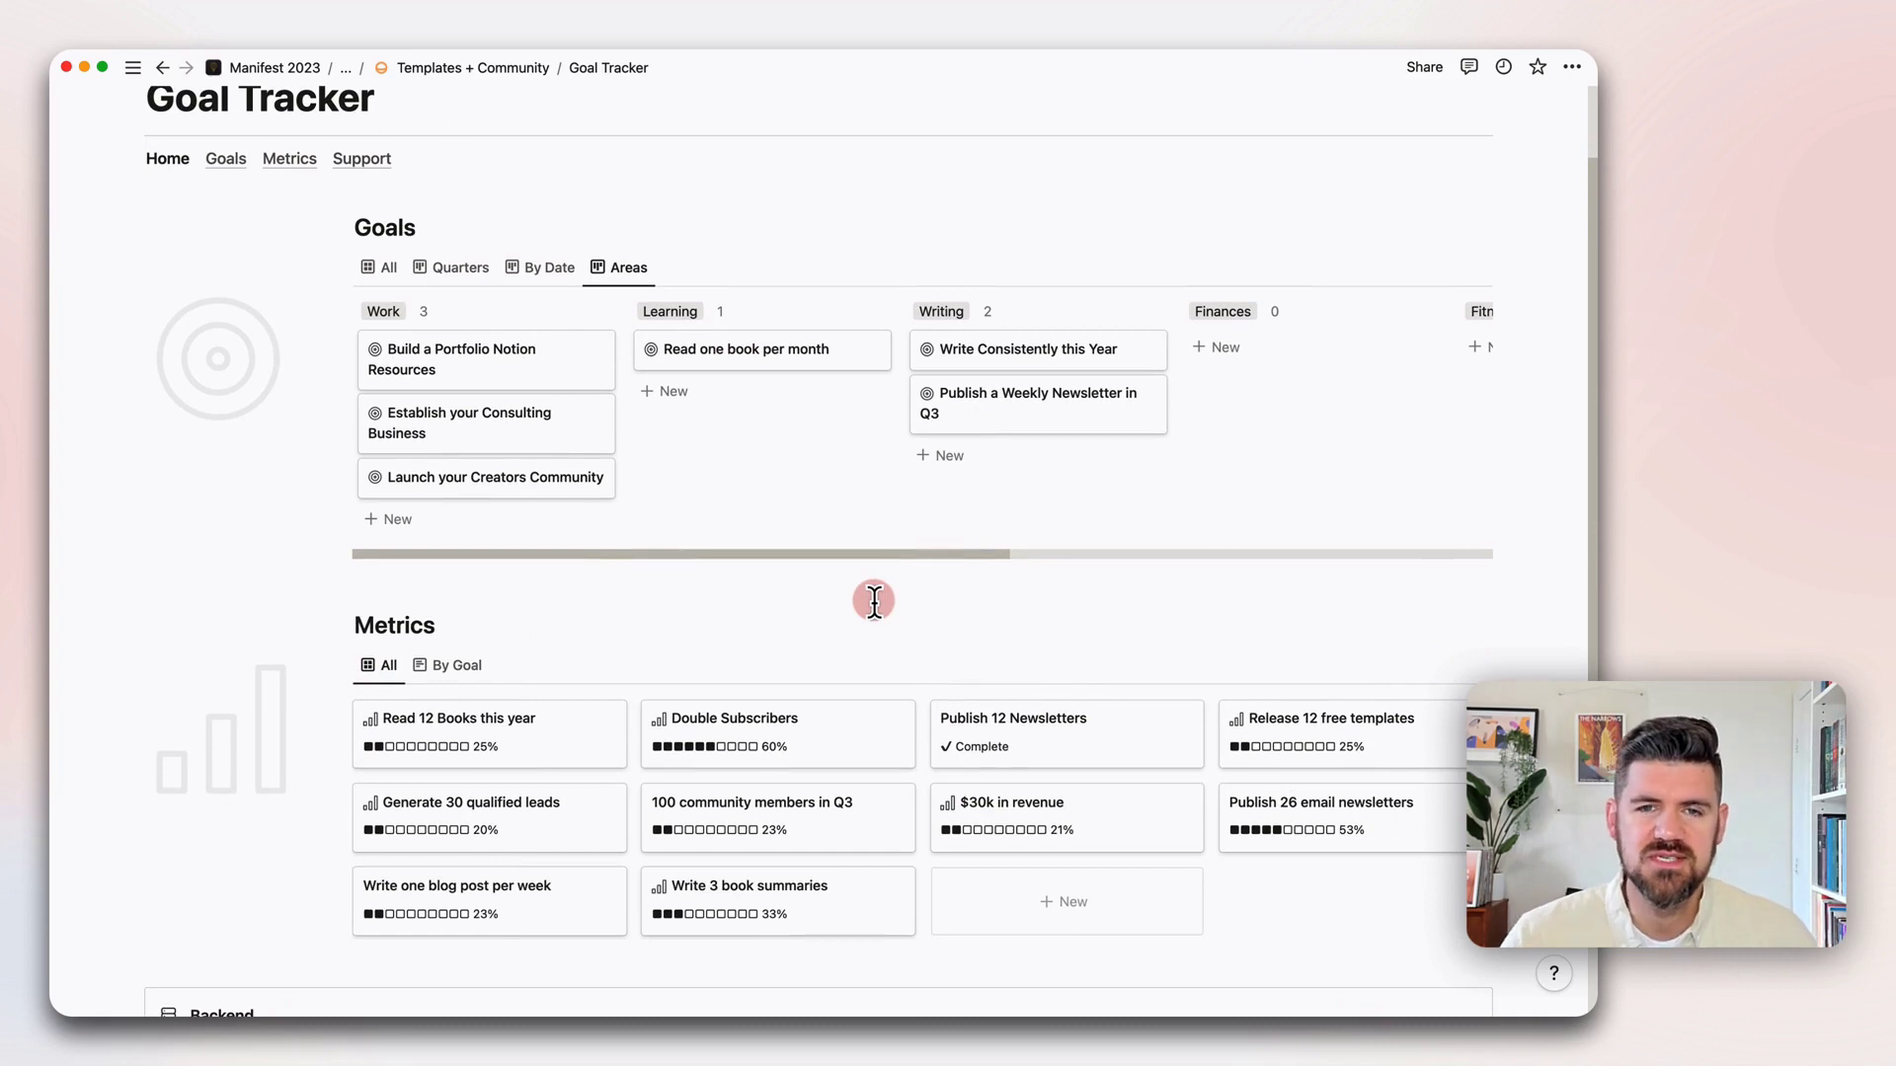
scroll(874, 600, "up", 3)
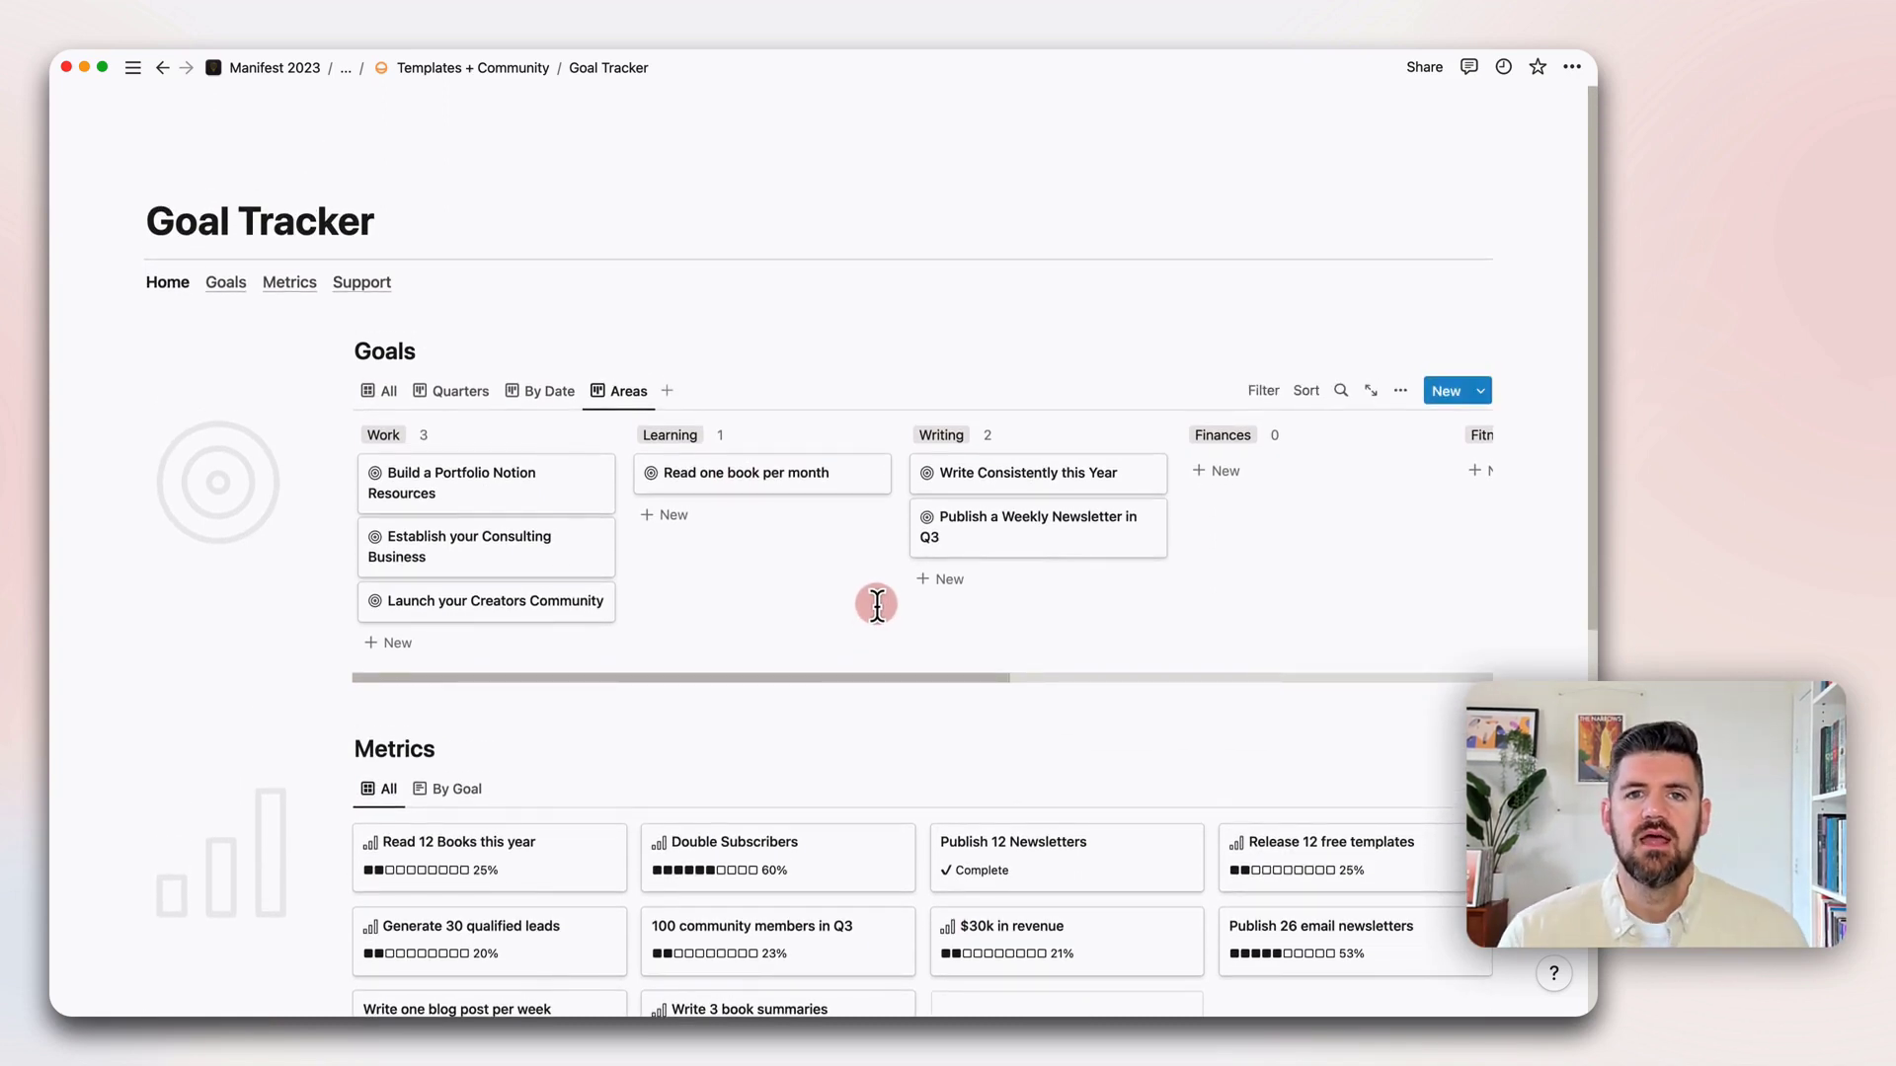